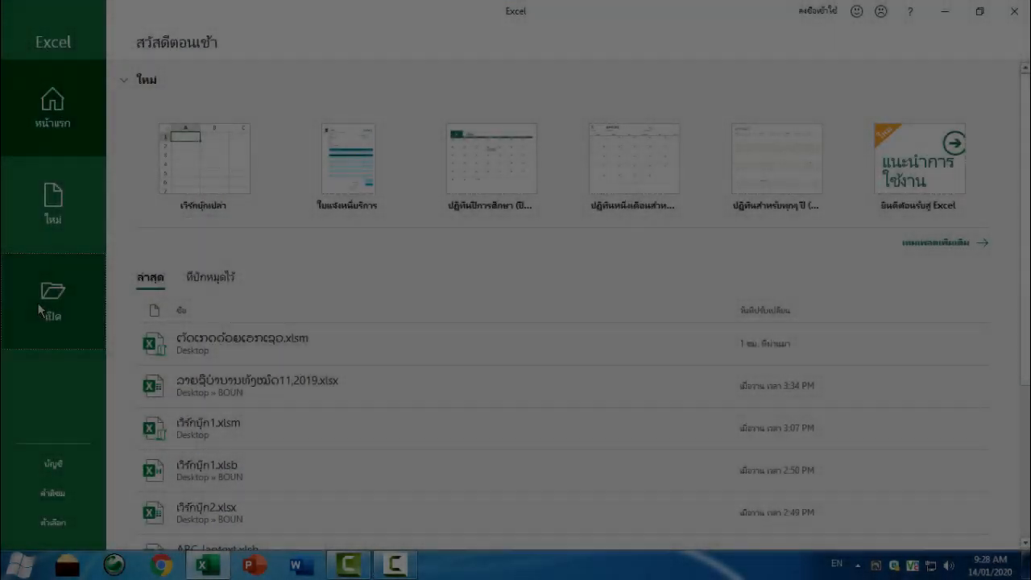
# Open the recent workbook ຕັດເກດດ້ອຍເອກເຊວ.xlsm from the Desktop
pyautogui.click(42, 308)
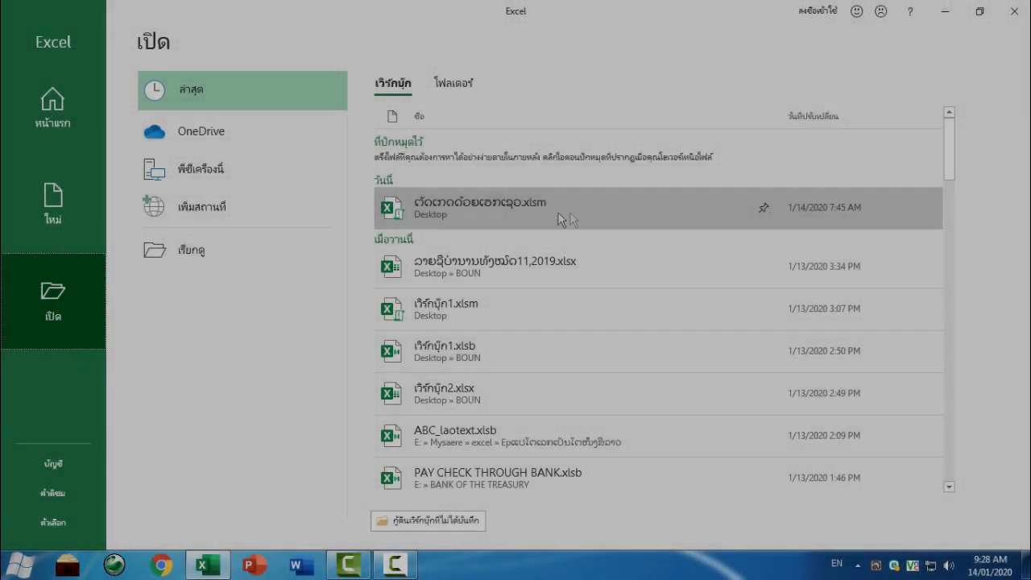
pyautogui.click(533, 212)
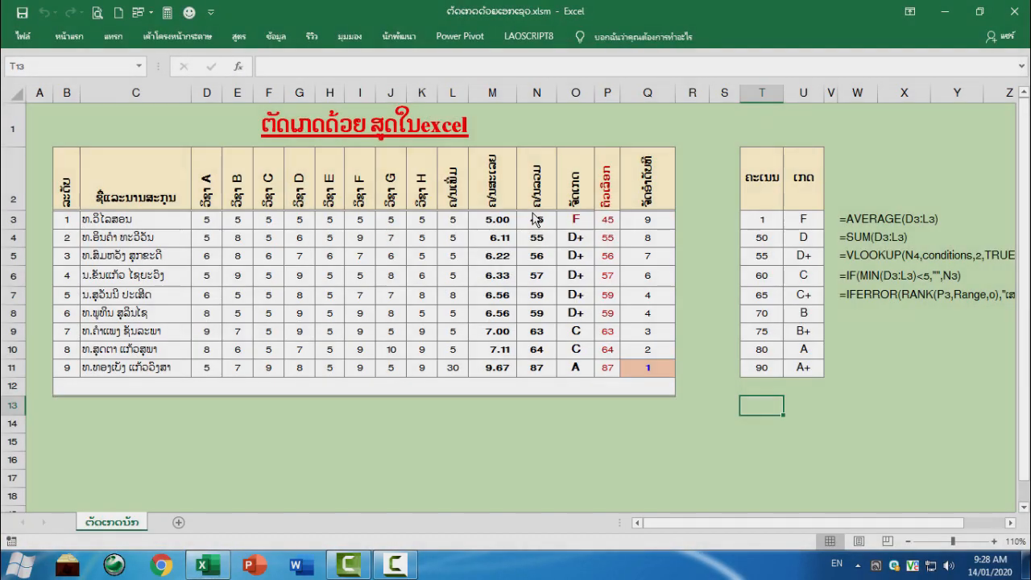
# Examine the student score table and the sample formulas listed beside the grade scale
pyautogui.click(288, 134)
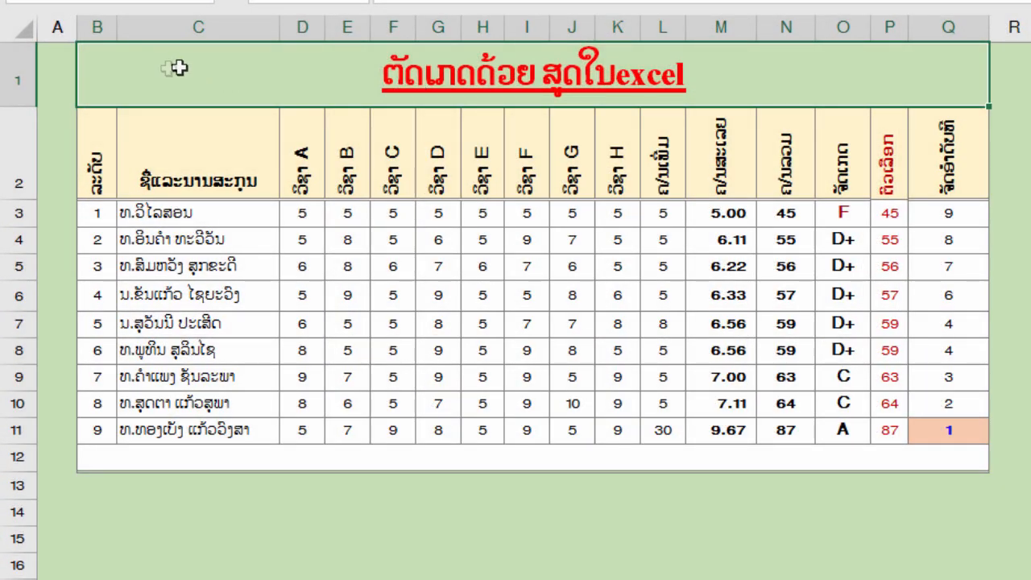
pyautogui.click(170, 151)
pyautogui.click(149, 218)
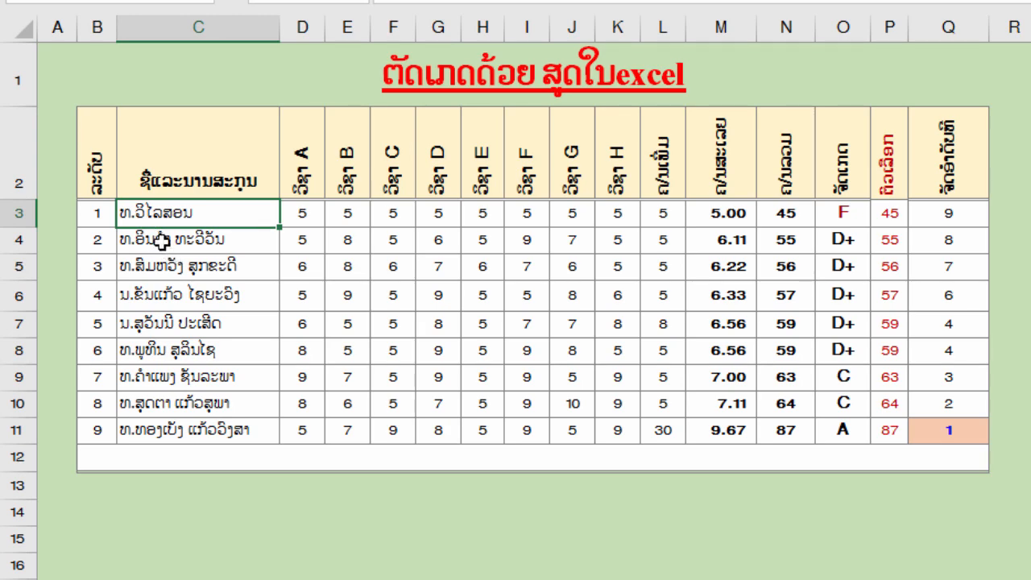
pyautogui.moveTo(96, 153)
pyautogui.mouseDown()
pyautogui.moveTo(781, 154)
pyautogui.moveTo(935, 476)
pyautogui.moveTo(956, 467)
pyautogui.mouseUp()
pyautogui.click(662, 266)
pyautogui.click(743, 223)
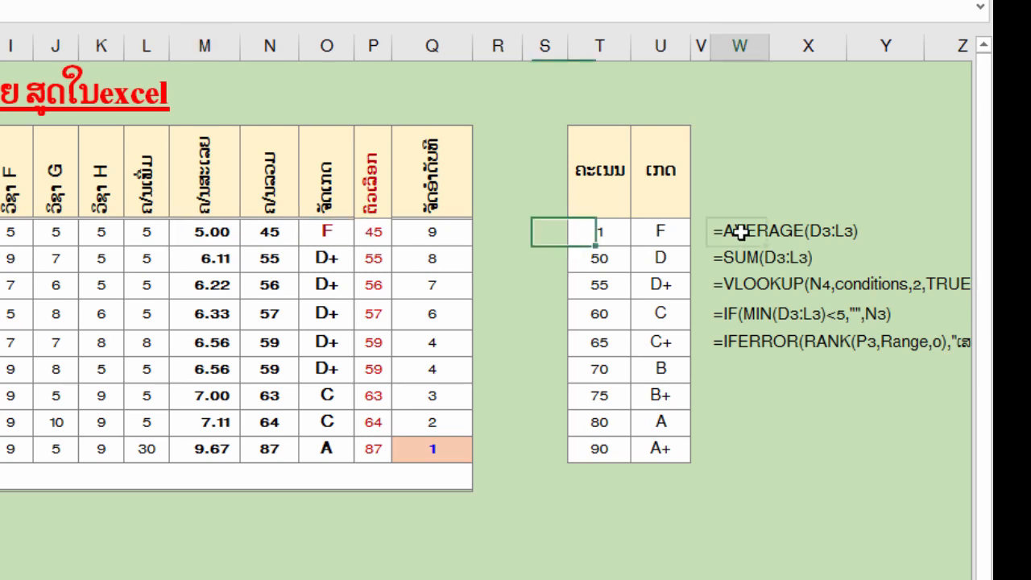
pyautogui.click(812, 233)
pyautogui.click(812, 262)
pyautogui.click(806, 292)
pyautogui.click(735, 314)
pyautogui.click(733, 342)
# Clear the average, total, grade, selection and ranking results in M3:Q11
pyautogui.moveTo(209, 230); pyautogui.dragTo(439, 266)
pyautogui.moveTo(448, 323); pyautogui.dragTo(459, 459)
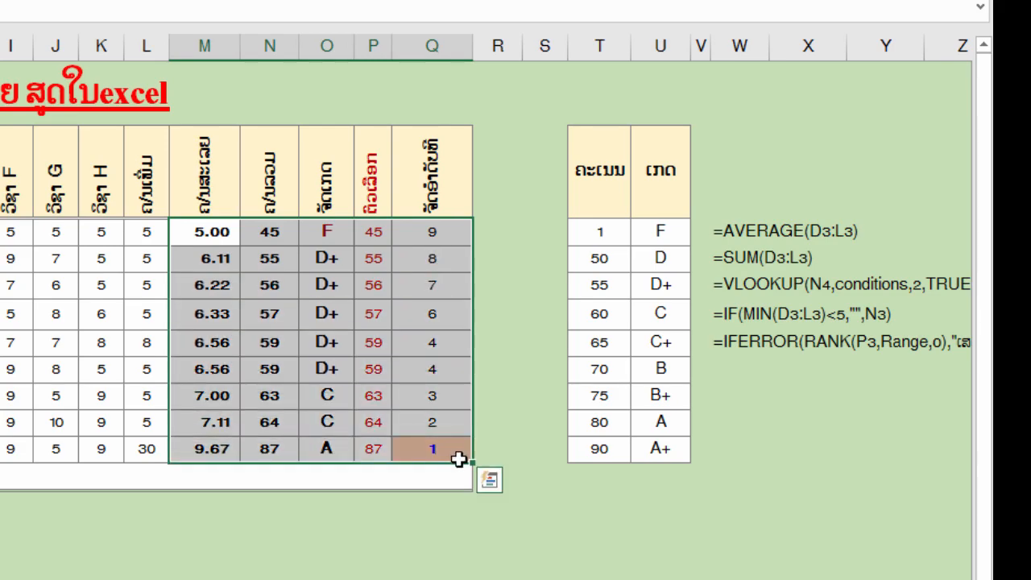
pyautogui.press('Delete')
pyautogui.click(289, 577)
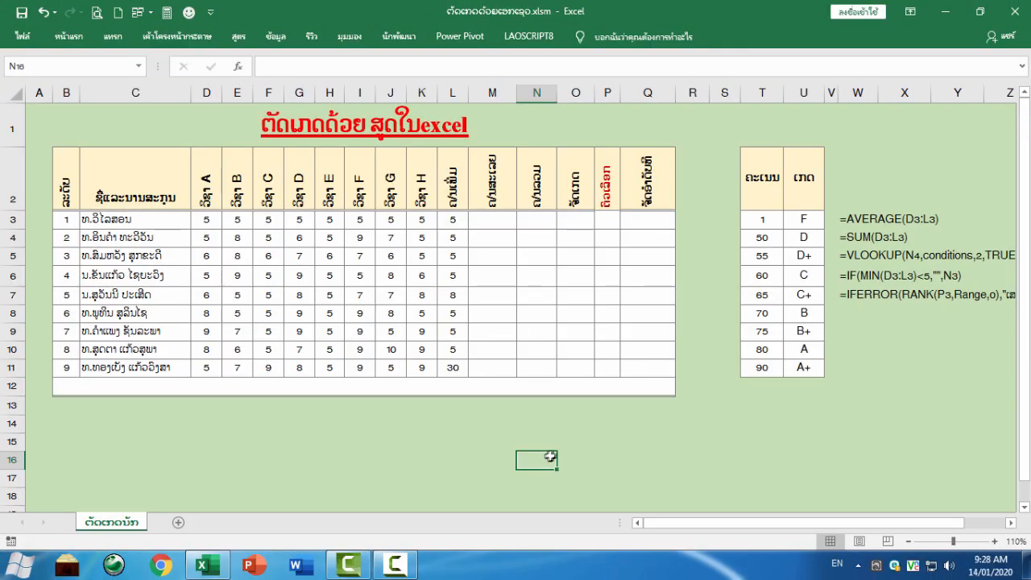
pyautogui.click(205, 223)
pyautogui.press('Right')
pyautogui.press('Right')
pyautogui.press('Right')
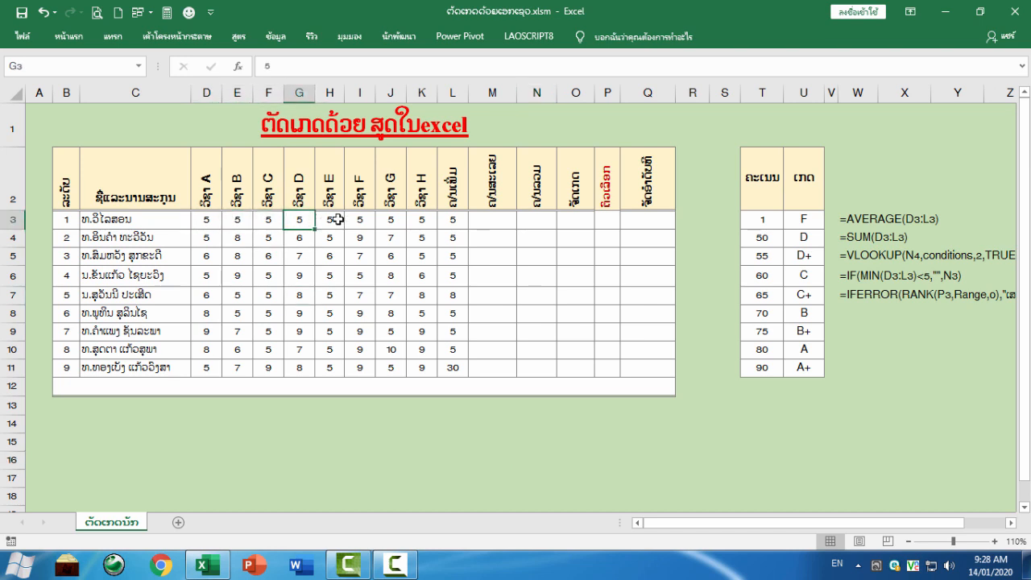
pyautogui.click(338, 219)
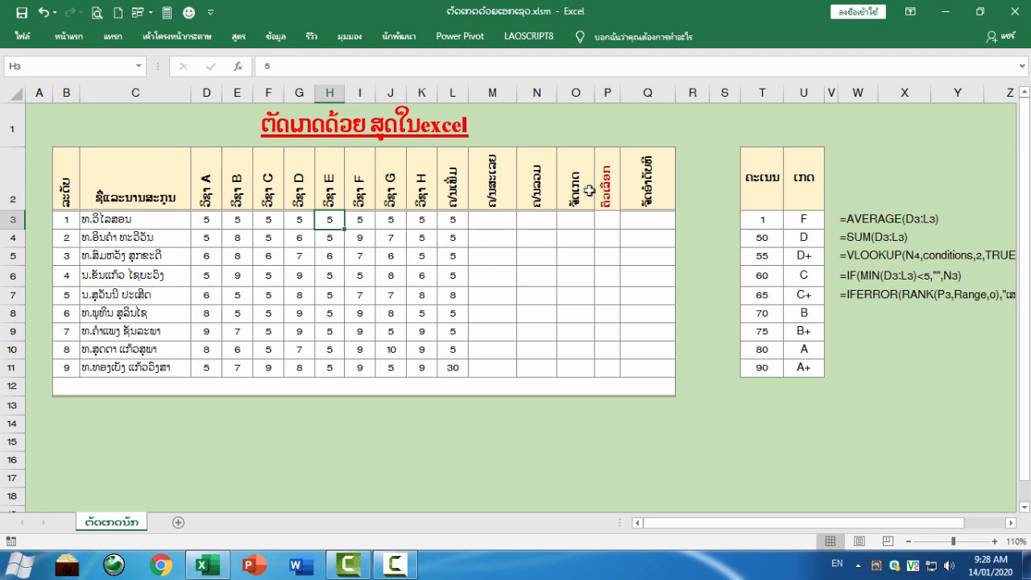
# Change the font colour of the result column headers in M2:Q2 to blue
pyautogui.moveTo(485, 180); pyautogui.dragTo(648, 191)
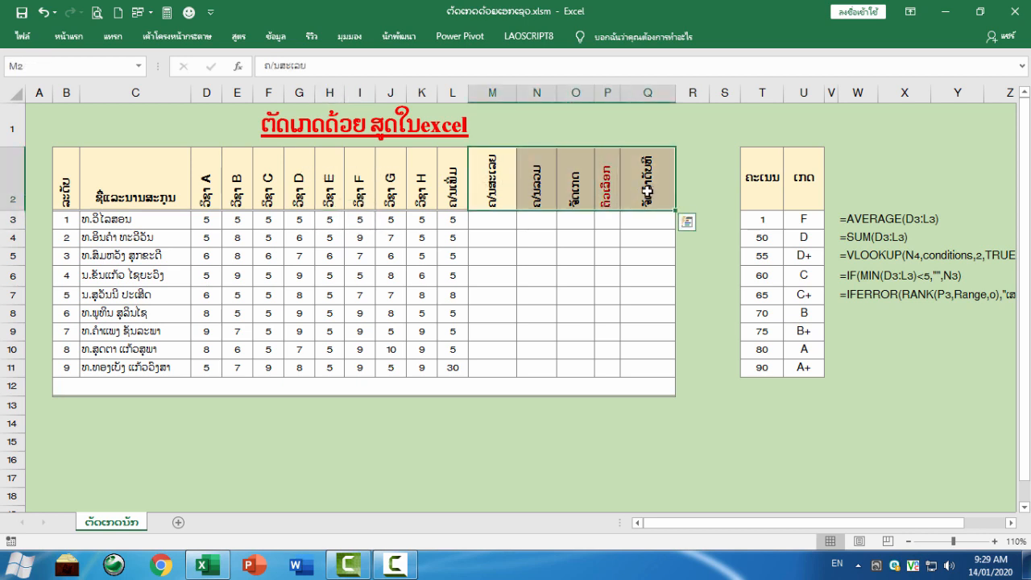
pyautogui.click(81, 37)
pyautogui.click(222, 89)
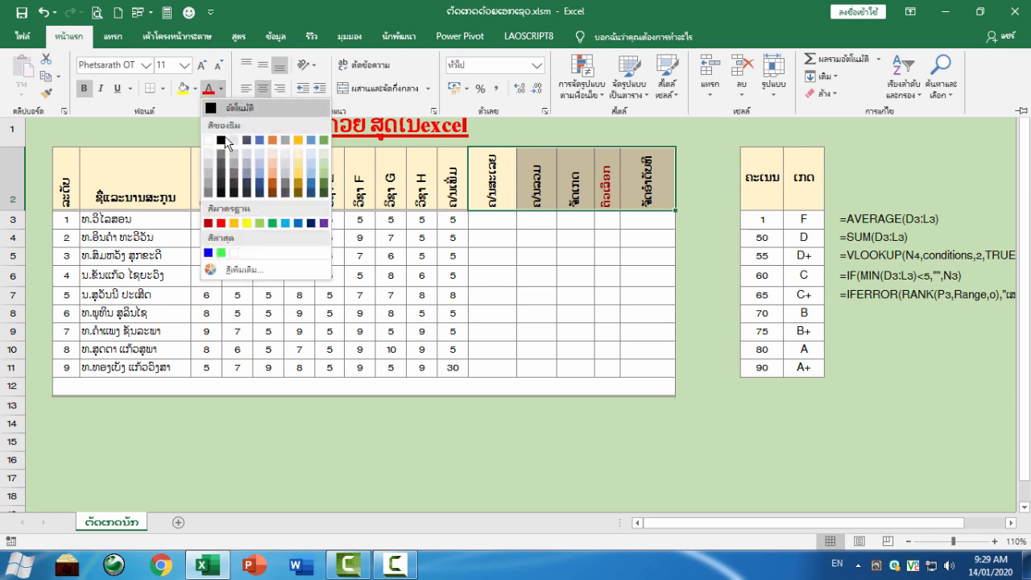
pyautogui.click(209, 255)
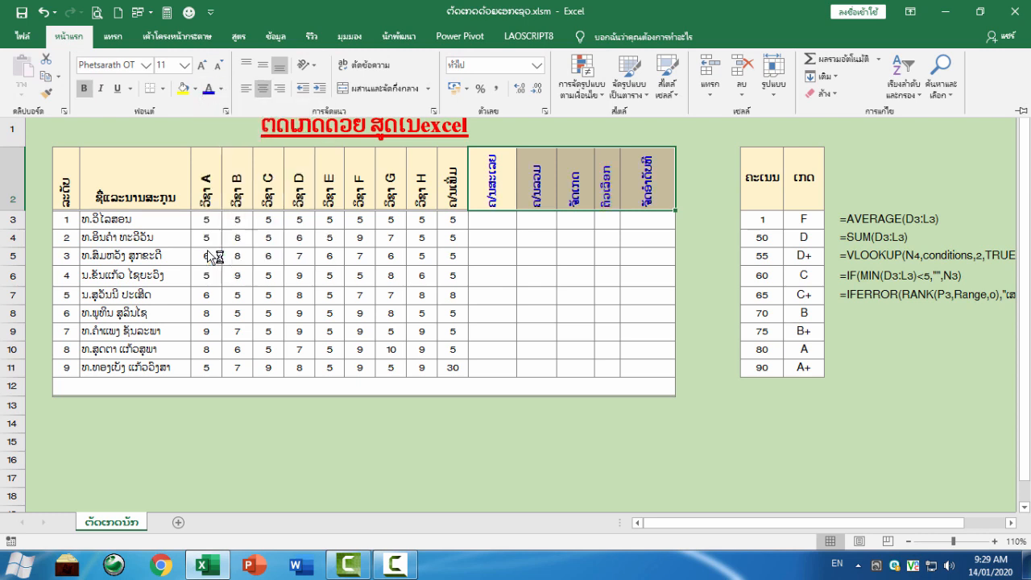
pyautogui.click(639, 240)
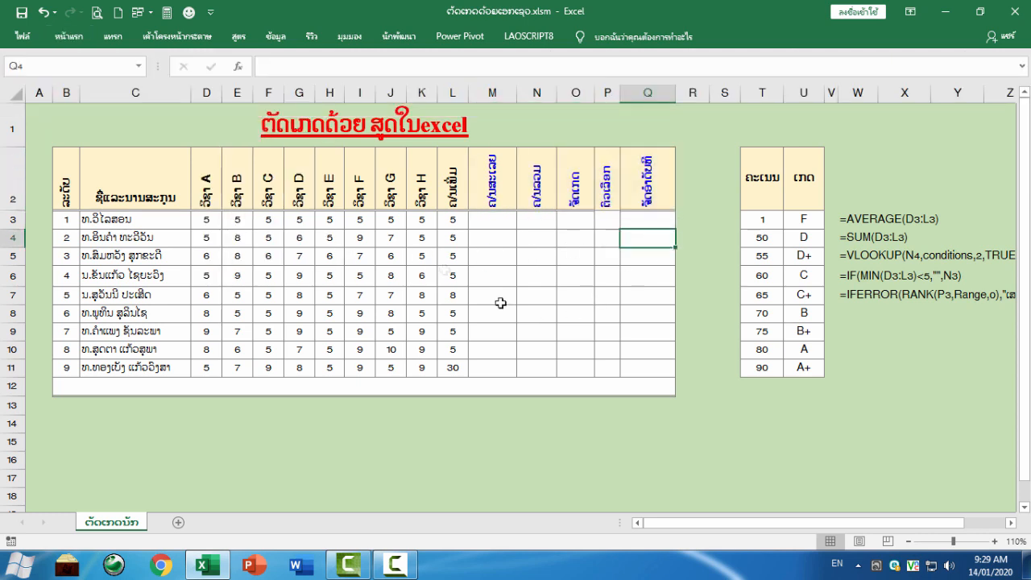
# Calculate the first student's average in M3 with AVERAGE over D3:K3 and fill the formula down to M11
pyautogui.click(485, 224)
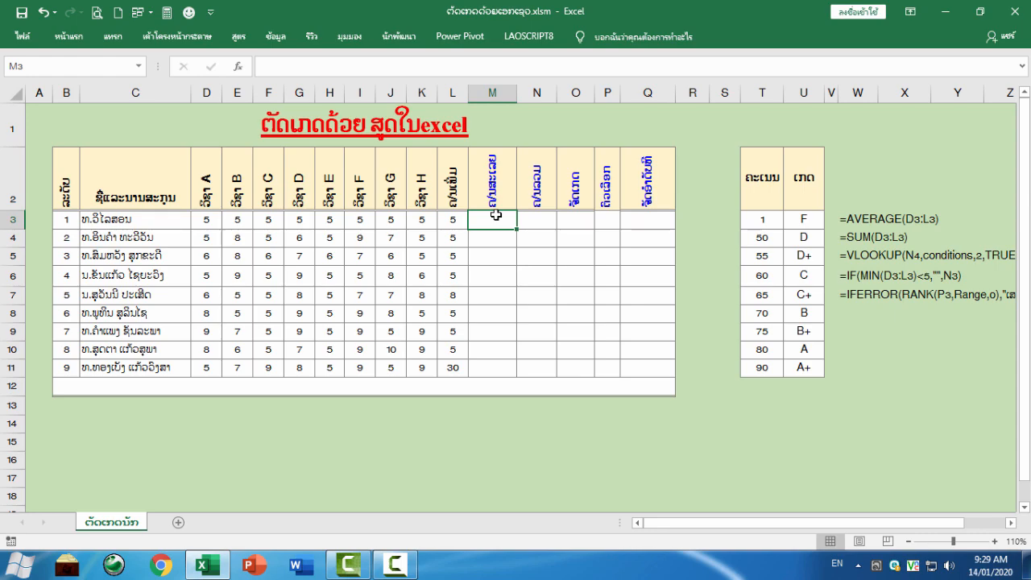
pyautogui.write('=')
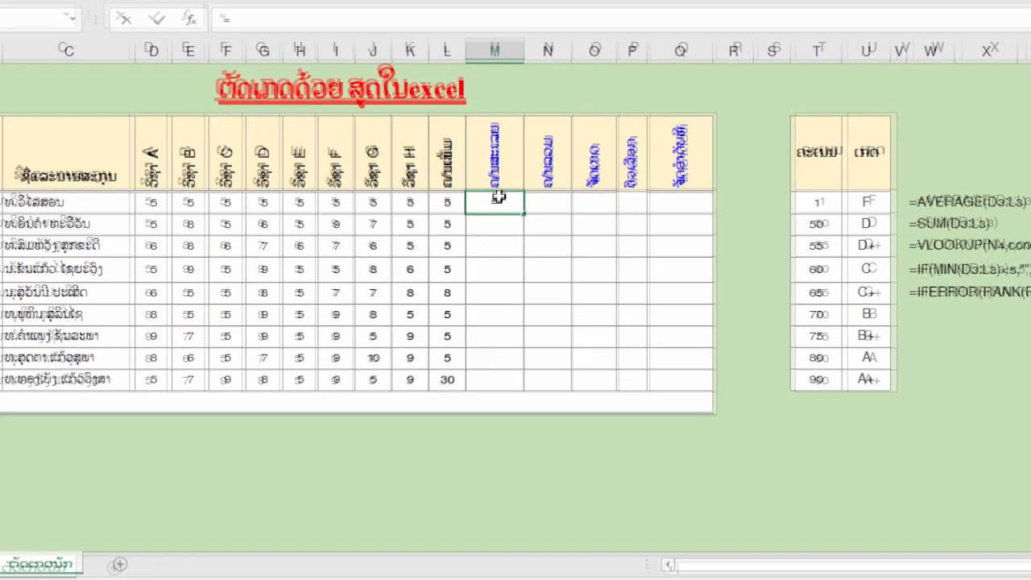
pyautogui.write('av')
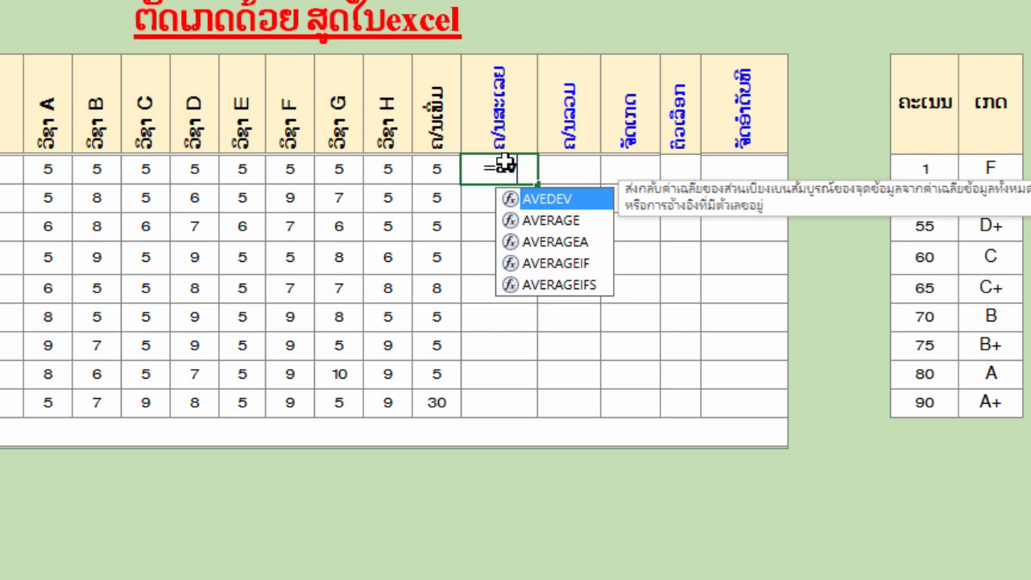
pyautogui.doubleClick(538, 221)
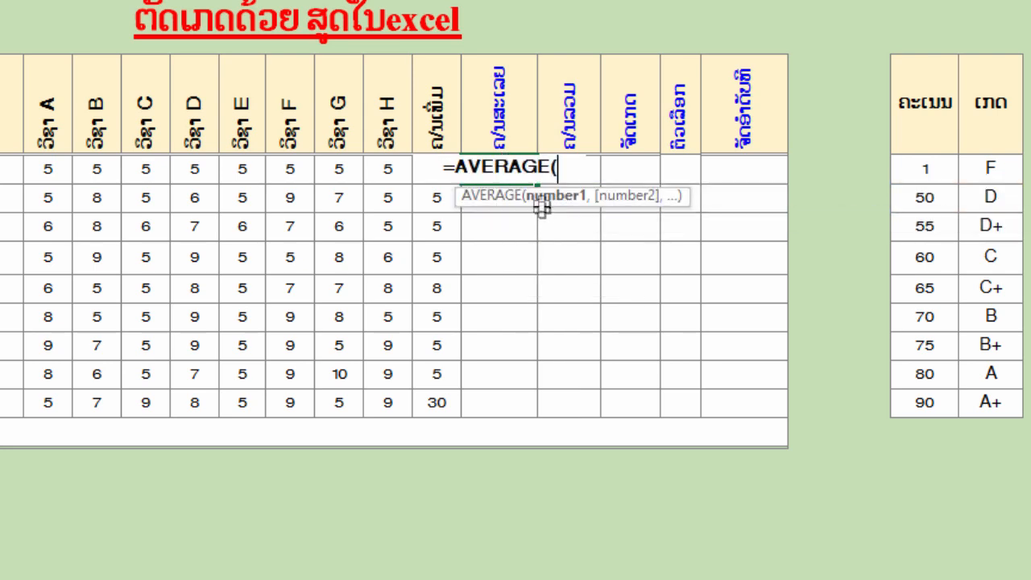
pyautogui.moveTo(47, 168); pyautogui.dragTo(381, 170)
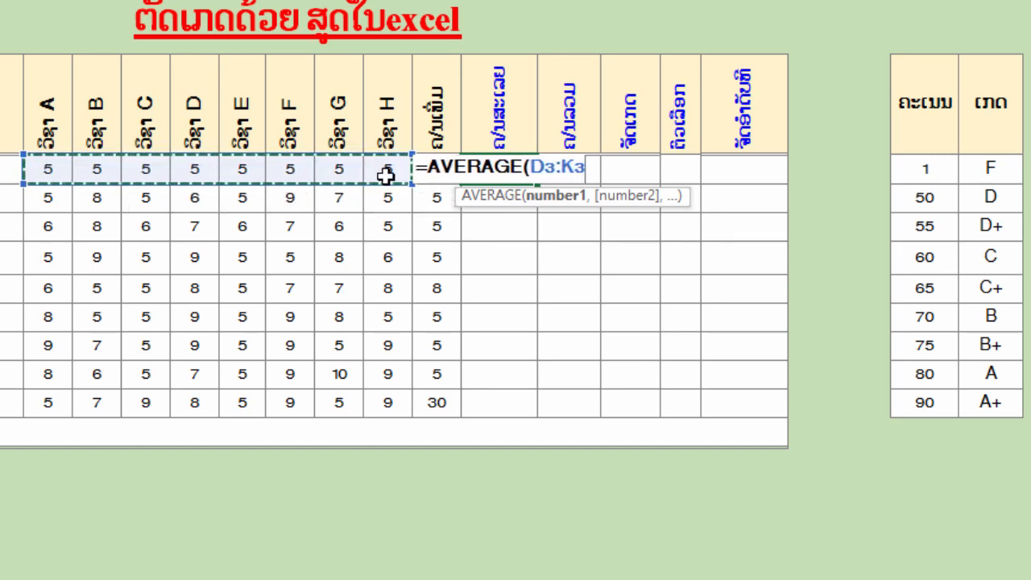
pyautogui.press('Return')
pyautogui.click(508, 170)
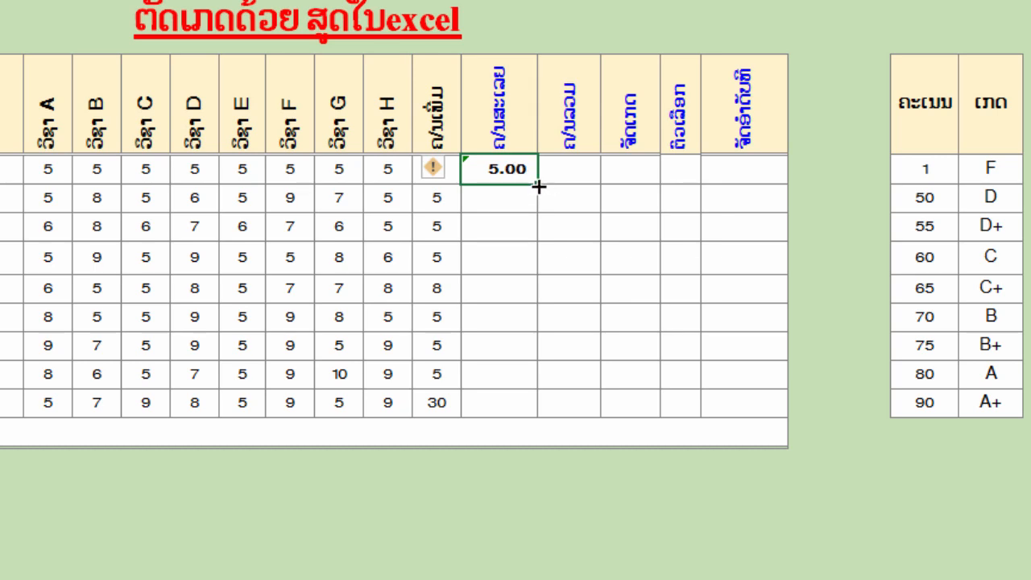
pyautogui.doubleClick(539, 187)
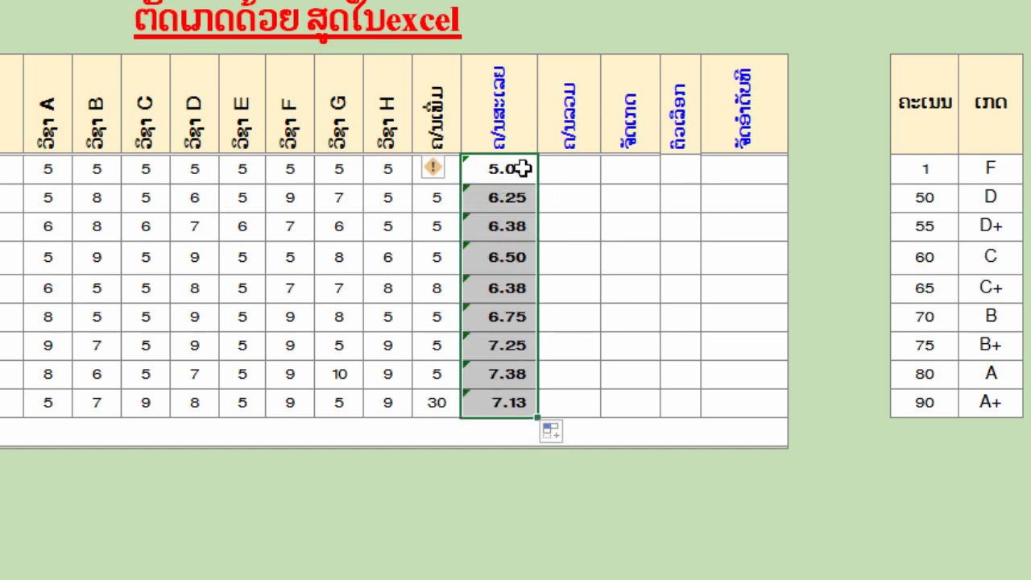
# Check the average scores in column M and the formula in M3
pyautogui.click(504, 170)
pyautogui.press('Down')
pyautogui.press('Down')
pyautogui.press('Down')
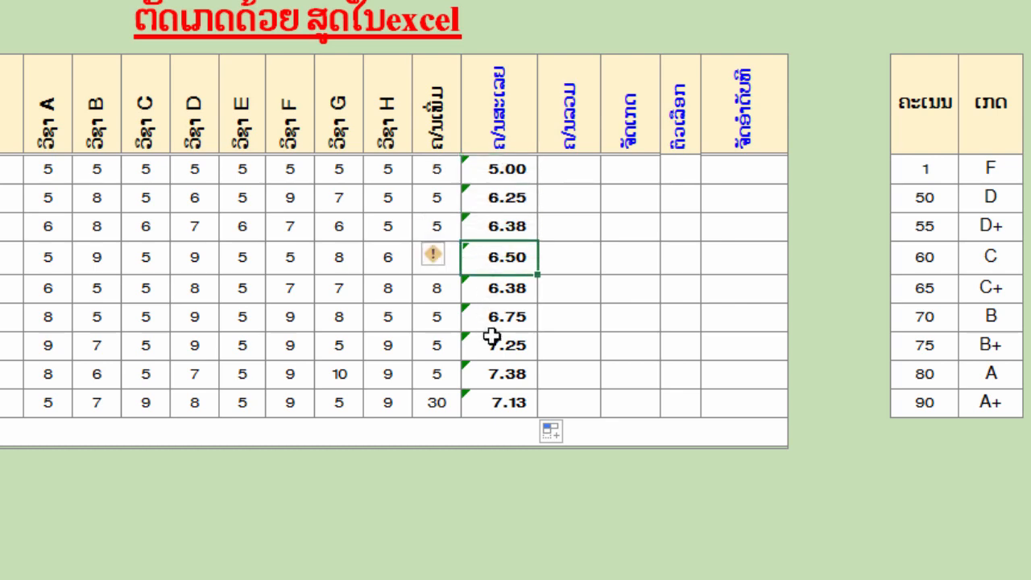
pyautogui.click(491, 336)
pyautogui.click(500, 405)
pyautogui.click(496, 171)
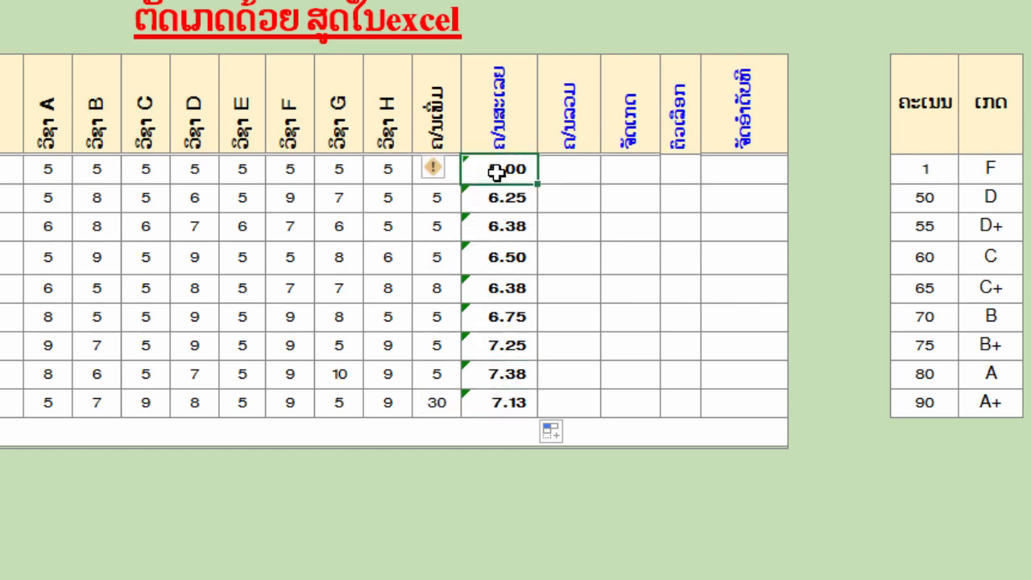
pyautogui.doubleClick(496, 171)
pyautogui.press('Return')
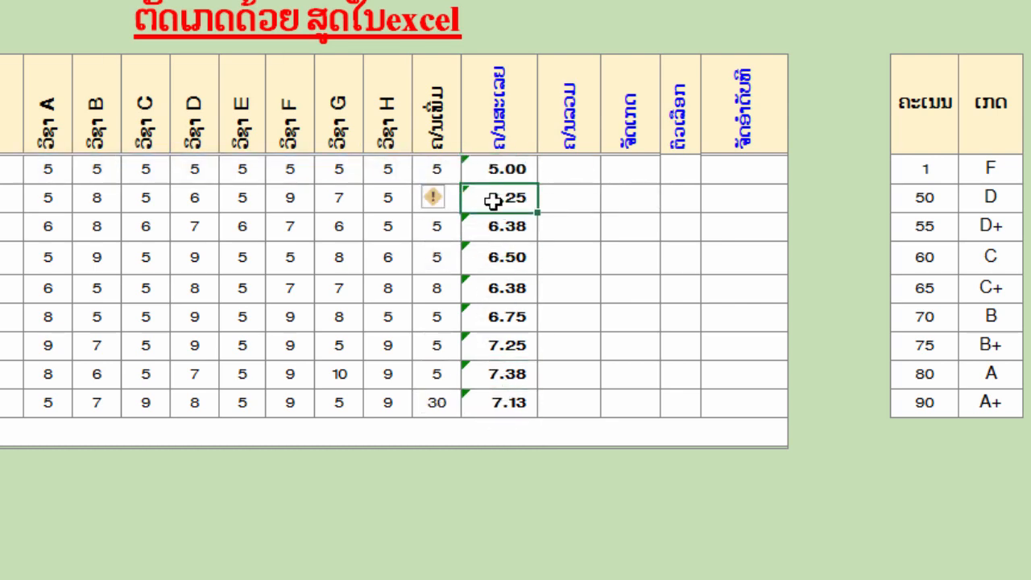
pyautogui.click(484, 228)
pyautogui.click(494, 282)
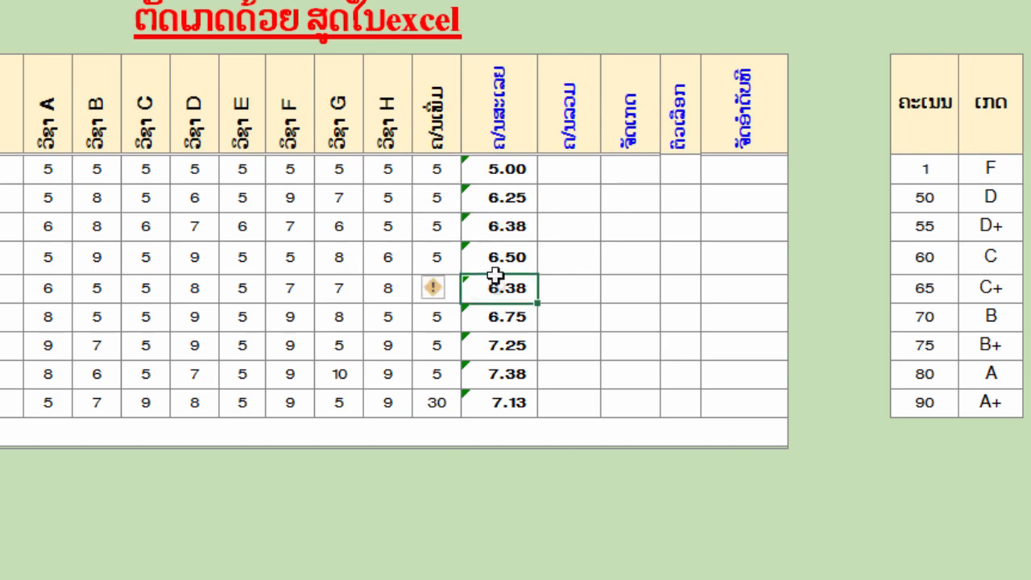
pyautogui.click(495, 345)
pyautogui.click(495, 403)
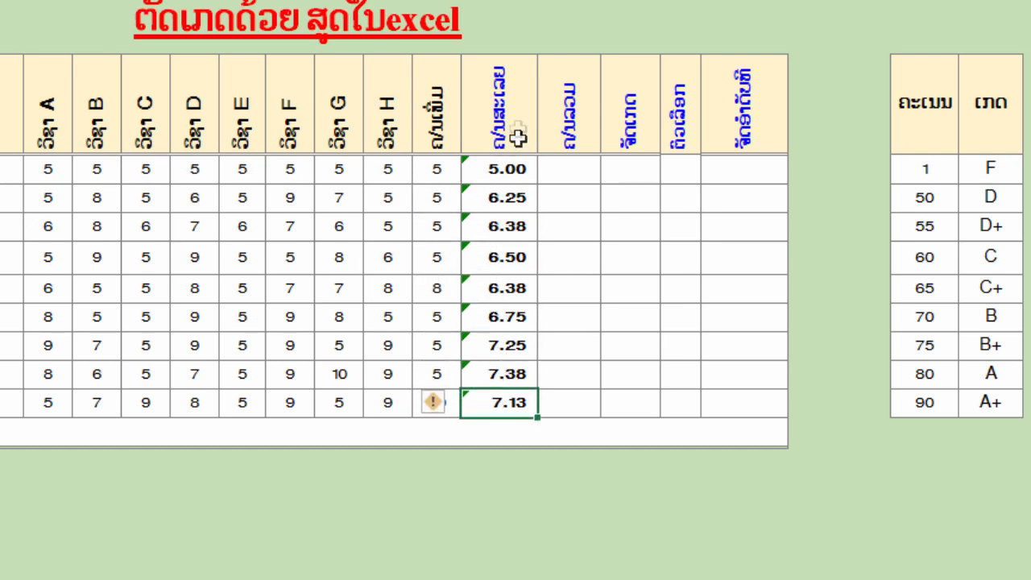
pyautogui.click(518, 139)
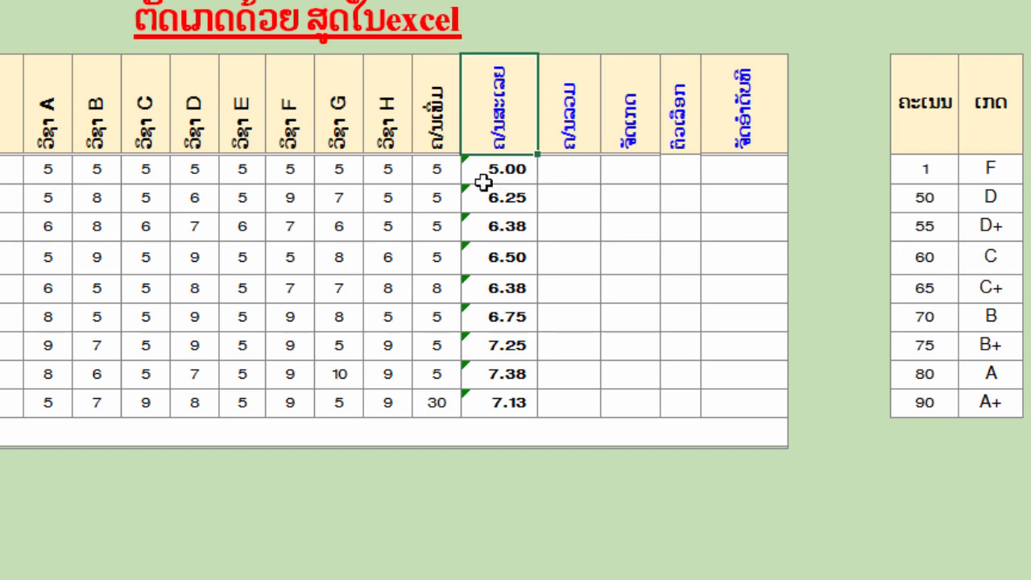
# Calculate the first student's total in N3 with SUM over D3:L3 and fill the formula down to N11
pyautogui.click(561, 172)
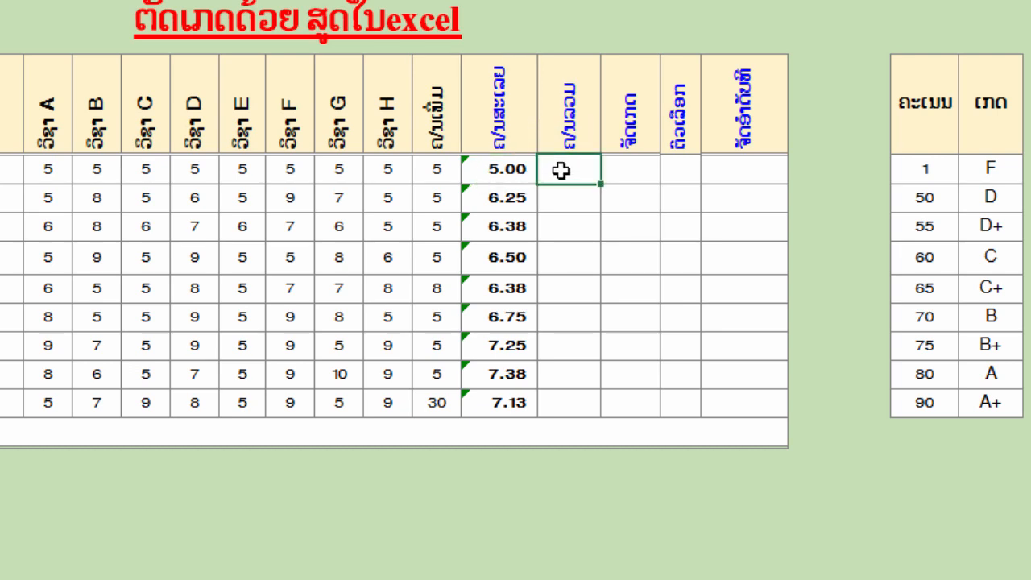
pyautogui.write('=su')
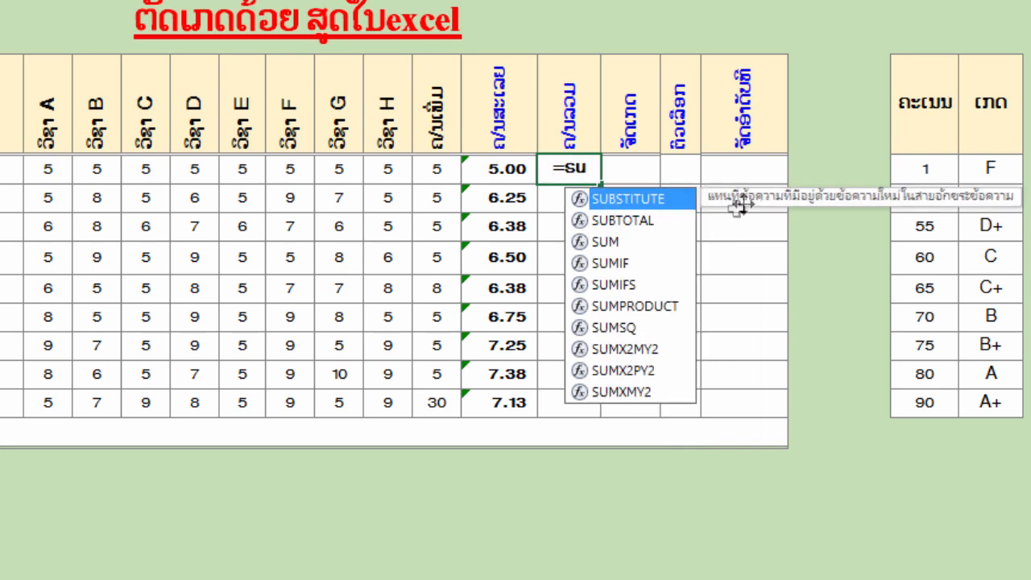
pyautogui.doubleClick(629, 243)
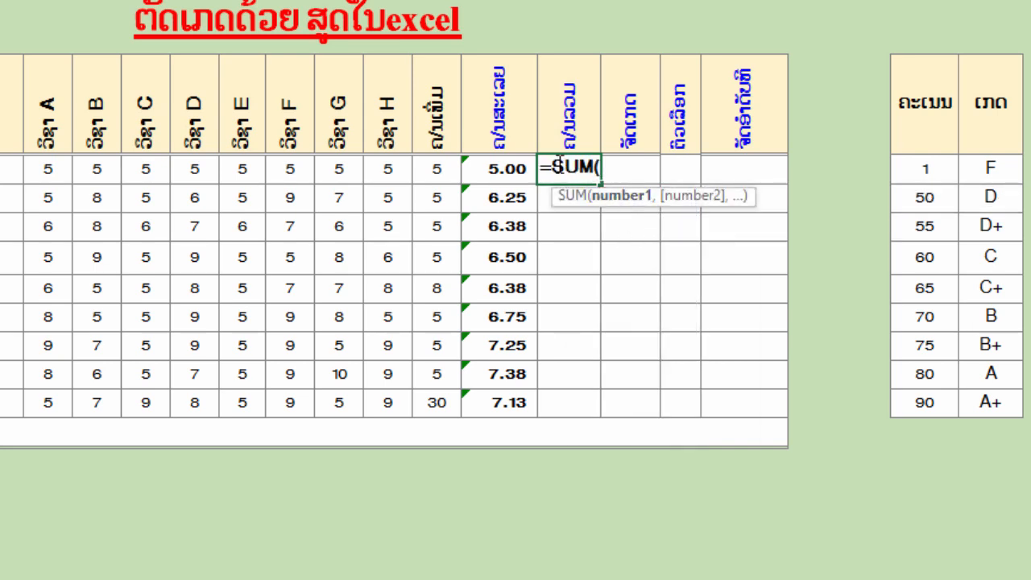
pyautogui.moveTo(48, 169); pyautogui.dragTo(432, 172)
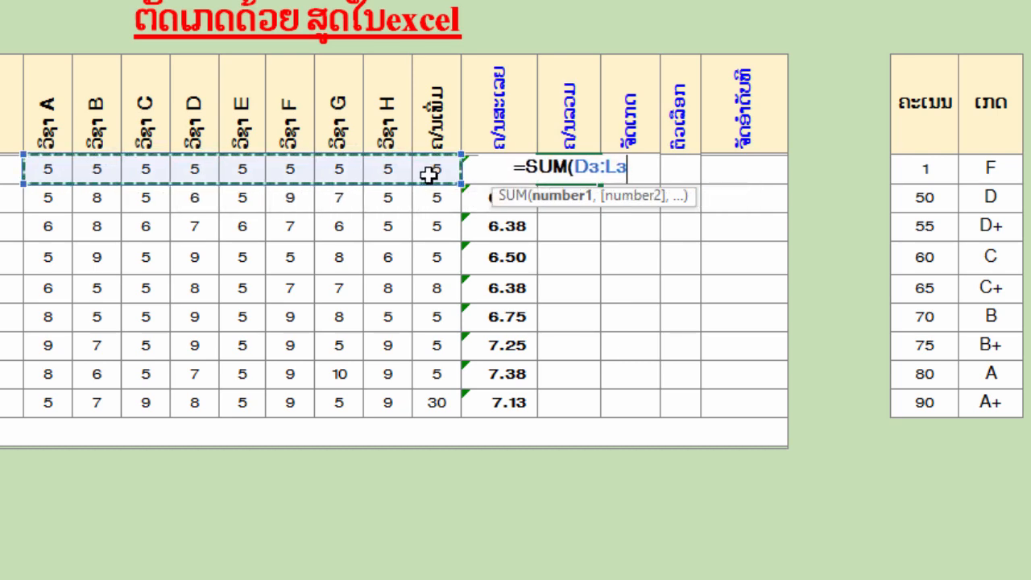
pyautogui.press('Return')
pyautogui.click(575, 172)
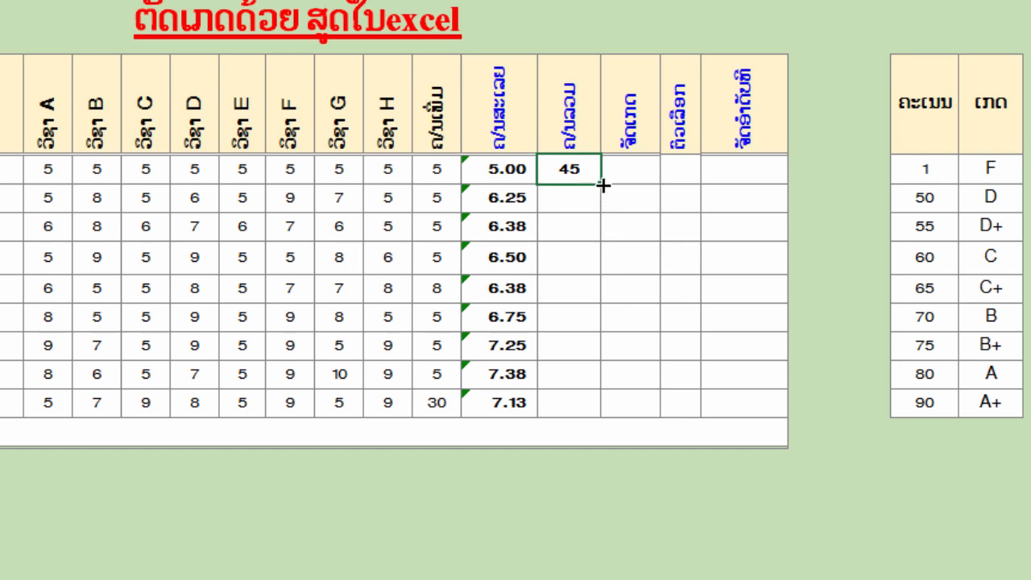
pyautogui.doubleClick(605, 184)
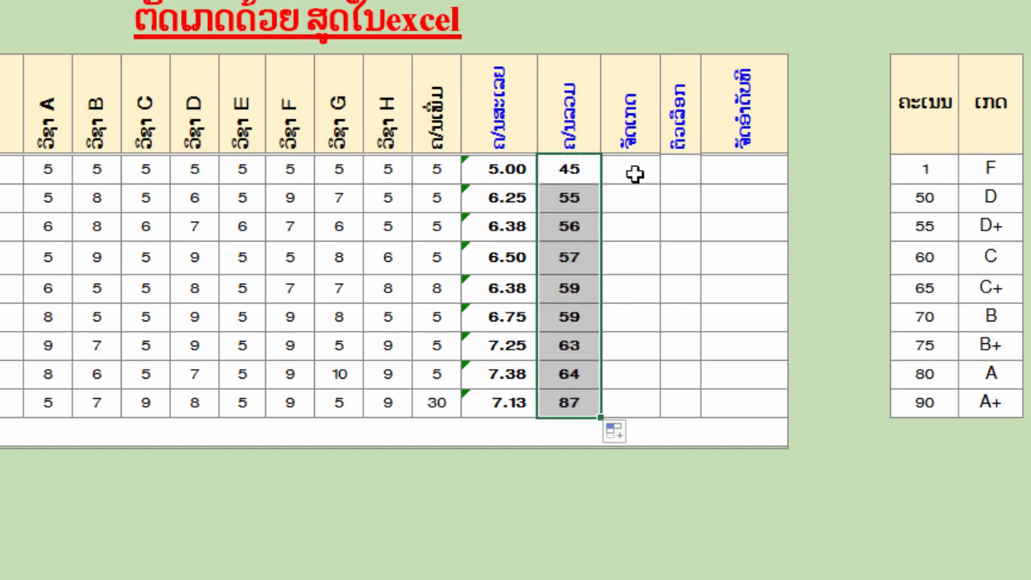
# Review the score-to-grade table in T3:U12 and the selection column cells in P3:P12
pyautogui.click(636, 174)
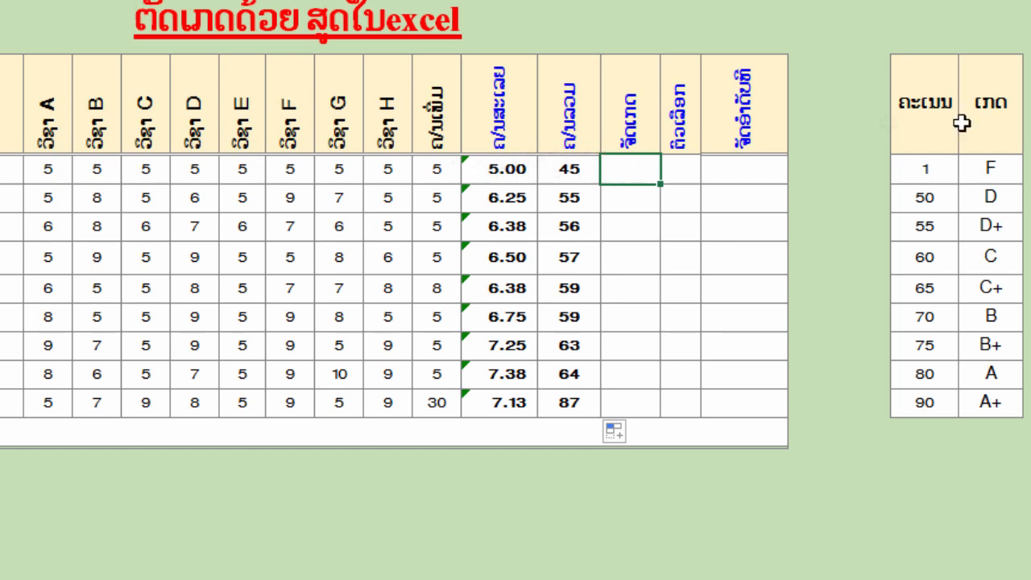
pyautogui.moveTo(917, 77); pyautogui.dragTo(1013, 435)
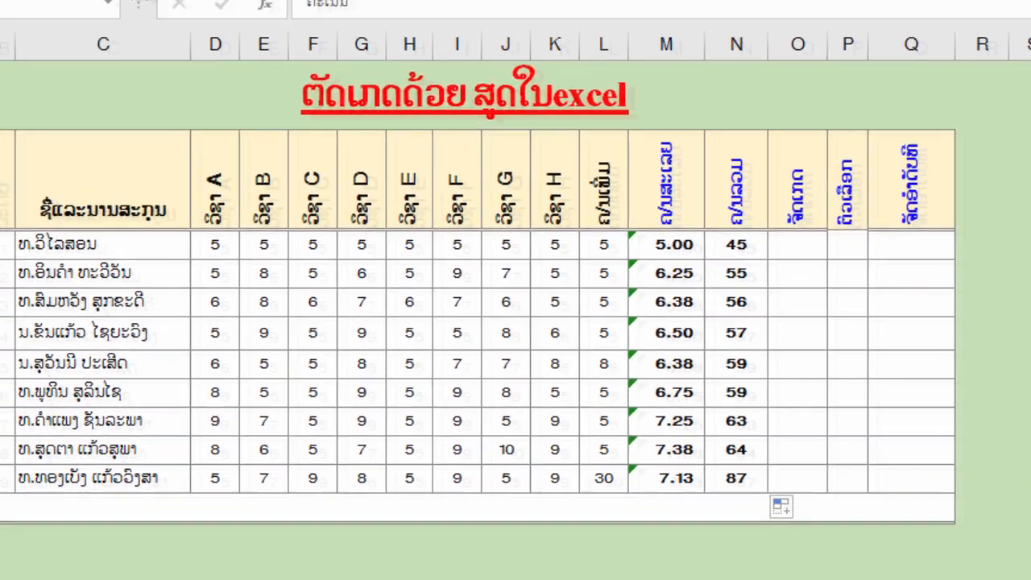
pyautogui.click(108, 4)
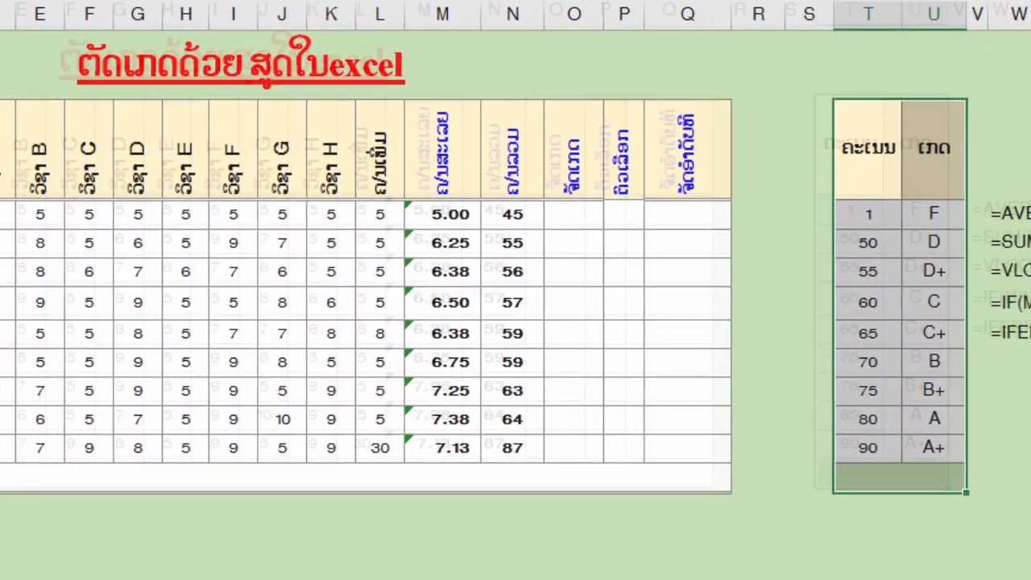
pyautogui.click(7, 75)
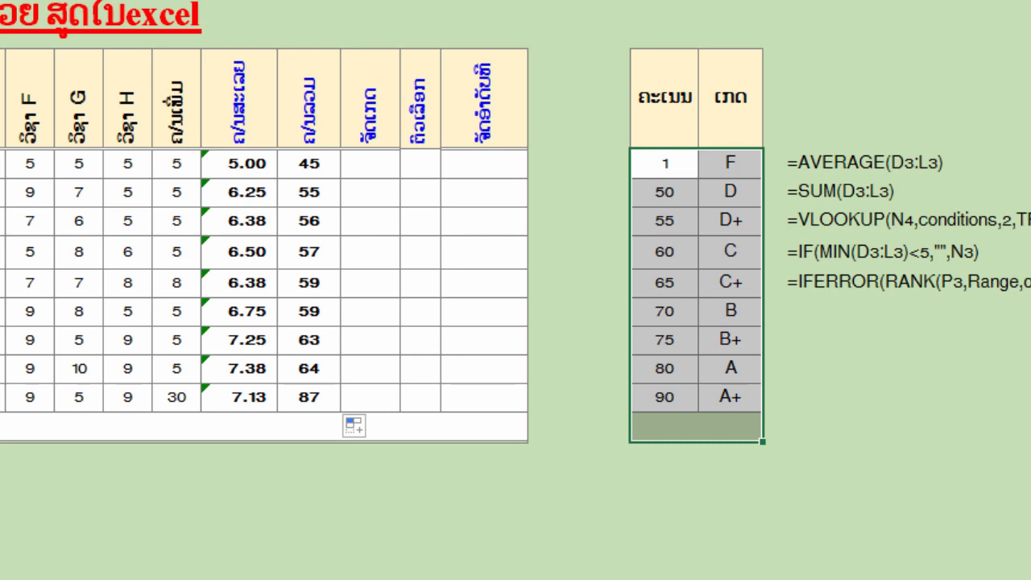
pyautogui.click(421, 163)
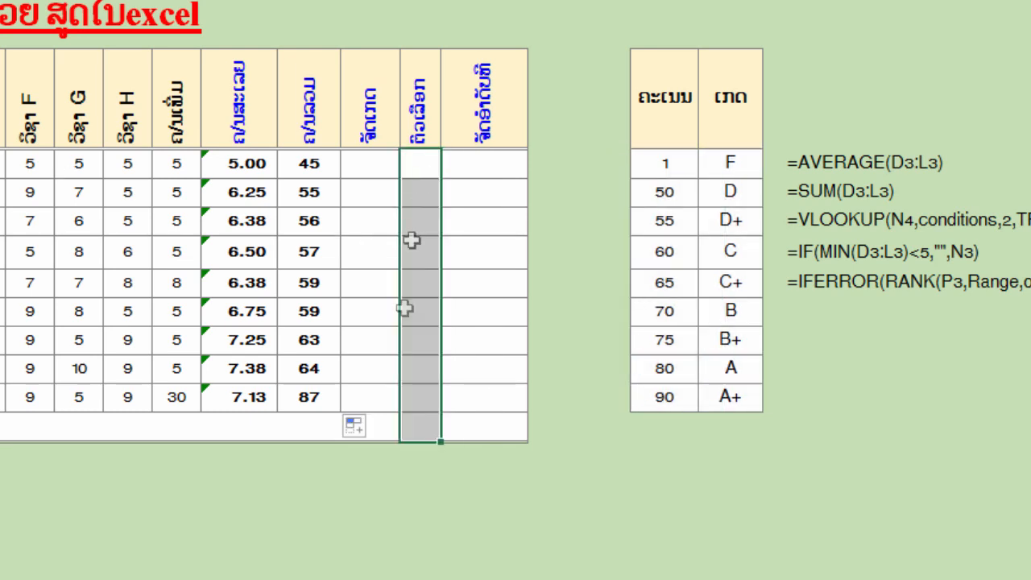
# Begin a VLOOKUP formula in O3 that looks up N3 in the named range conditions
pyautogui.click(365, 161)
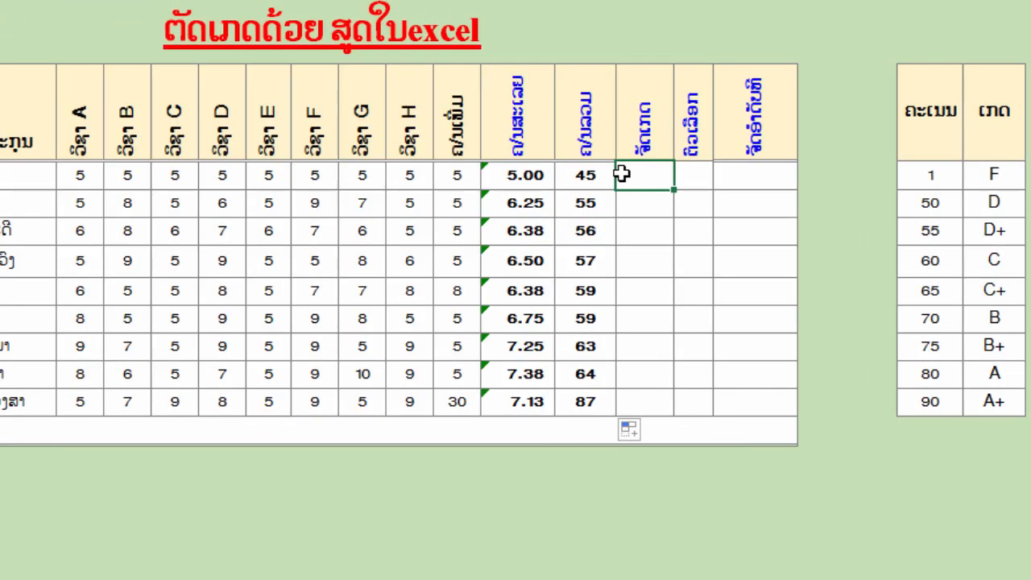
pyautogui.write('=vl')
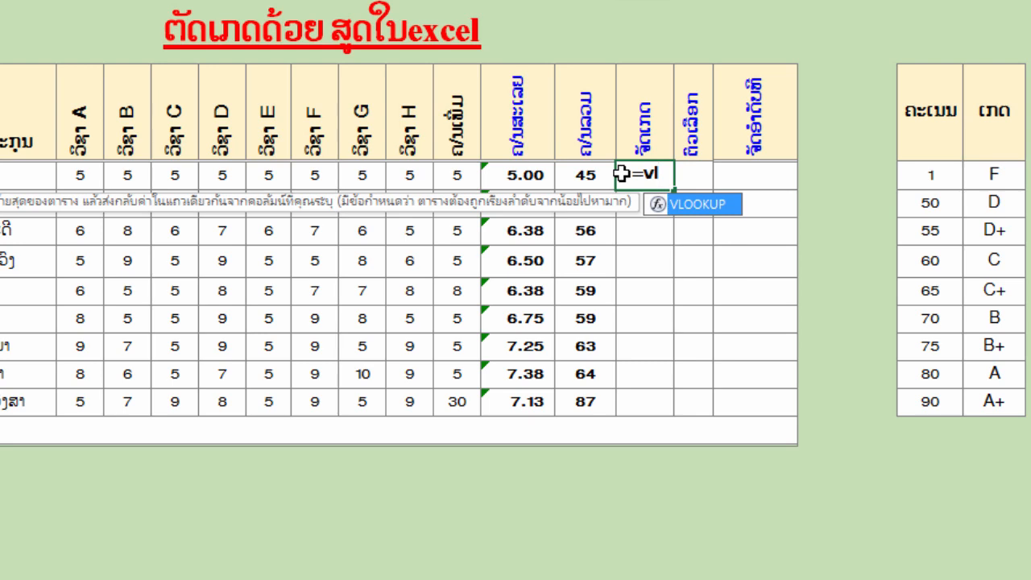
pyautogui.doubleClick(702, 202)
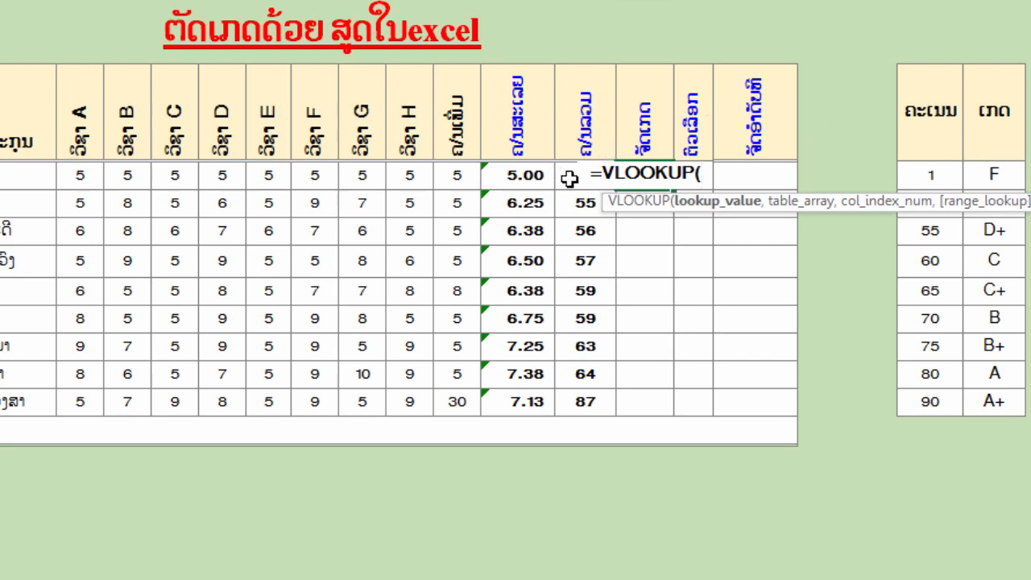
pyautogui.write('n3')
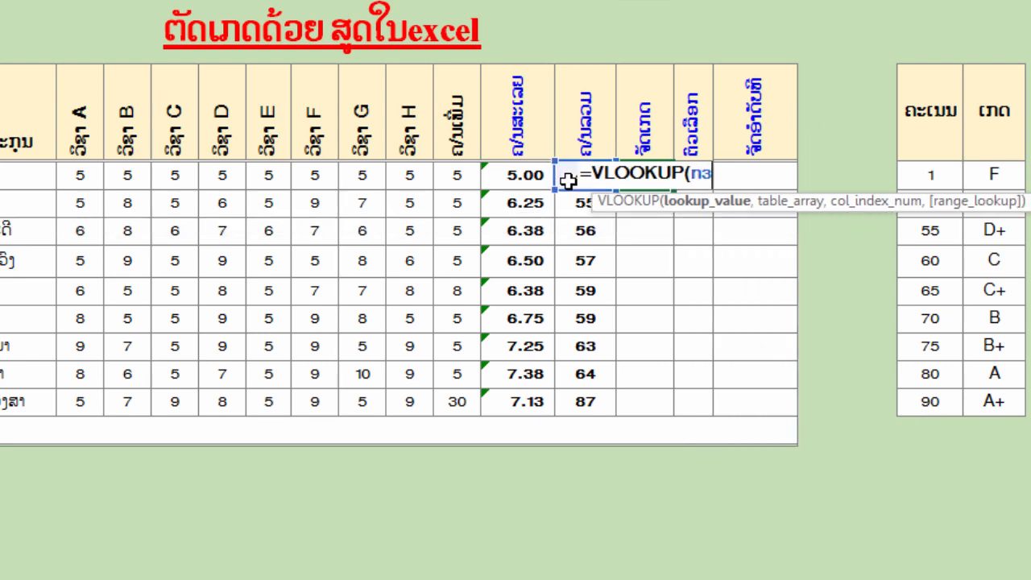
pyautogui.write(',')
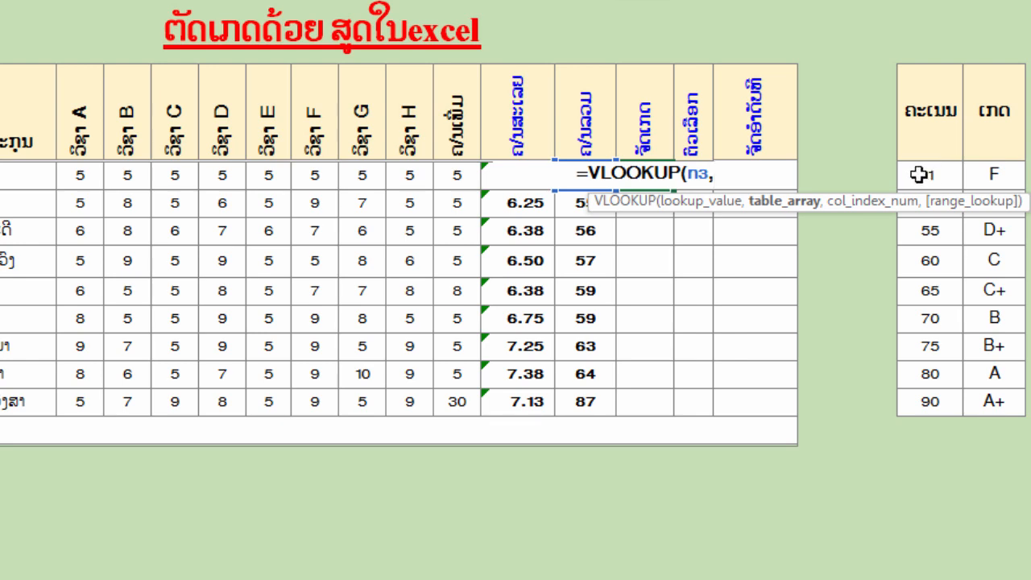
pyautogui.press('Return')
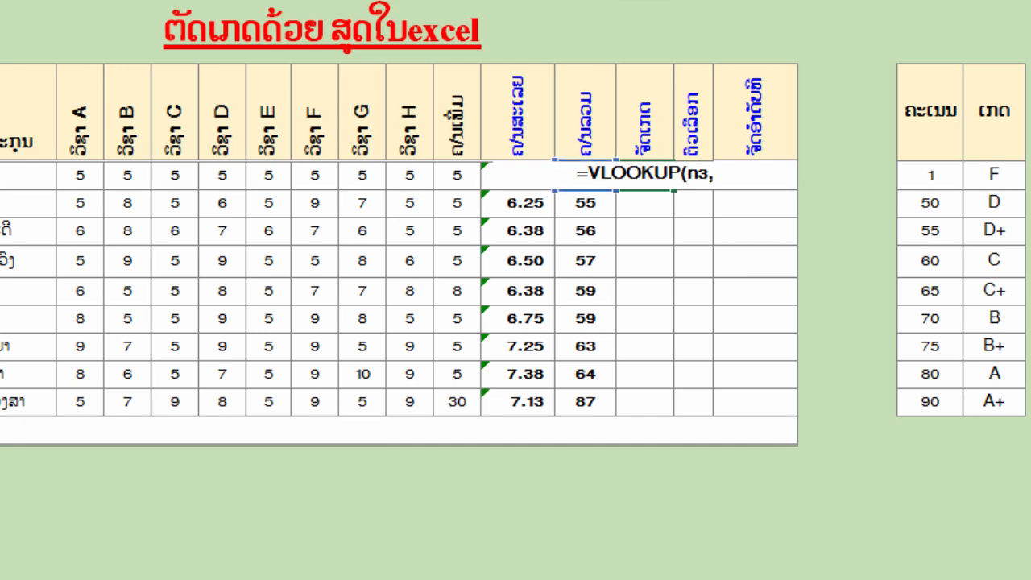
pyautogui.press('F5')
pyautogui.click(124, 151)
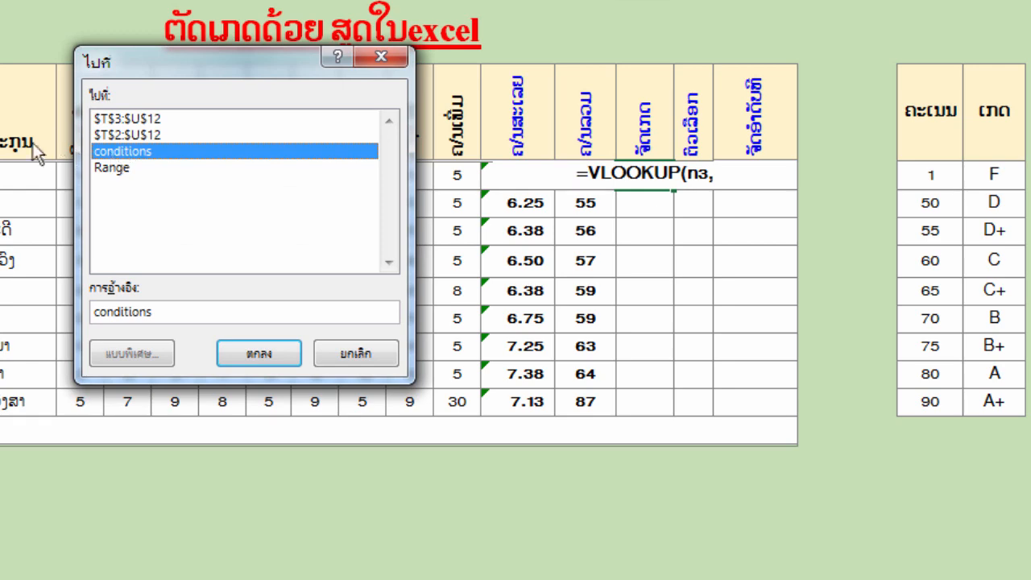
pyautogui.click(260, 353)
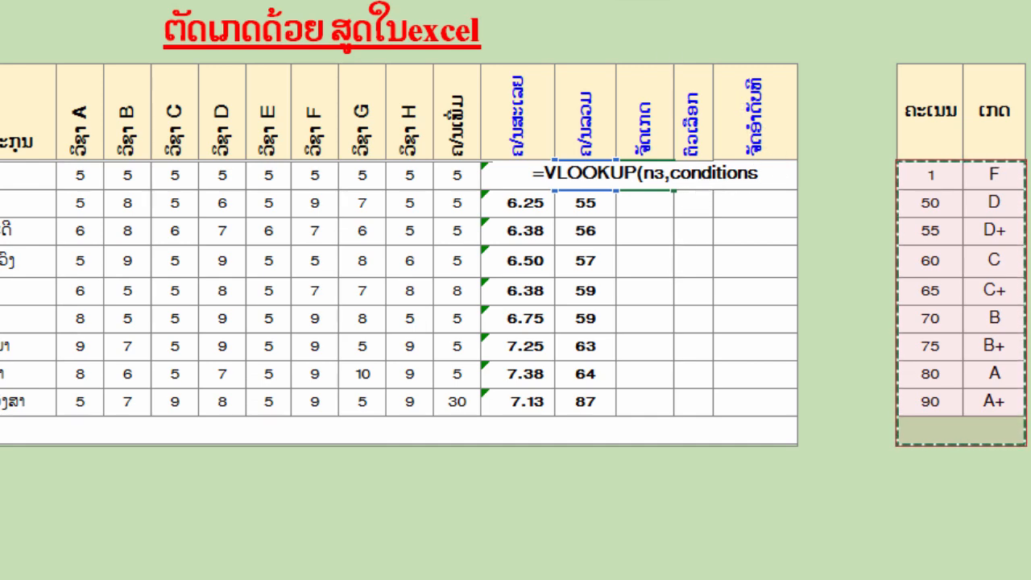
# Complete the VLOOKUP formula in O3 with column index 2 and TRUE for approximate matching
pyautogui.write(',')
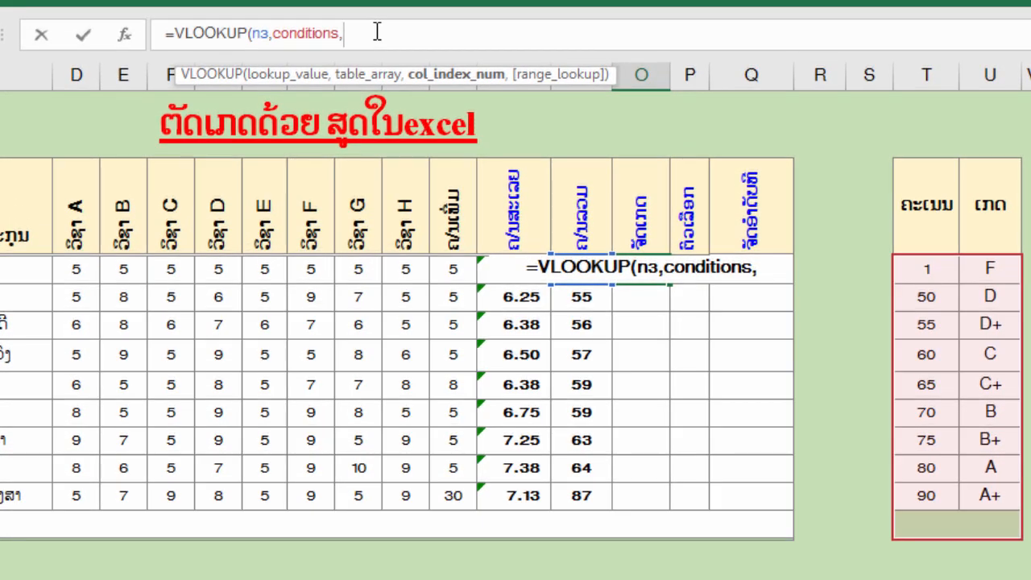
pyautogui.write('2,')
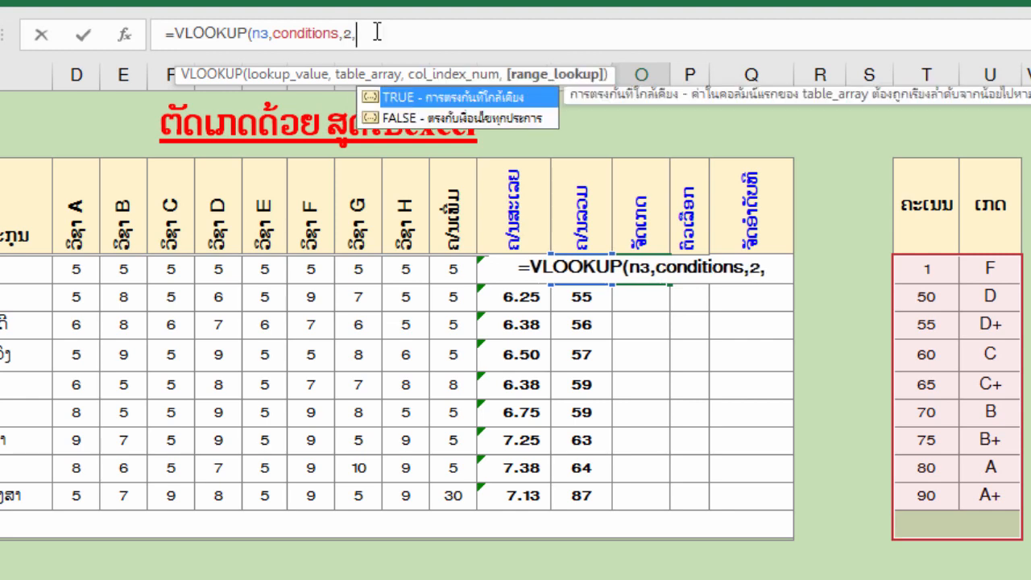
pyautogui.doubleClick(437, 100)
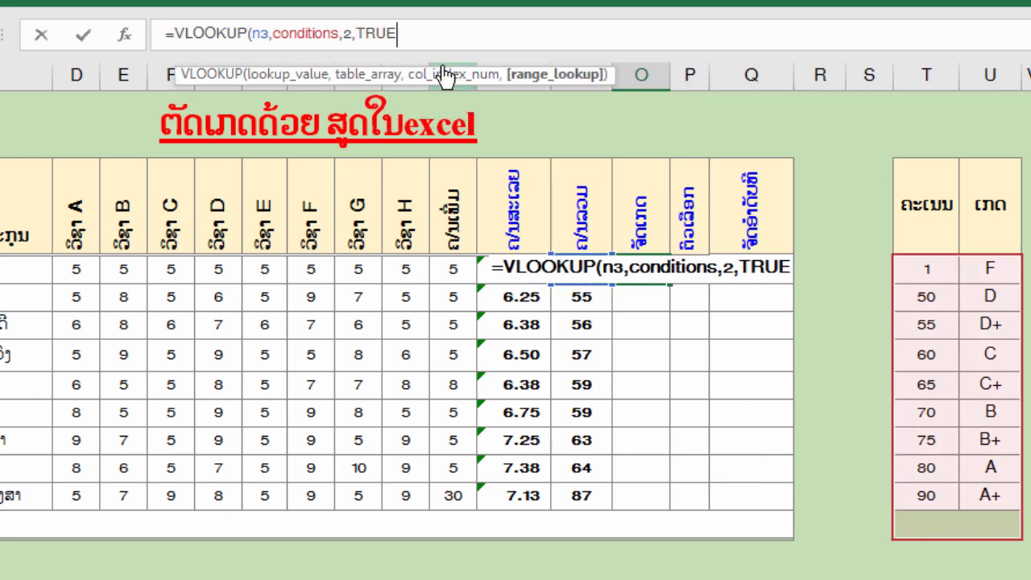
pyautogui.write(')')
pyautogui.press('Return')
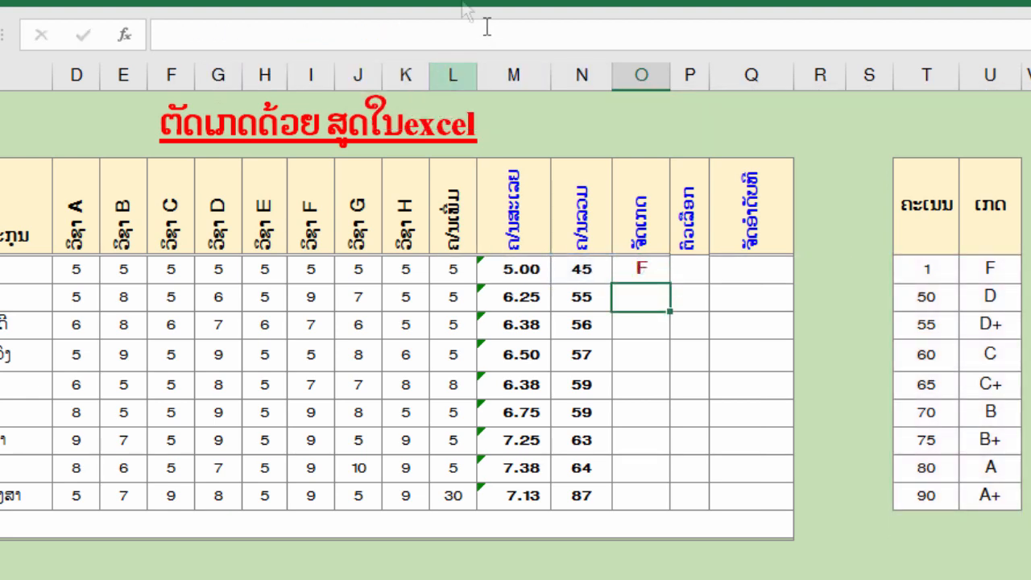
# Compare the O3 grade with the score thresholds in T3:T4, and fill the grade formula down to O11
pyautogui.click(627, 270)
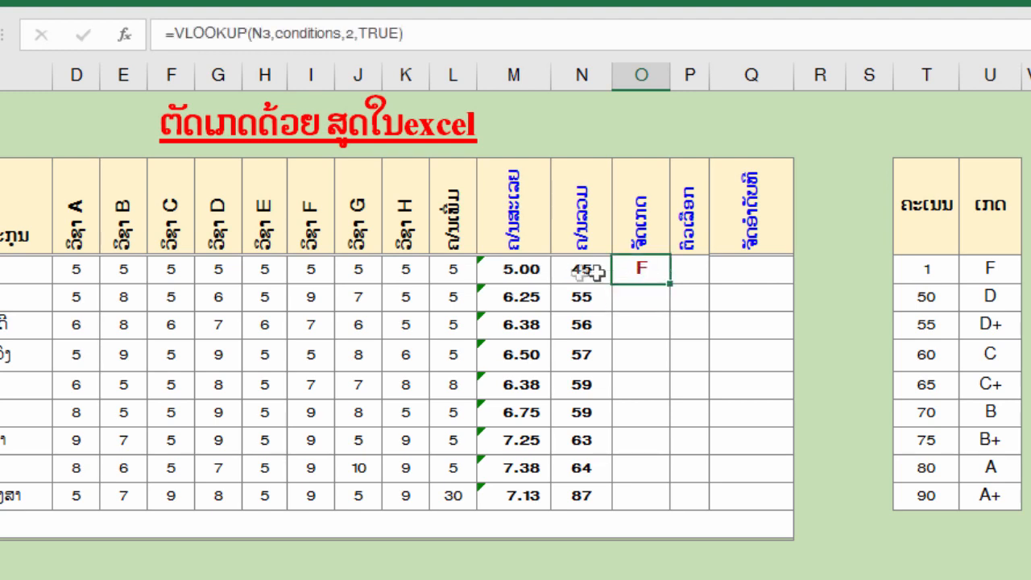
pyautogui.click(925, 268)
pyautogui.click(926, 298)
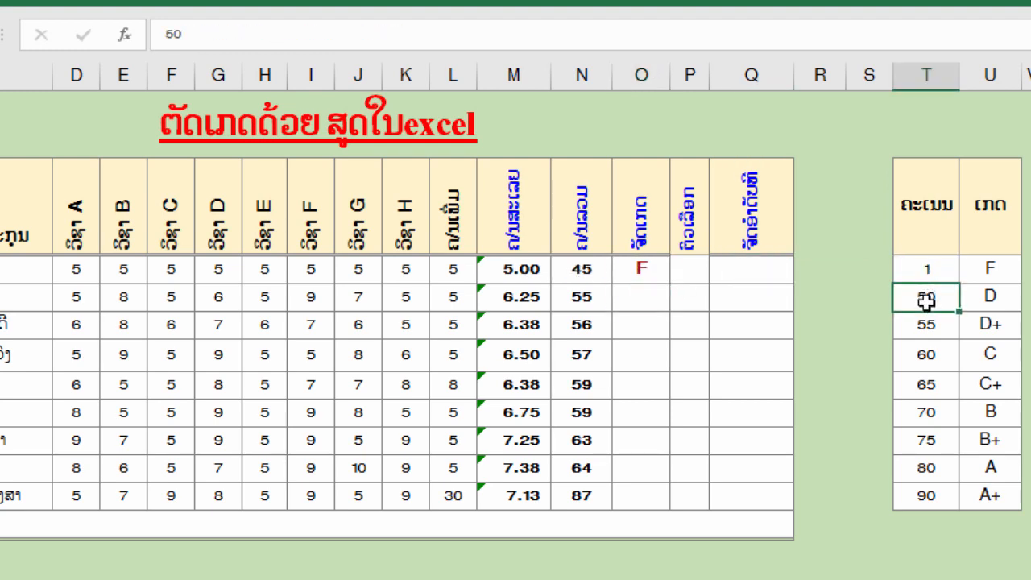
pyautogui.click(930, 270)
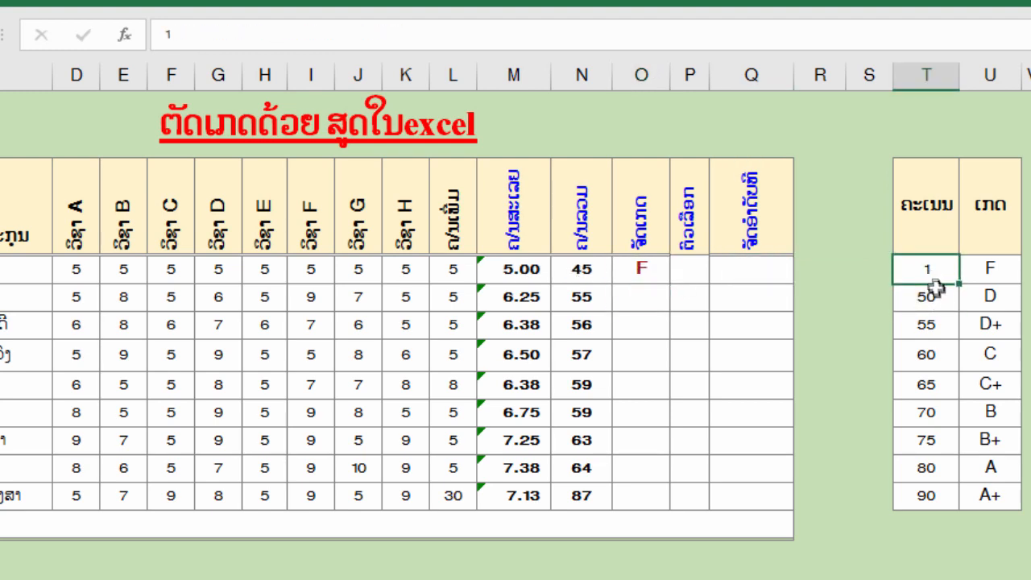
pyautogui.click(635, 266)
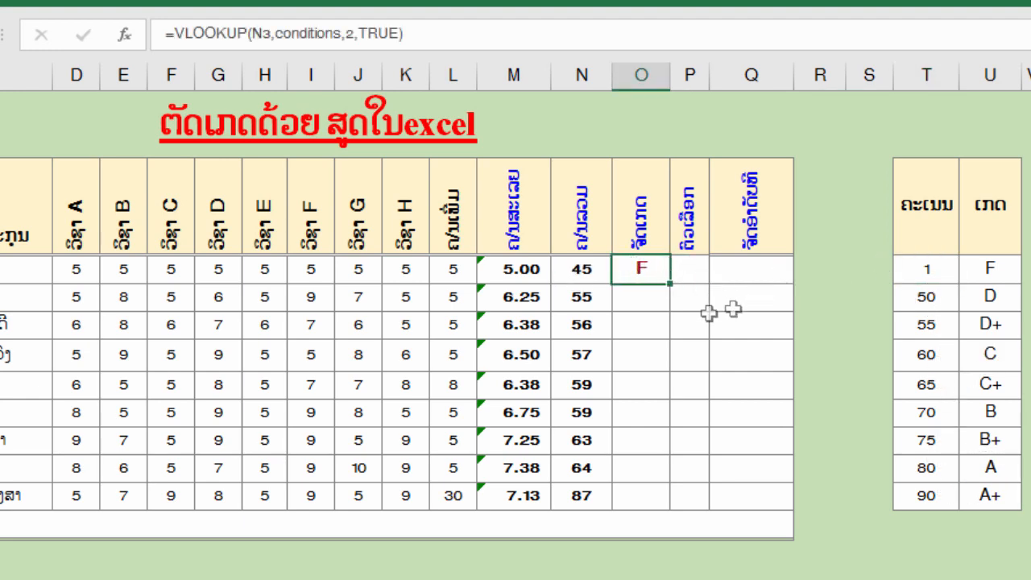
pyautogui.doubleClick(672, 285)
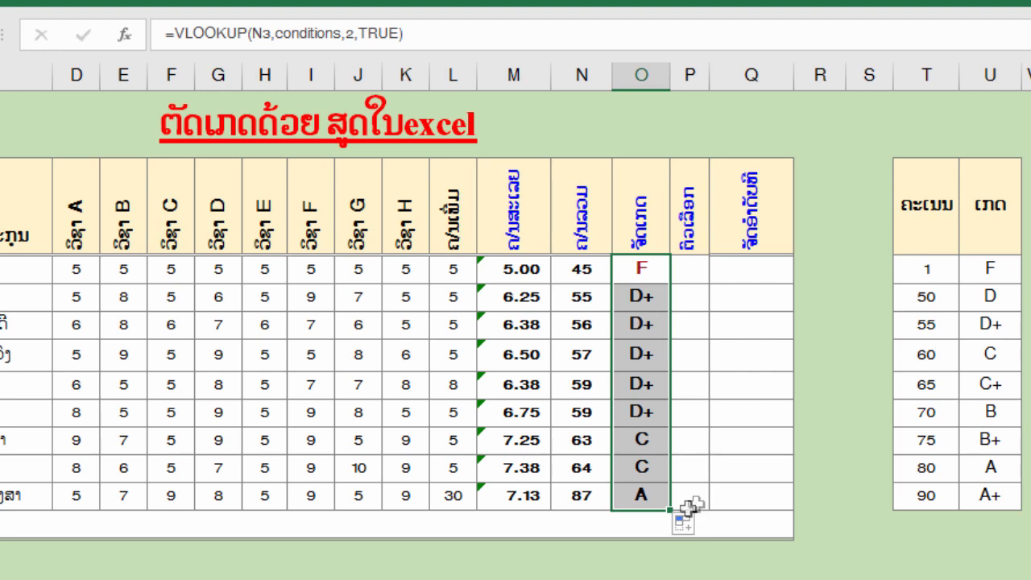
# Check the VLOOKUP formula in O4 and compare the totals and grades in columns N and O with the score thresholds
pyautogui.doubleClick(640, 269)
pyautogui.click(629, 300)
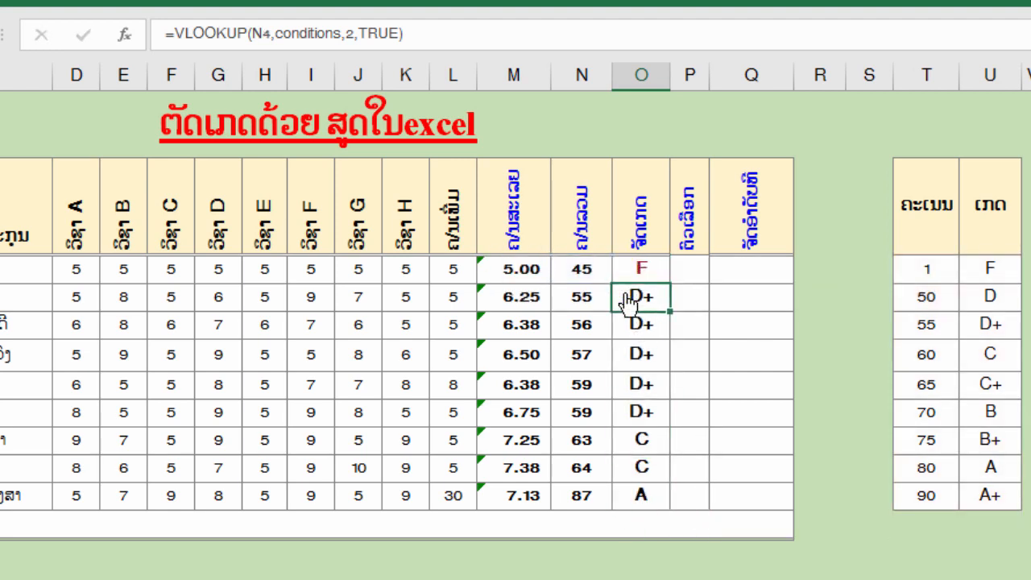
pyautogui.doubleClick(640, 298)
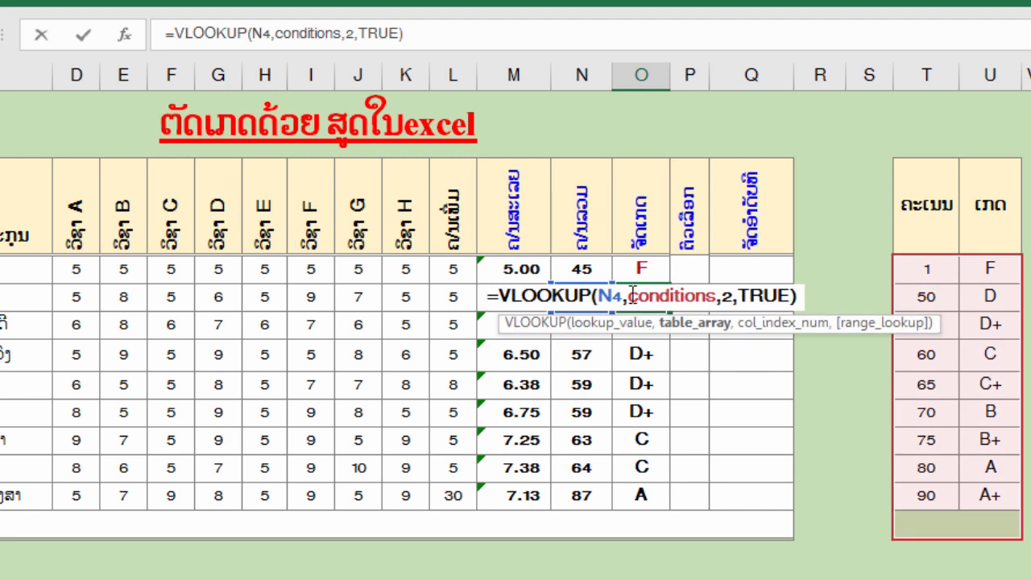
pyautogui.press('Return')
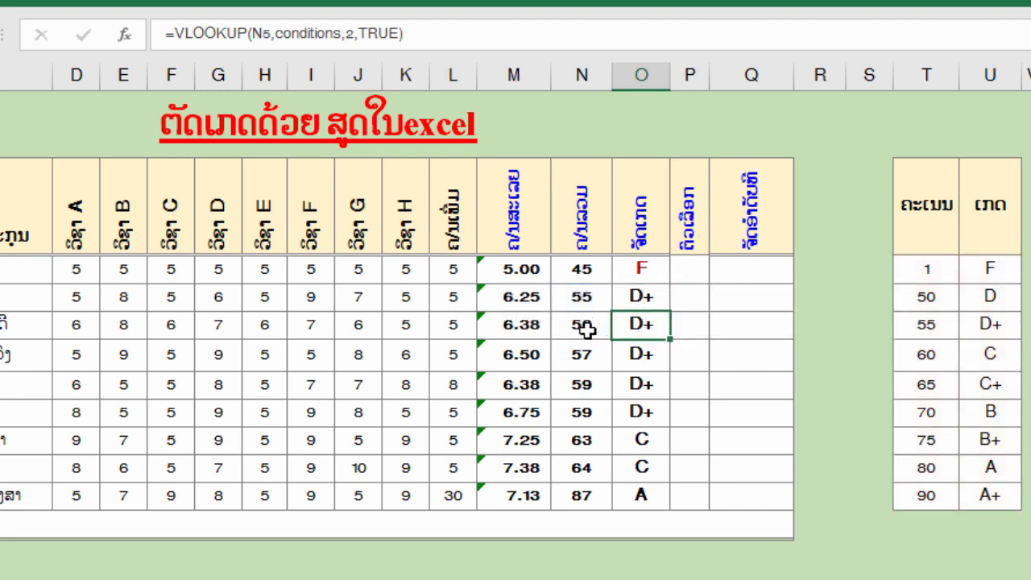
pyautogui.click(926, 326)
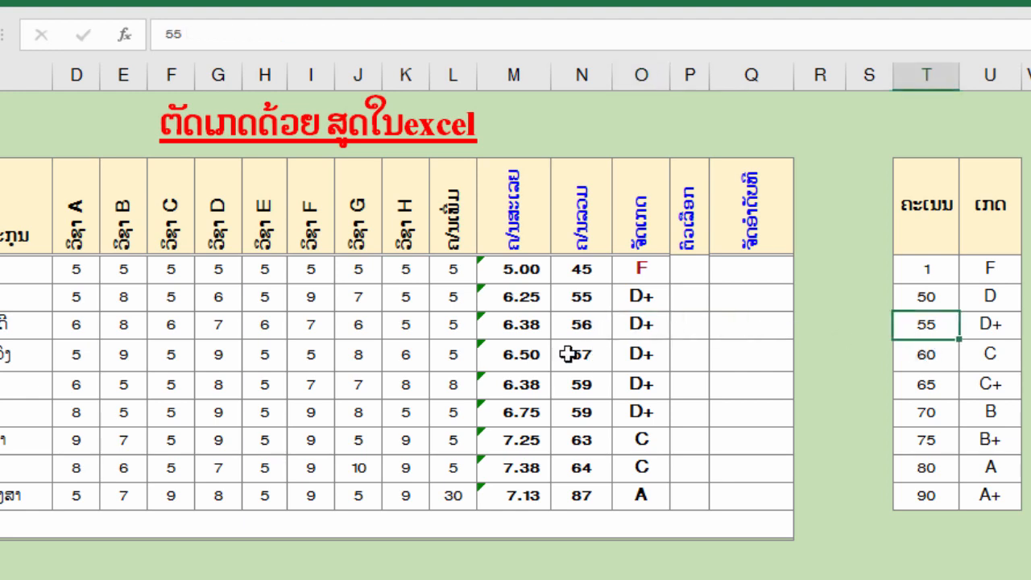
pyautogui.click(582, 448)
pyautogui.click(640, 442)
pyautogui.click(582, 473)
pyautogui.click(652, 463)
pyautogui.click(641, 274)
pyautogui.click(534, 296)
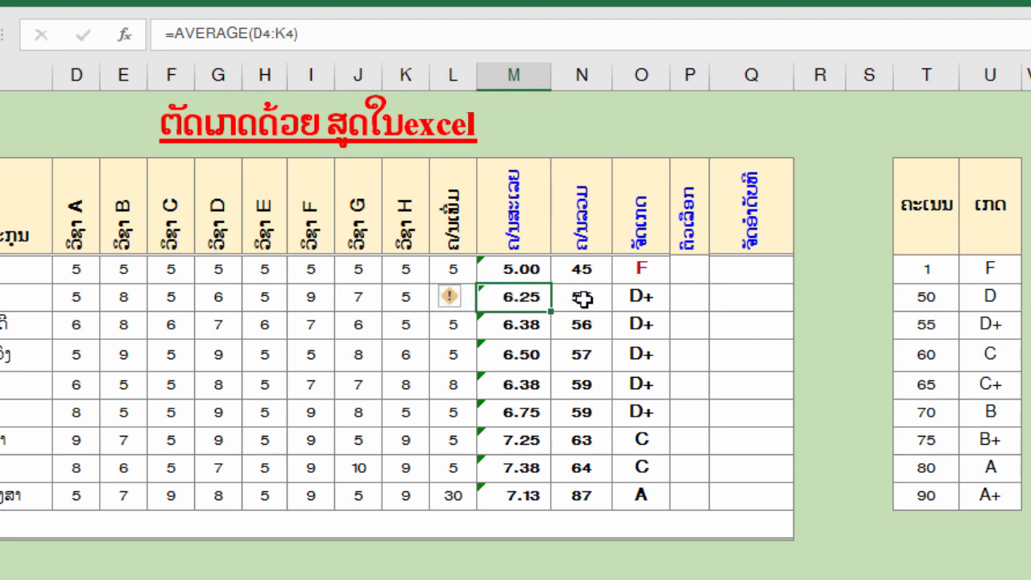
# Set the bonus scores in column L to 10 for L5 and 9 for L6
pyautogui.click(403, 325)
pyautogui.click(457, 320)
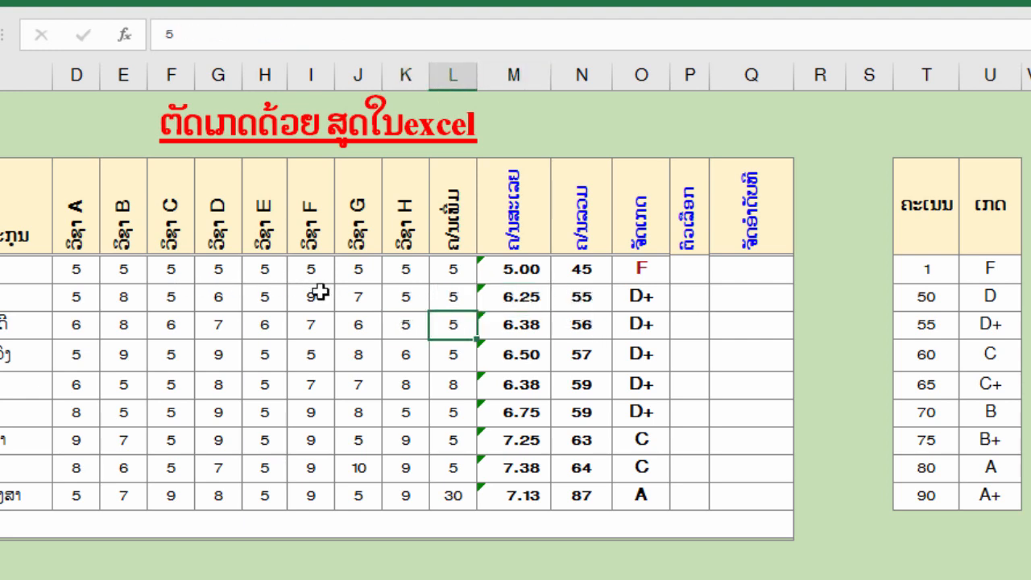
pyautogui.write('10')
pyautogui.press('Return')
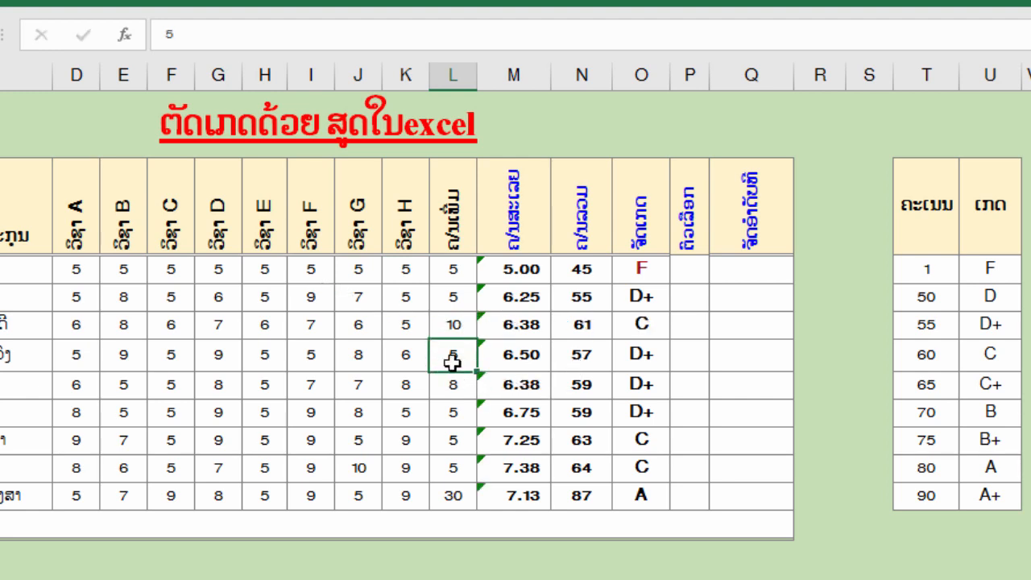
pyautogui.write('9')
pyautogui.press('Return')
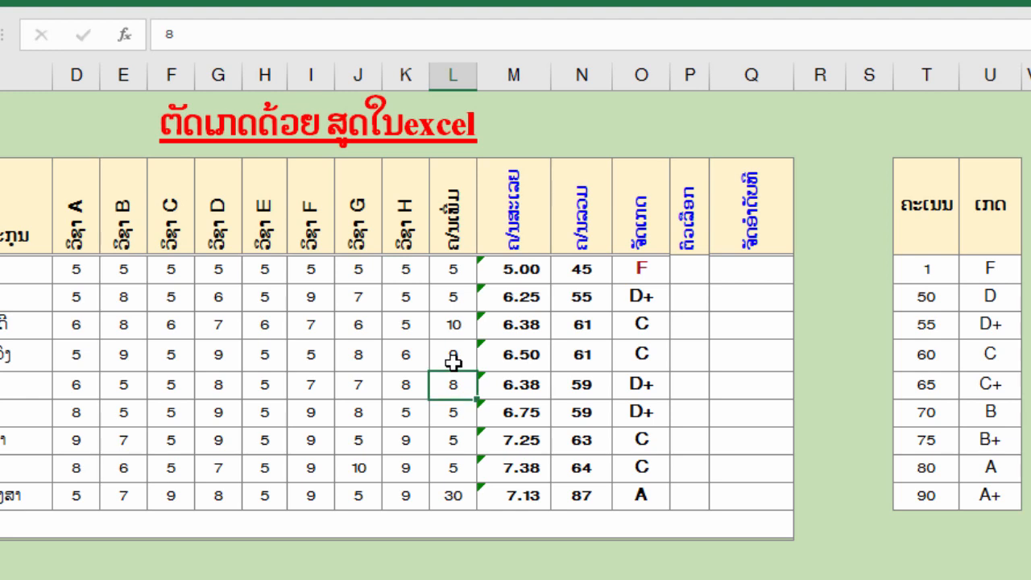
# Set the subject F score in I6 to 9
pyautogui.click(454, 360)
pyautogui.moveTo(340, 357); pyautogui.dragTo(303, 346)
pyautogui.click(307, 346)
pyautogui.write('9')
pyautogui.press('Return')
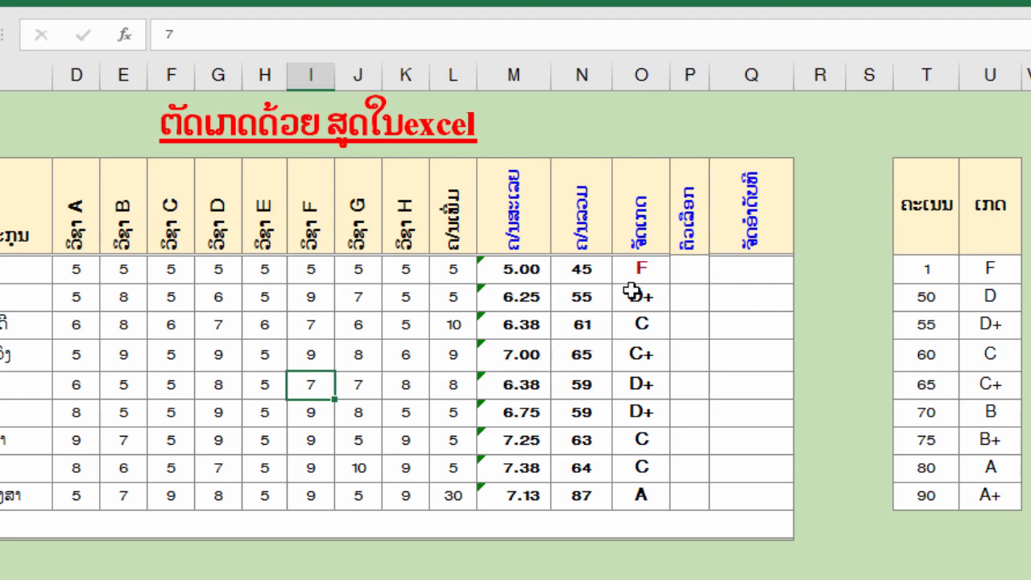
# Set the bonus score in L7 and the subject G score in J7 to 10
pyautogui.click(446, 383)
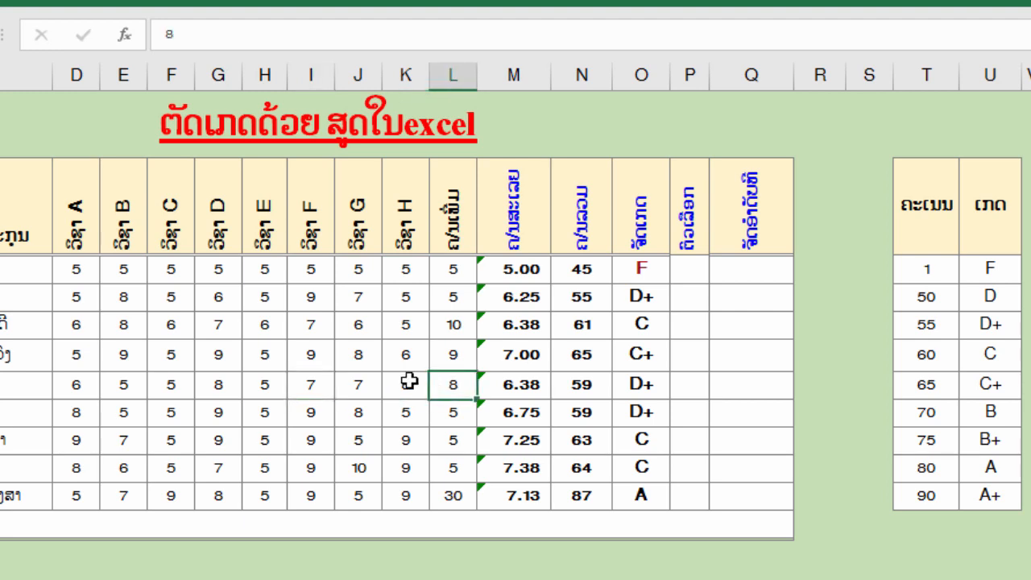
pyautogui.write('10')
pyautogui.press('Return')
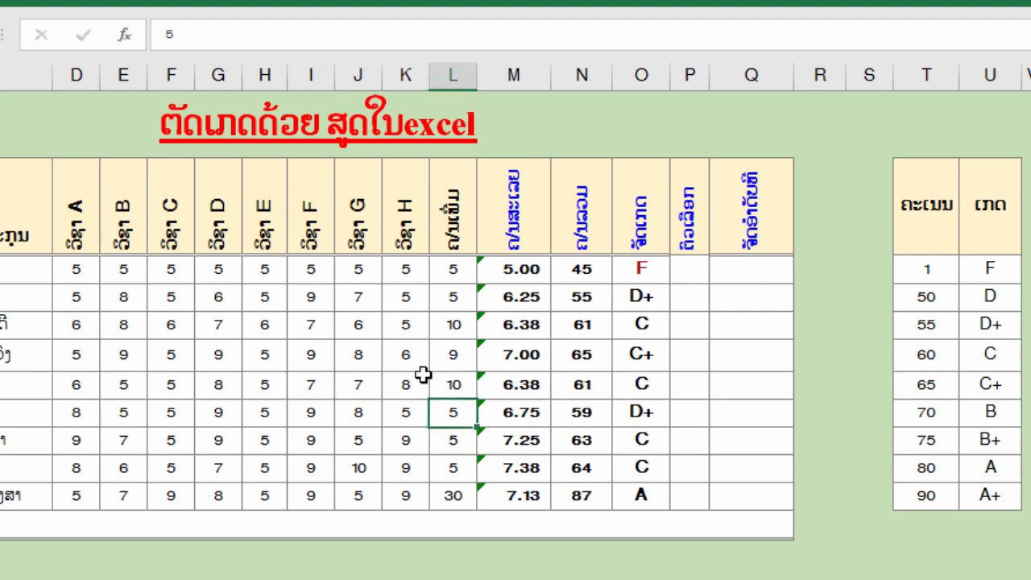
pyautogui.click(356, 383)
pyautogui.press('Return')
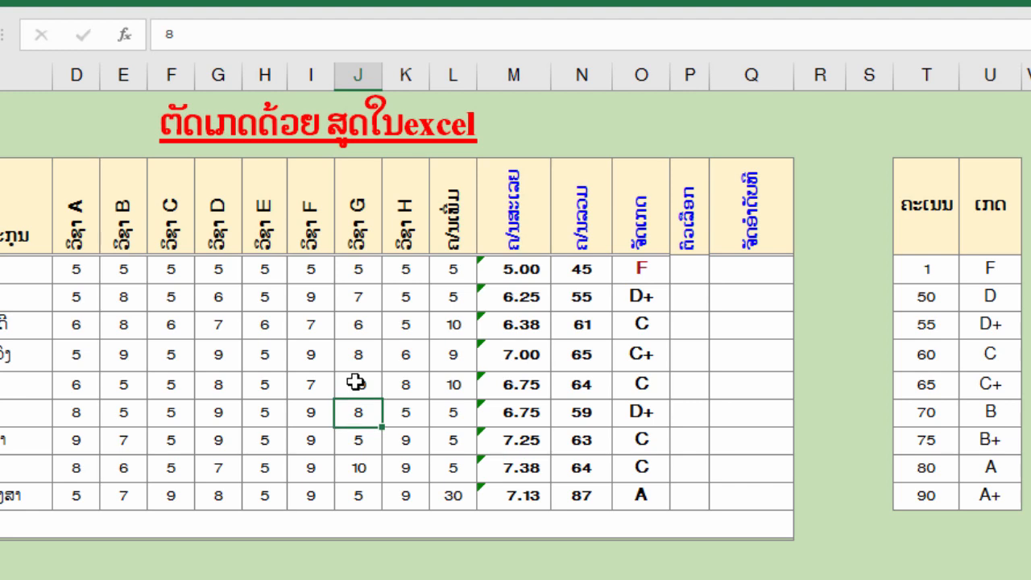
# Set the subject D score in G7 and the subject B score in E7 to 10
pyautogui.click(208, 385)
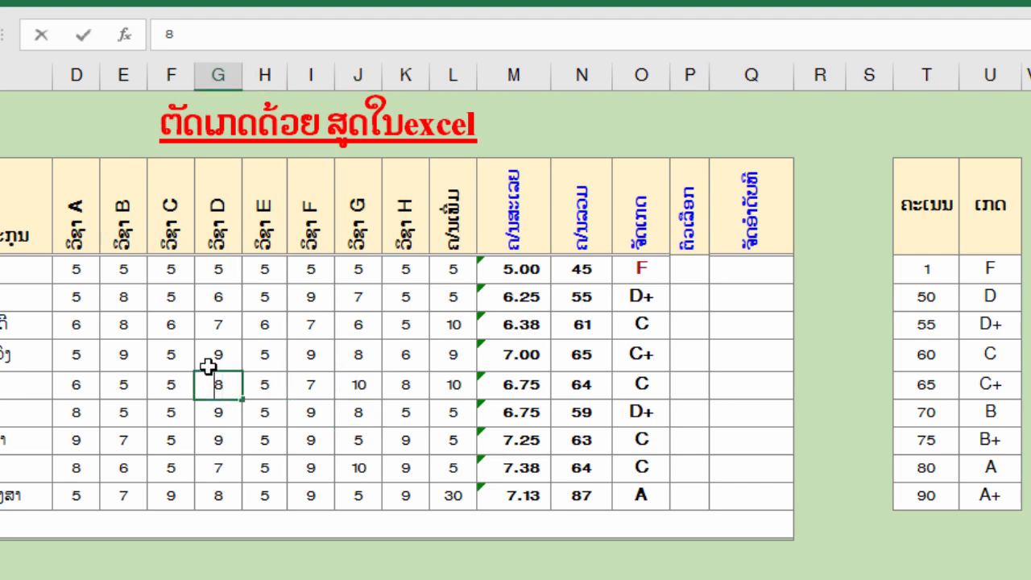
pyautogui.write('10')
pyautogui.press('Return')
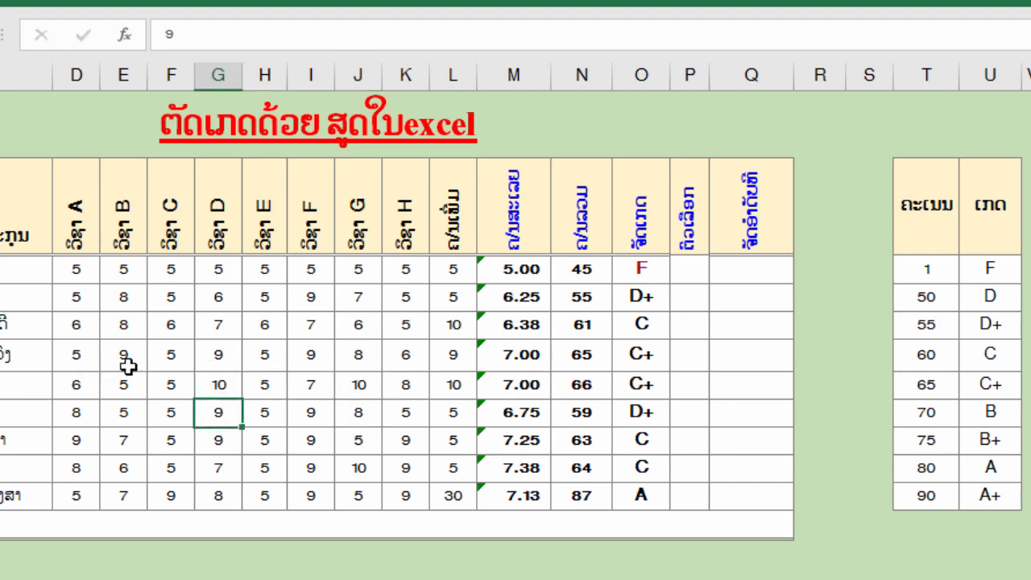
pyautogui.click(134, 387)
pyautogui.write('10')
pyautogui.press('Return')
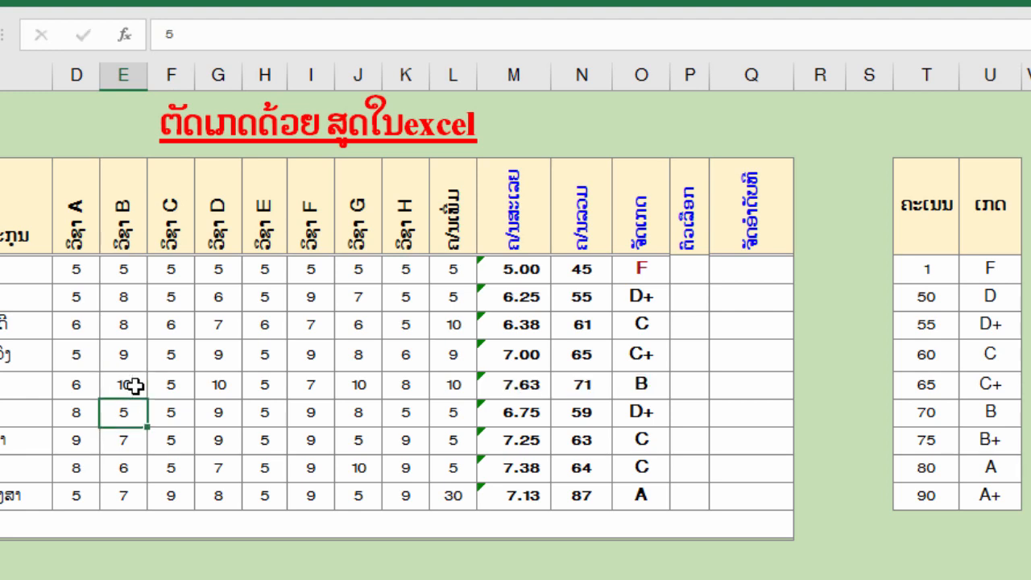
# Set the subject E score in H8 and the subject G score in J8 to 10
pyautogui.click(632, 412)
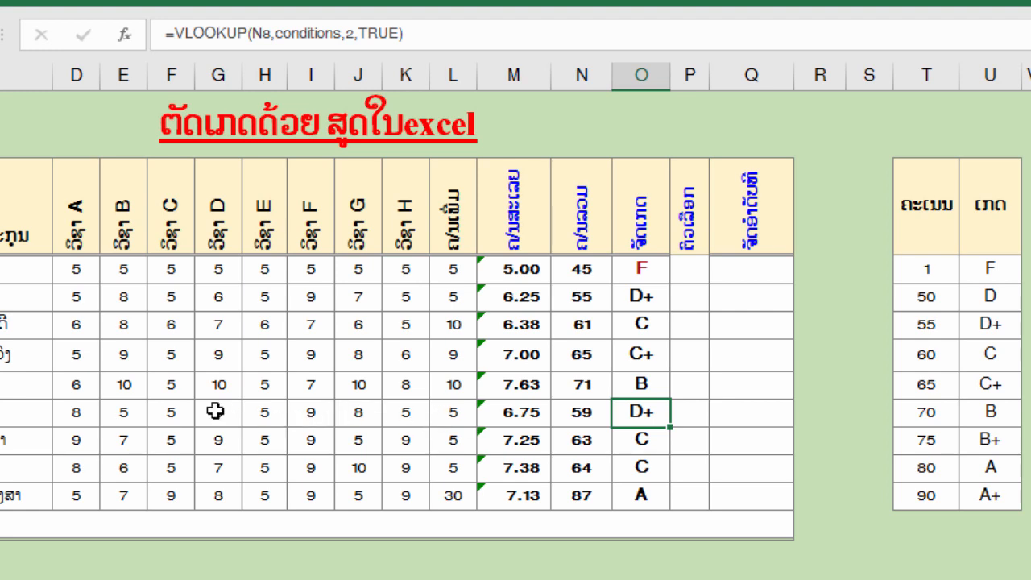
pyautogui.click(268, 414)
pyautogui.write('10')
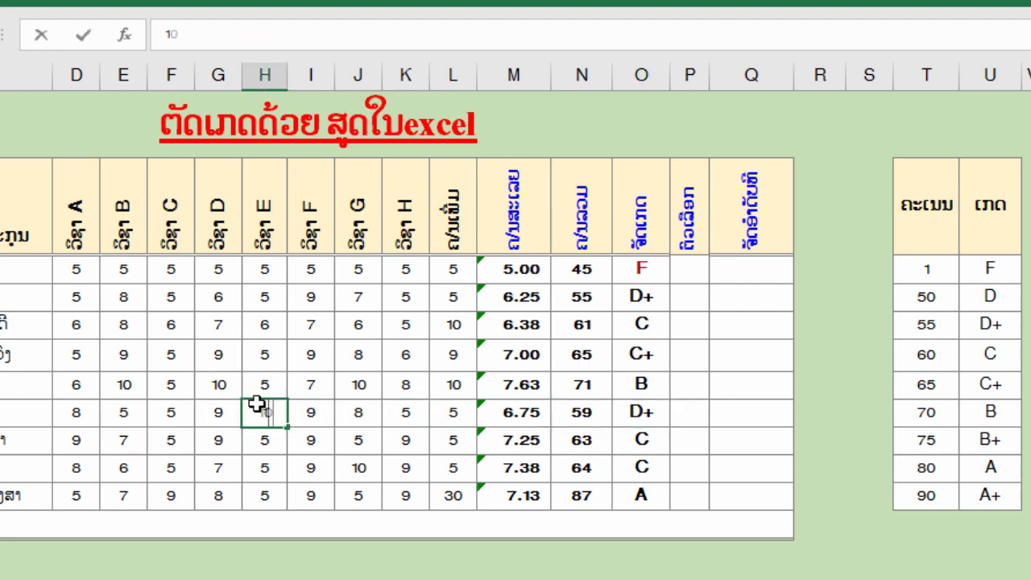
pyautogui.click(357, 415)
pyautogui.write('10')
pyautogui.press('Return')
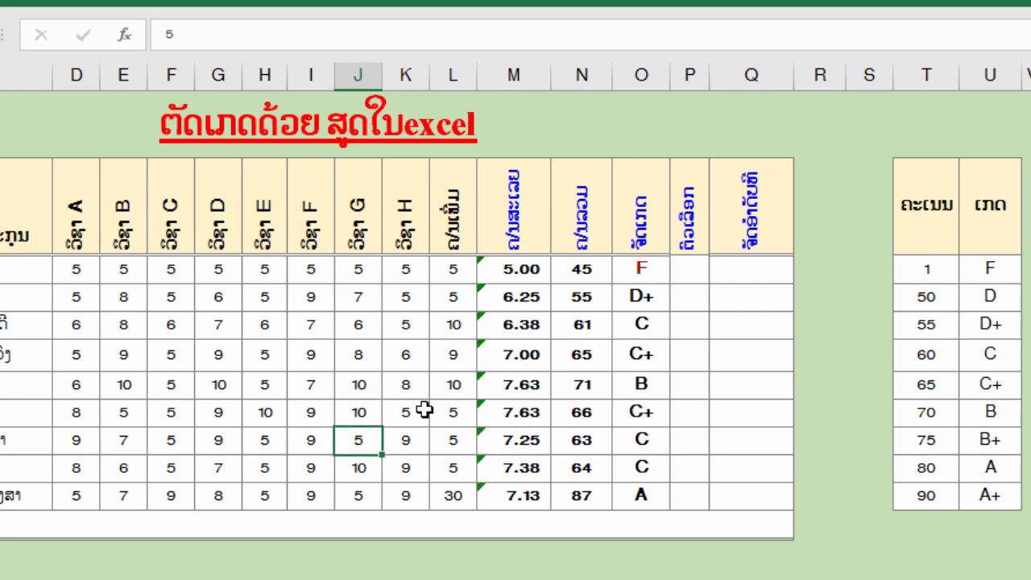
# Set the subject H score in K8 and the bonus score in L8 to 10
pyautogui.click(407, 415)
pyautogui.write('10')
pyautogui.press('Return')
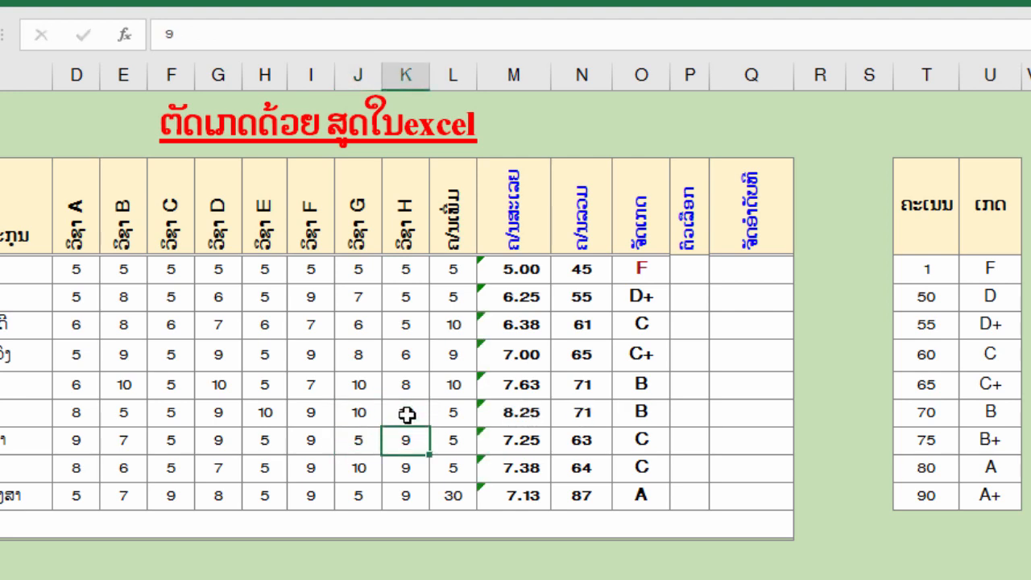
pyautogui.click(448, 410)
pyautogui.write('10')
pyautogui.press('Return')
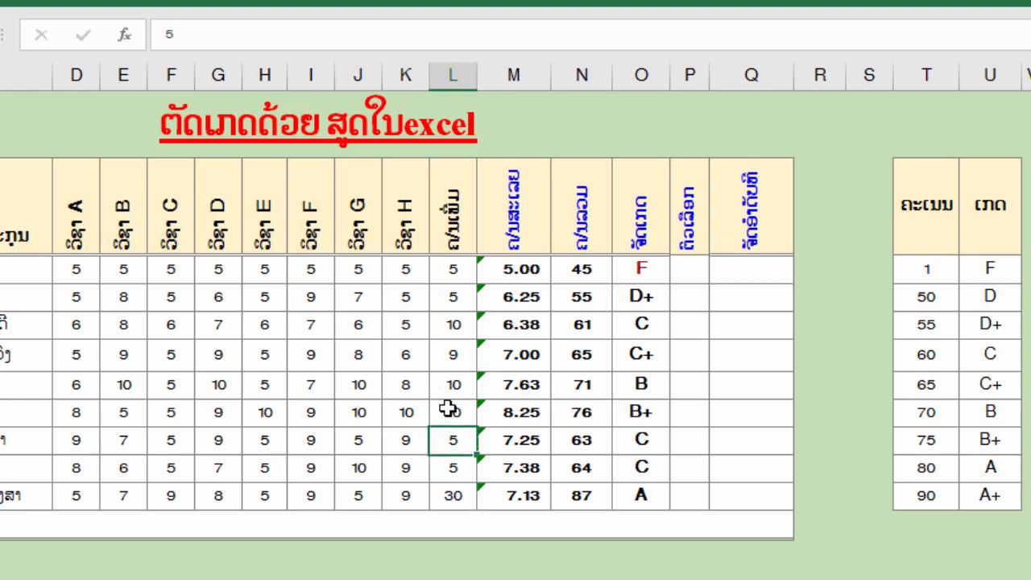
# Set the bonus score in L10 to 20 and the subject D score in G10 to 10
pyautogui.click(627, 443)
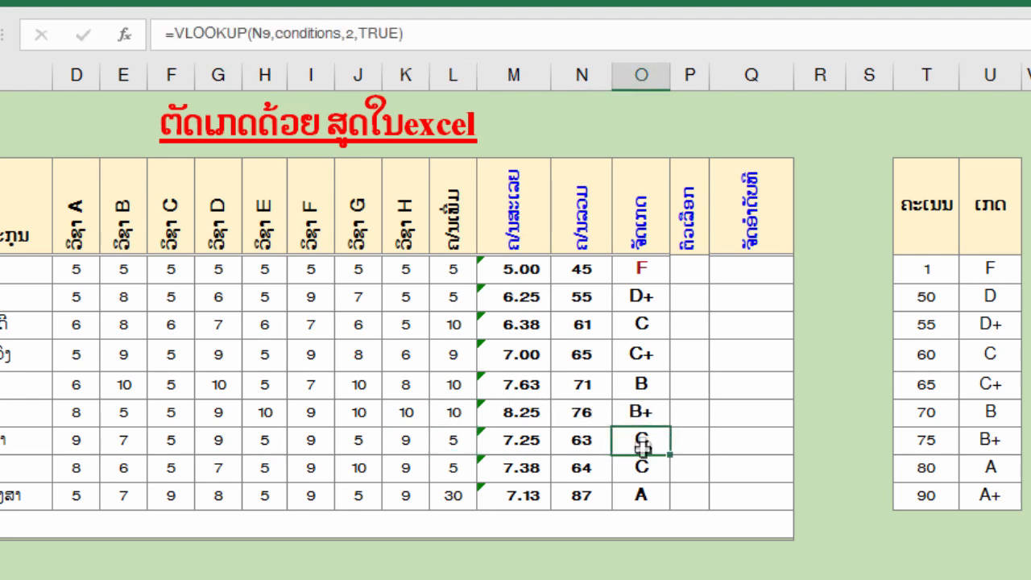
pyautogui.click(626, 475)
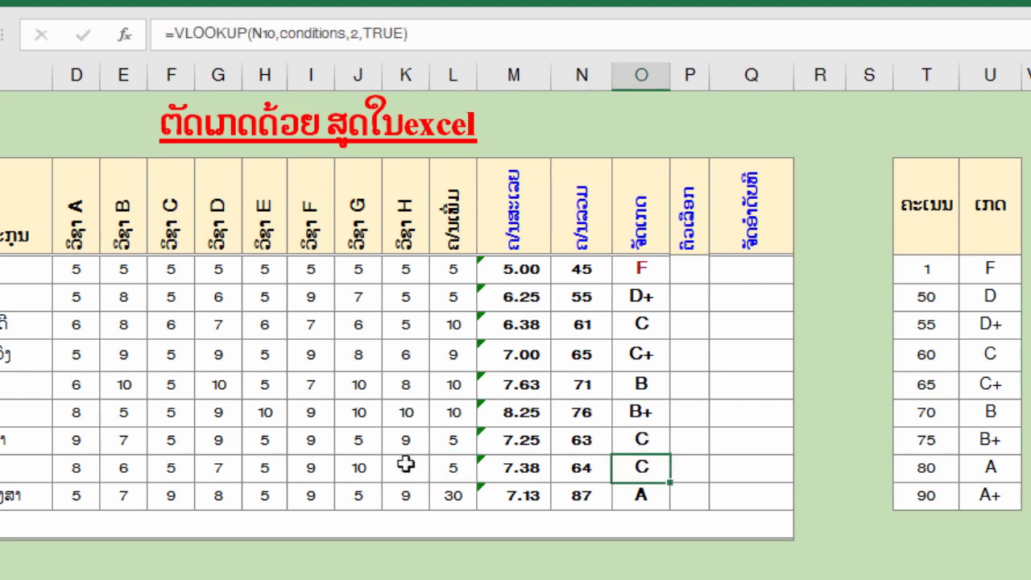
pyautogui.click(448, 464)
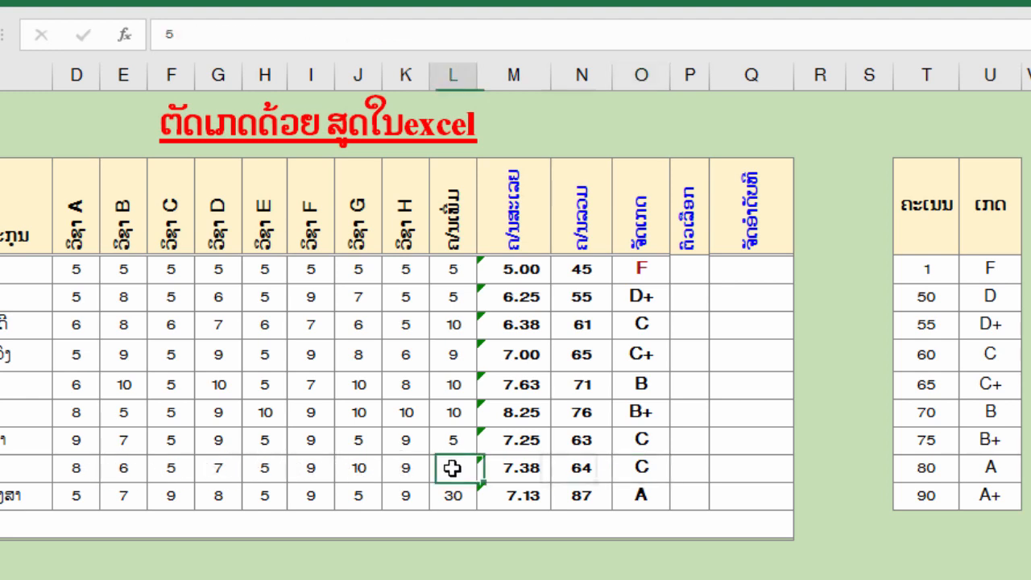
pyautogui.press('Return')
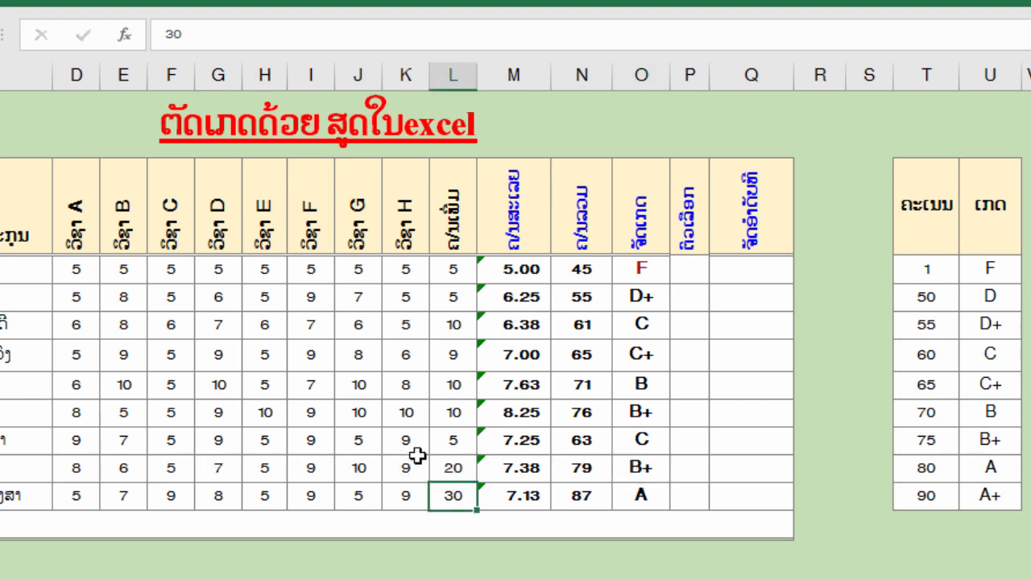
pyautogui.click(224, 468)
pyautogui.write('10')
pyautogui.press('Return')
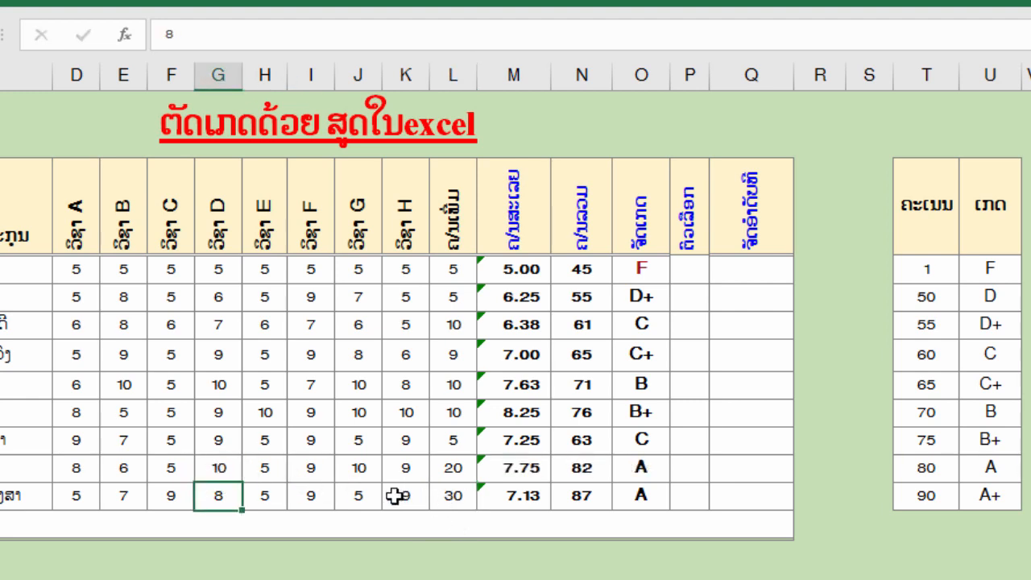
# Set the subject E score in H11 and the subject G score in J11 to 10
pyautogui.click(268, 495)
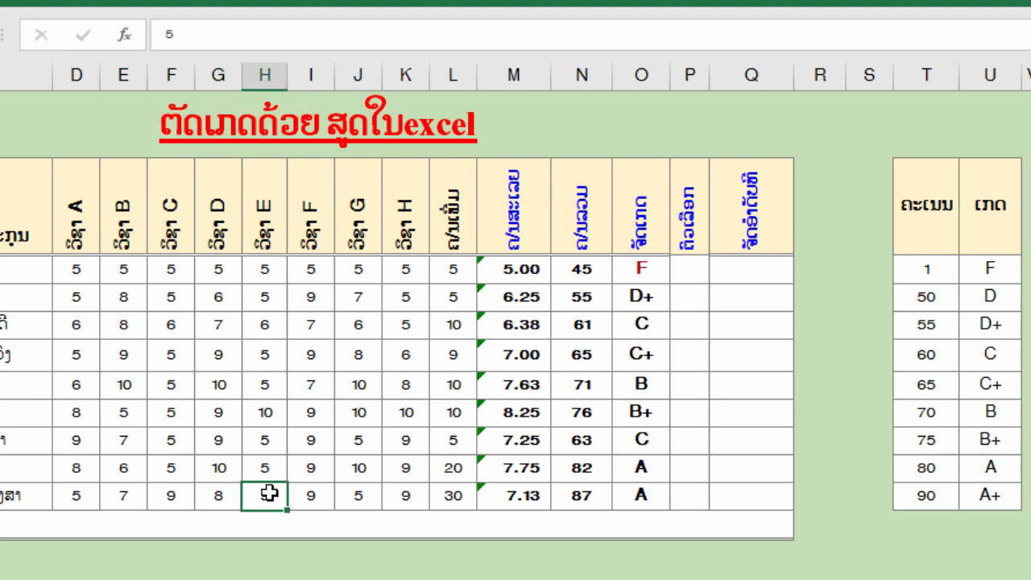
pyautogui.write('10')
pyautogui.click(361, 497)
pyautogui.press('Return')
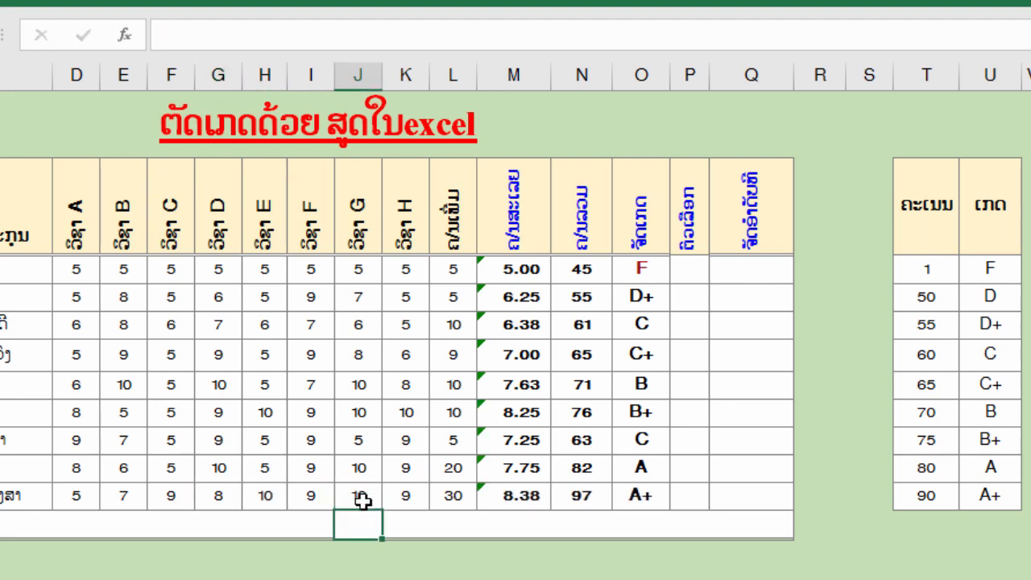
# Review the total formula in N11, the grade formulas in O11 and O3, the Q2 ranking heading and the reference selection formula
pyautogui.click(739, 470)
pyautogui.click(580, 497)
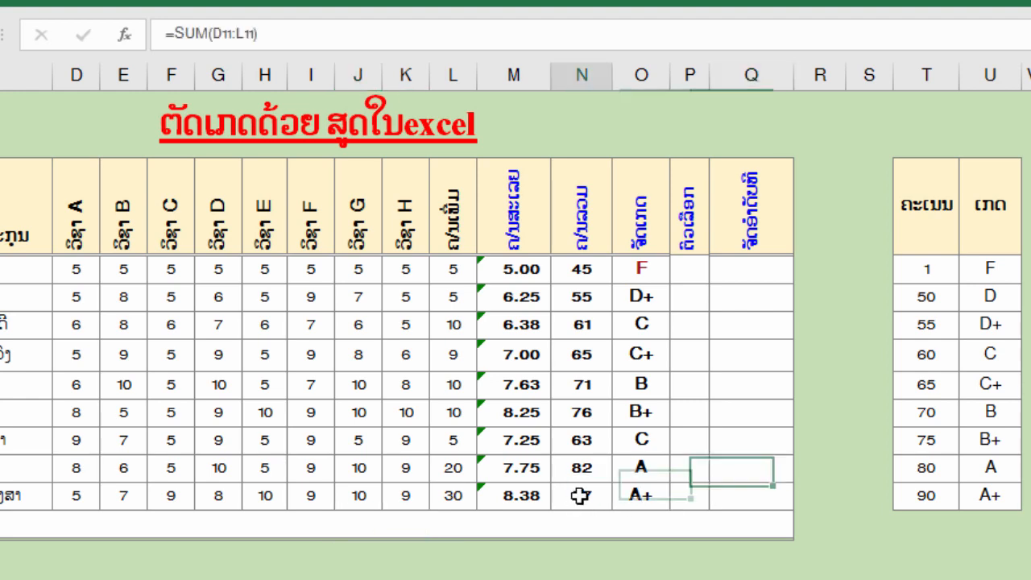
pyautogui.click(640, 494)
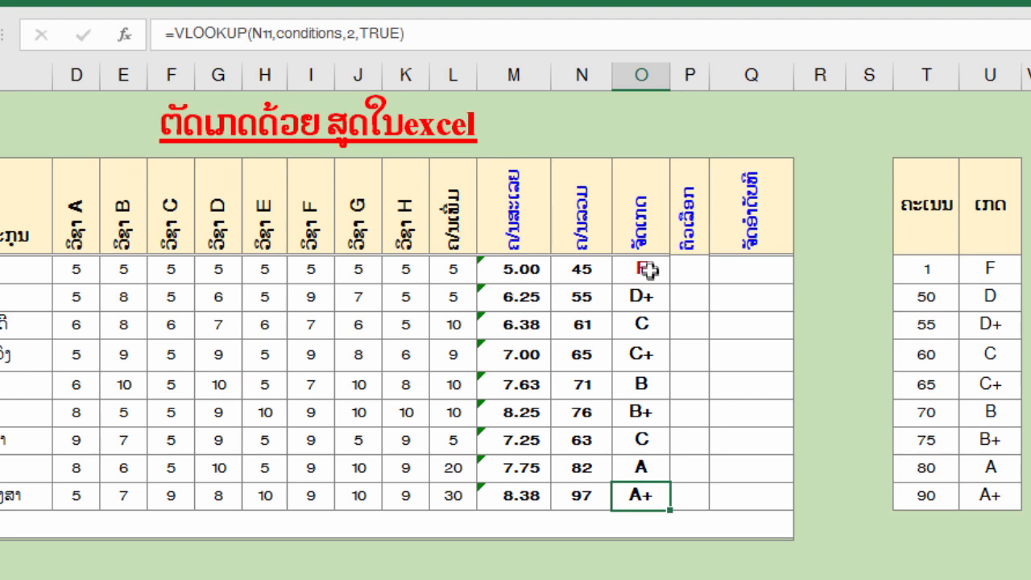
pyautogui.click(735, 383)
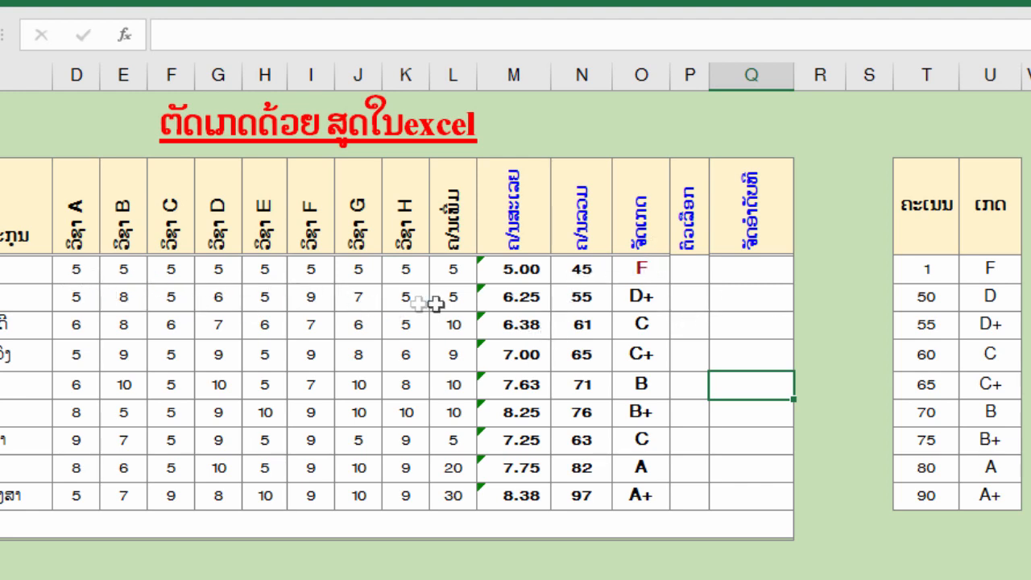
pyautogui.click(639, 273)
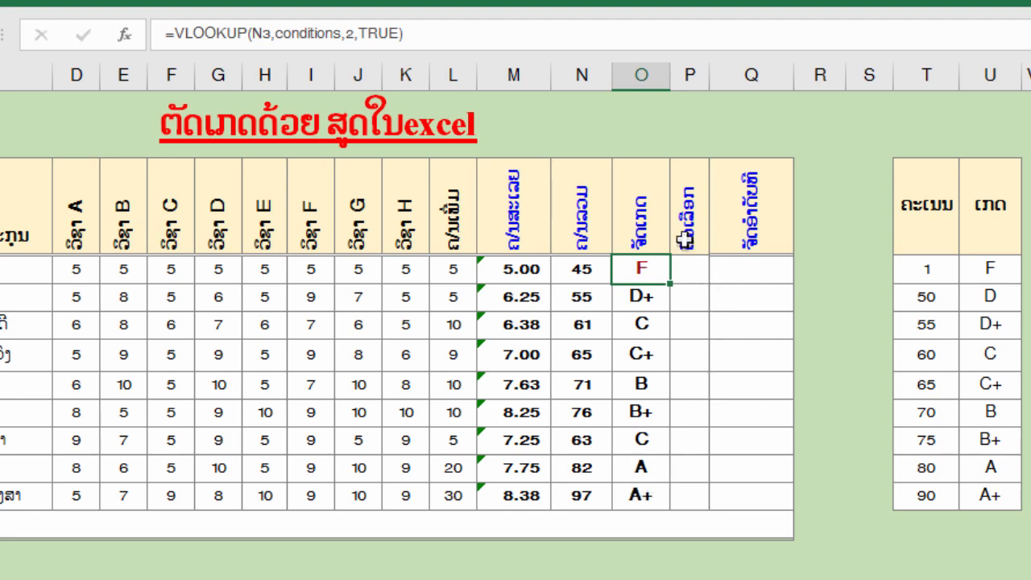
pyautogui.click(752, 210)
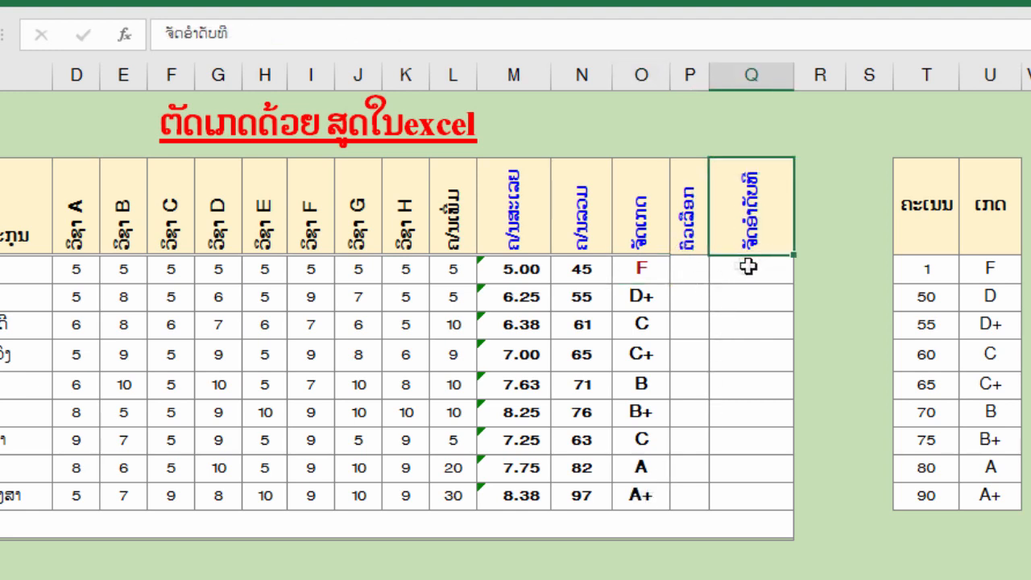
pyautogui.click(1030, 297)
pyautogui.click(1030, 325)
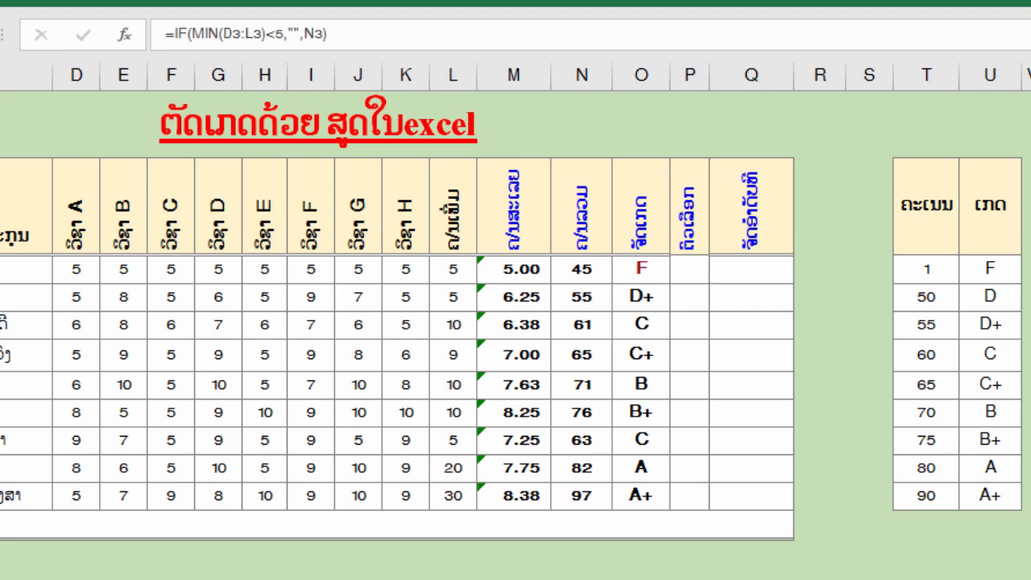
# Begin an IF formula in P3, the first cell of the selection column
pyautogui.click(679, 269)
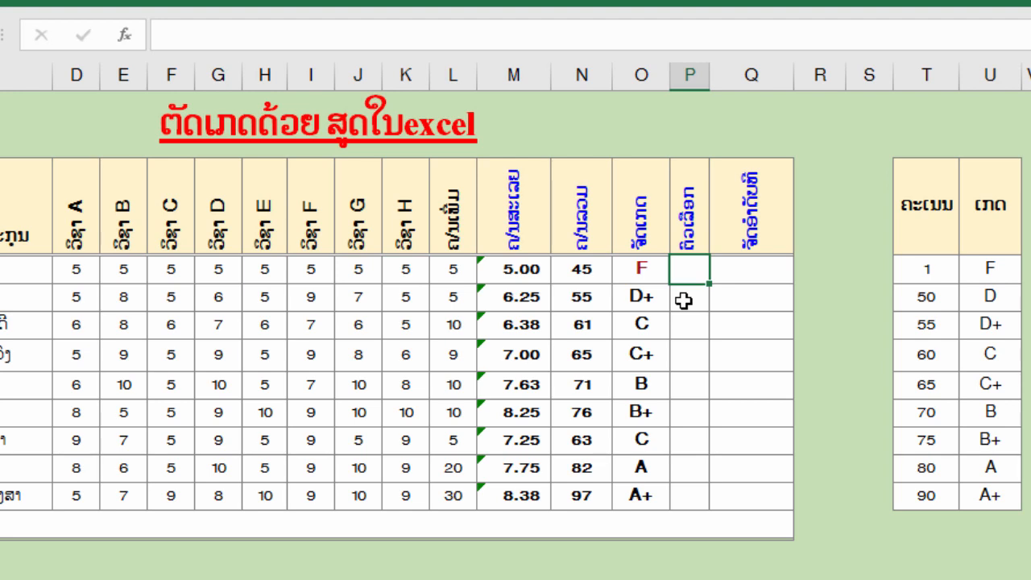
pyautogui.write('f')
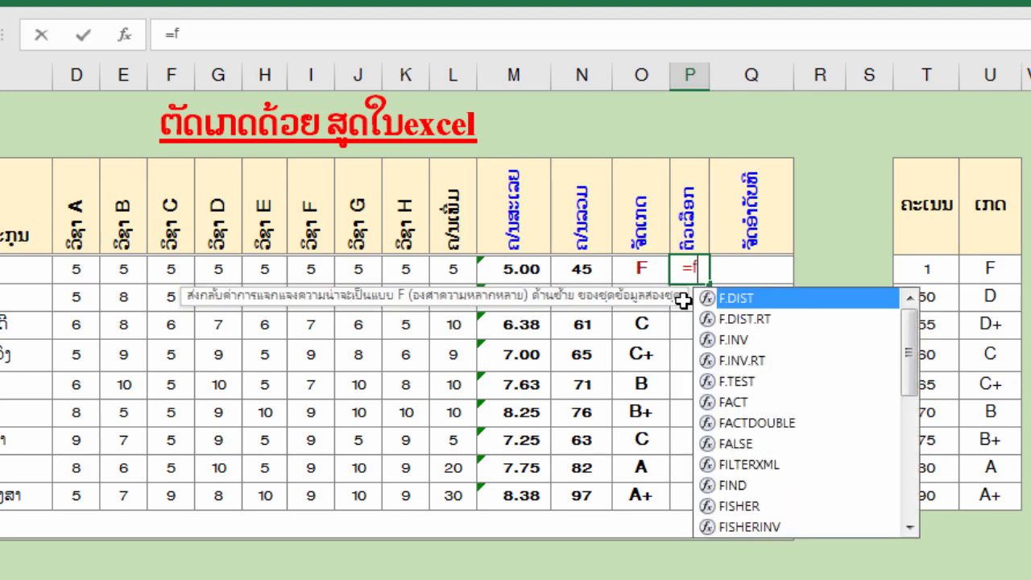
pyautogui.write('i')
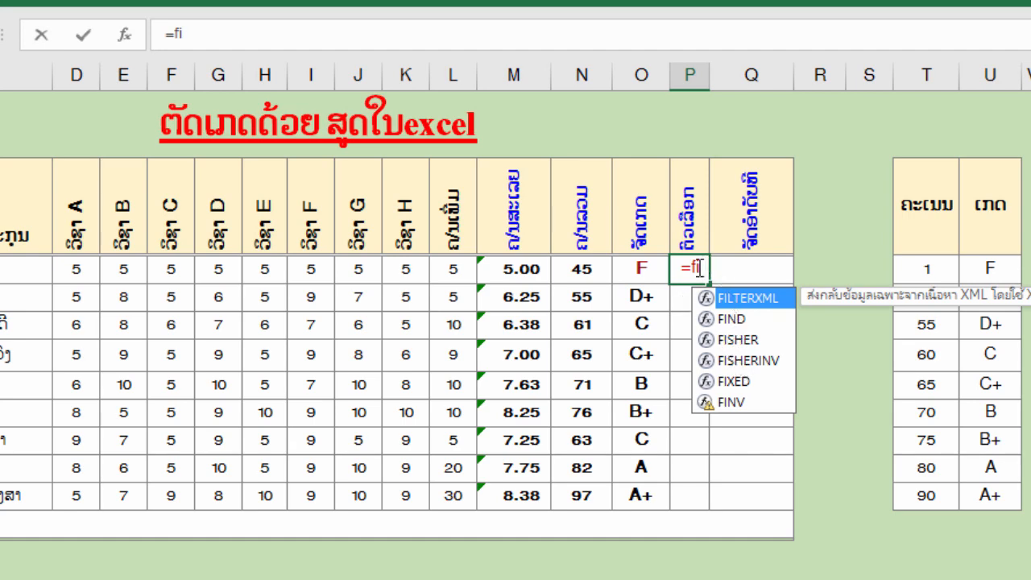
pyautogui.press('BackSpace')
pyautogui.press('BackSpace')
pyautogui.write('if')
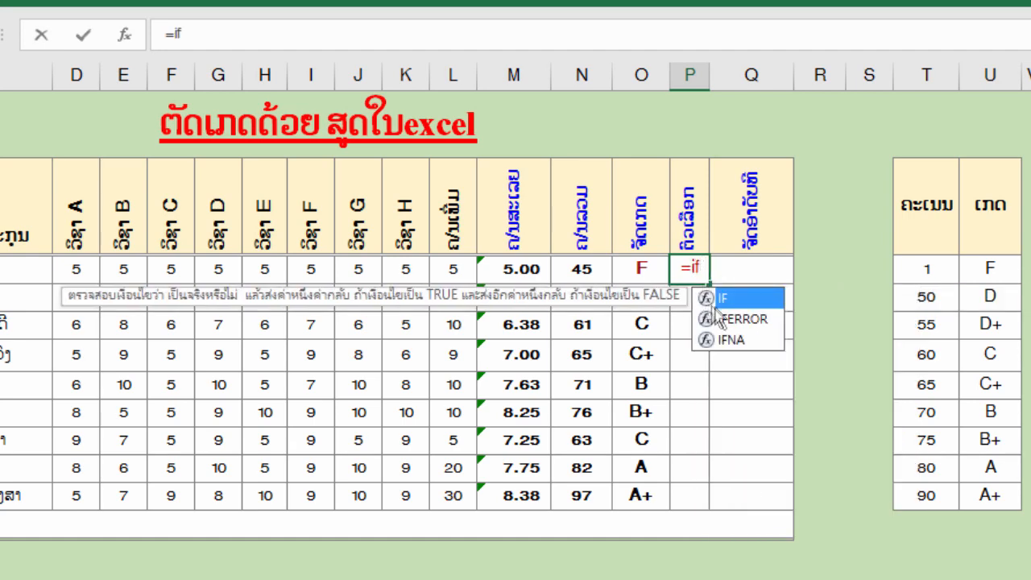
pyautogui.doubleClick(734, 300)
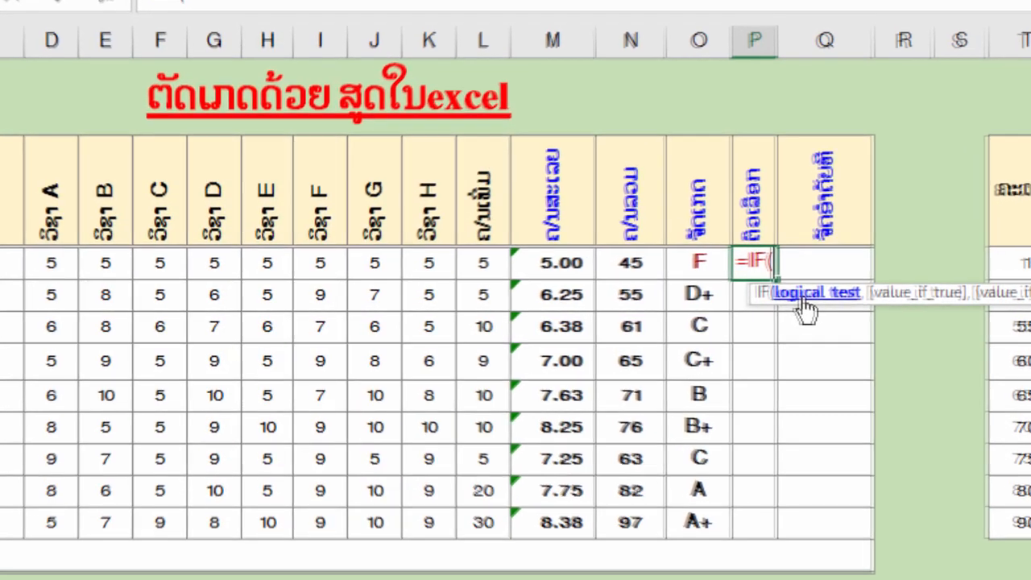
# Enter MIN(D3:L3)<5 as the logical test of the IF formula in P3
pyautogui.write('min')
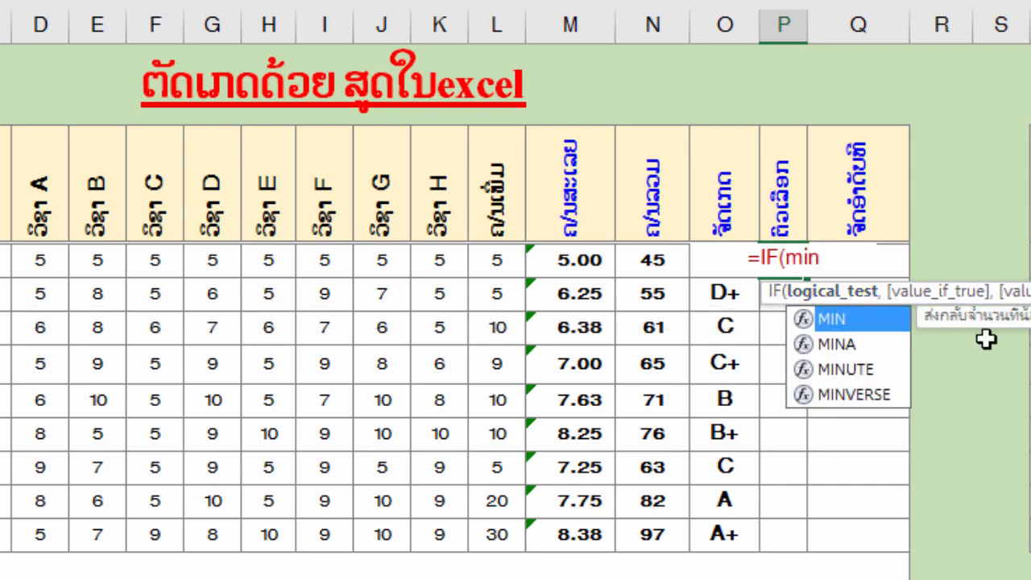
pyautogui.doubleClick(884, 321)
pyautogui.moveTo(40, 267); pyautogui.dragTo(493, 265)
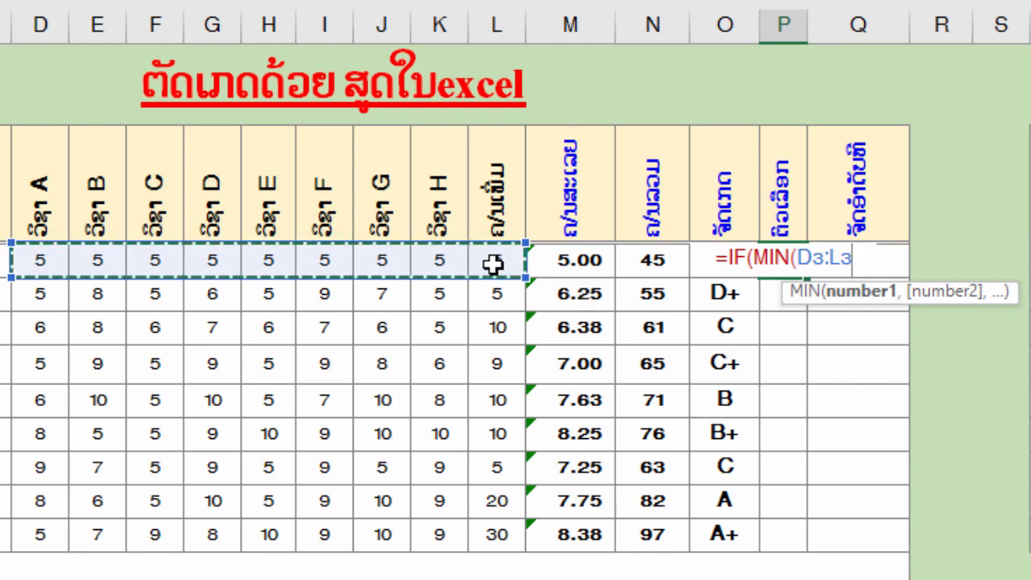
pyautogui.write(')')
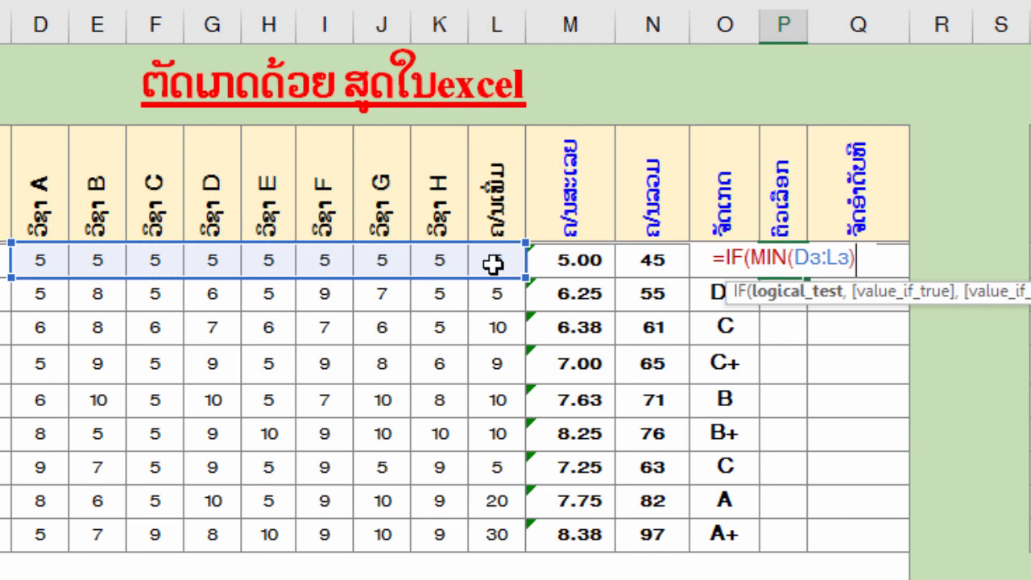
pyautogui.write('<')
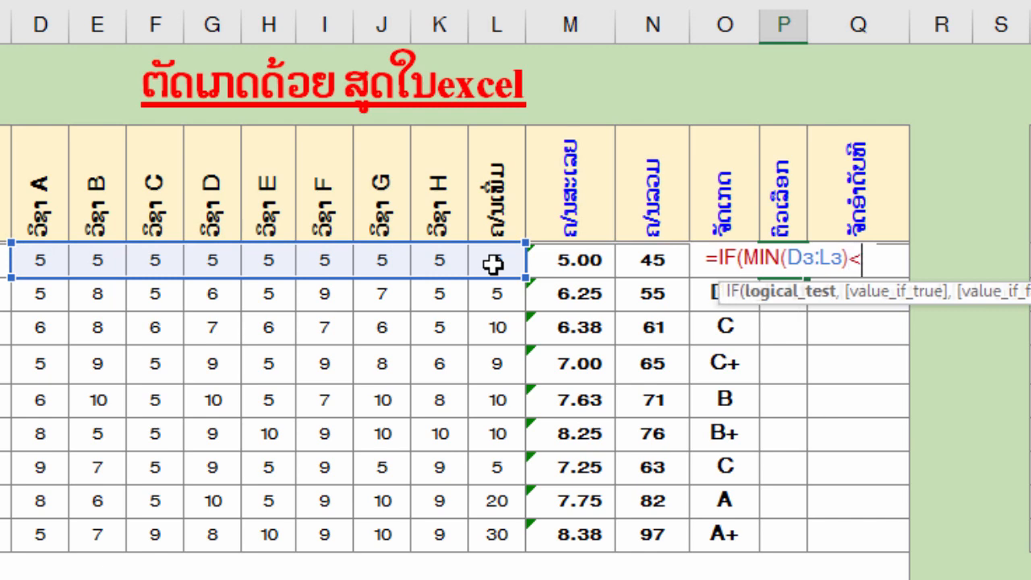
pyautogui.write('5')
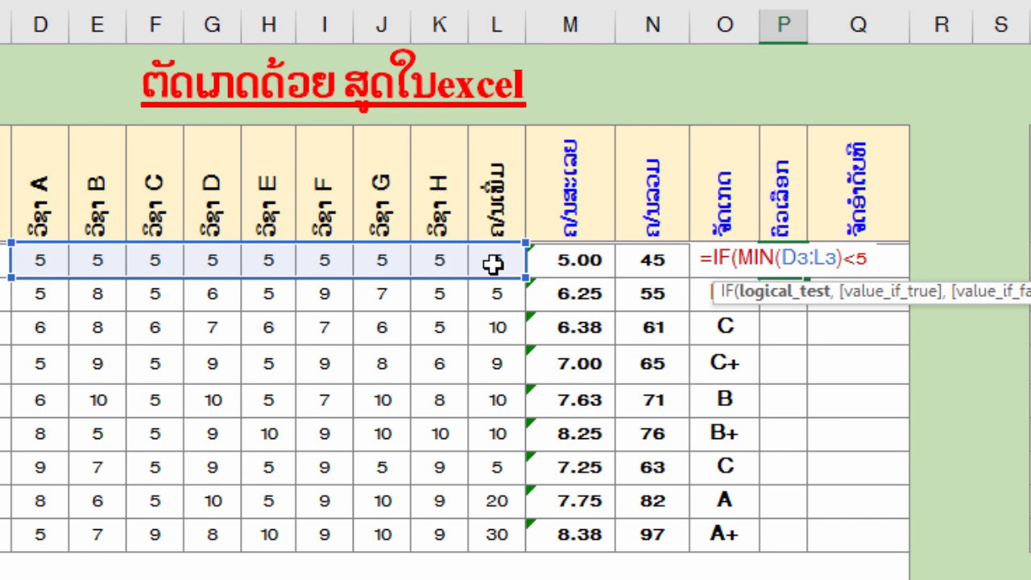
# Complete the P3 formula with ""<N3 after the logical test and enter it
pyautogui.write(',')
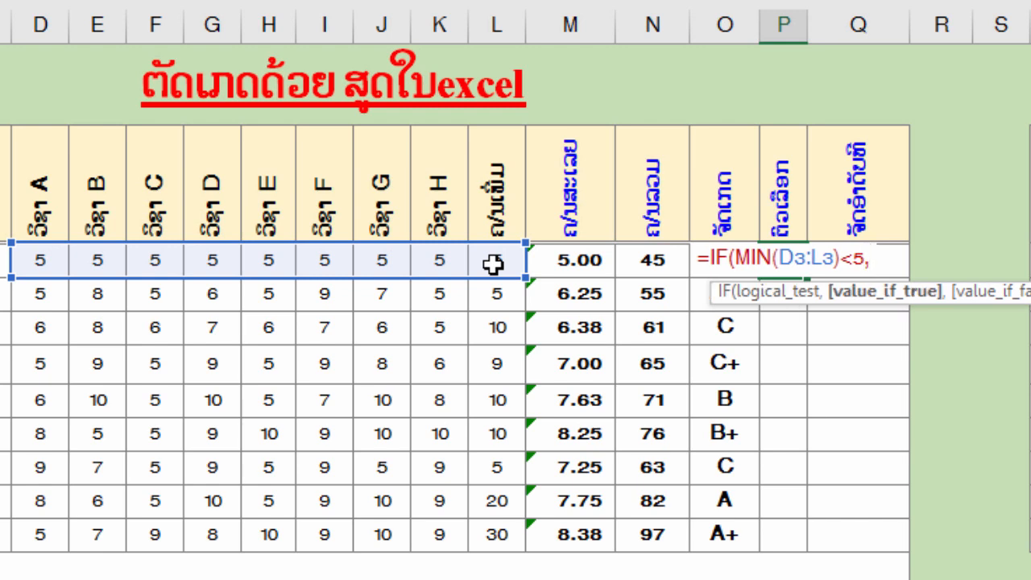
pyautogui.write('""')
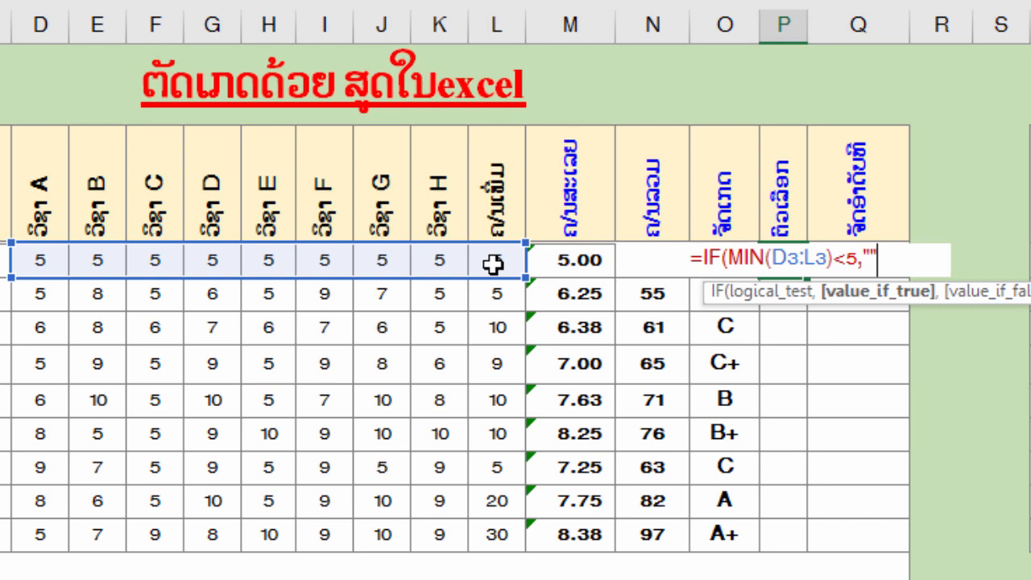
pyautogui.write('<')
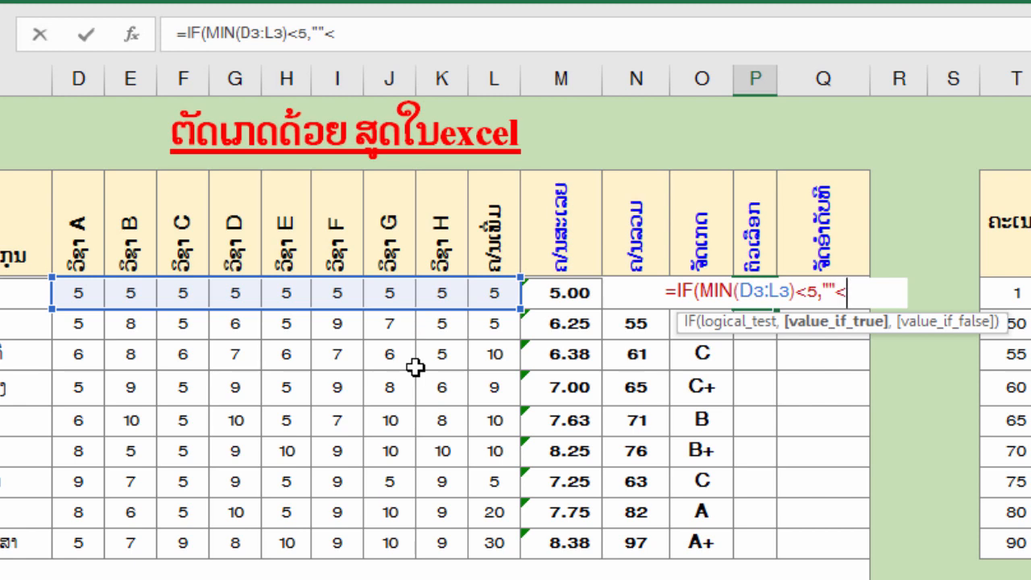
pyautogui.write('n3')
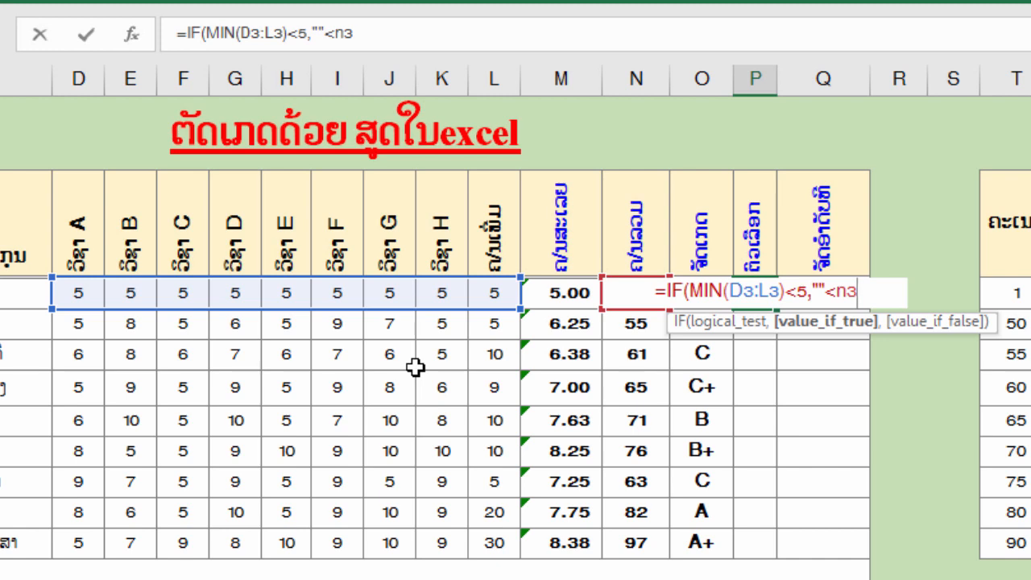
pyautogui.write(')')
pyautogui.press('Return')
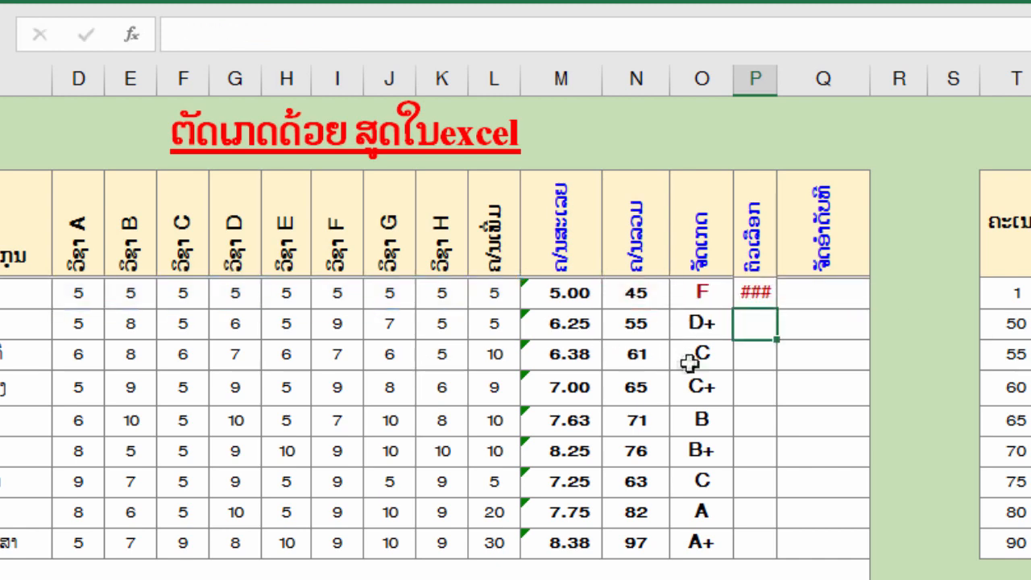
# Correct the selection formula in P3 to =IF(MIN(D3:L3)<5,"",N3)
pyautogui.doubleClick(751, 293)
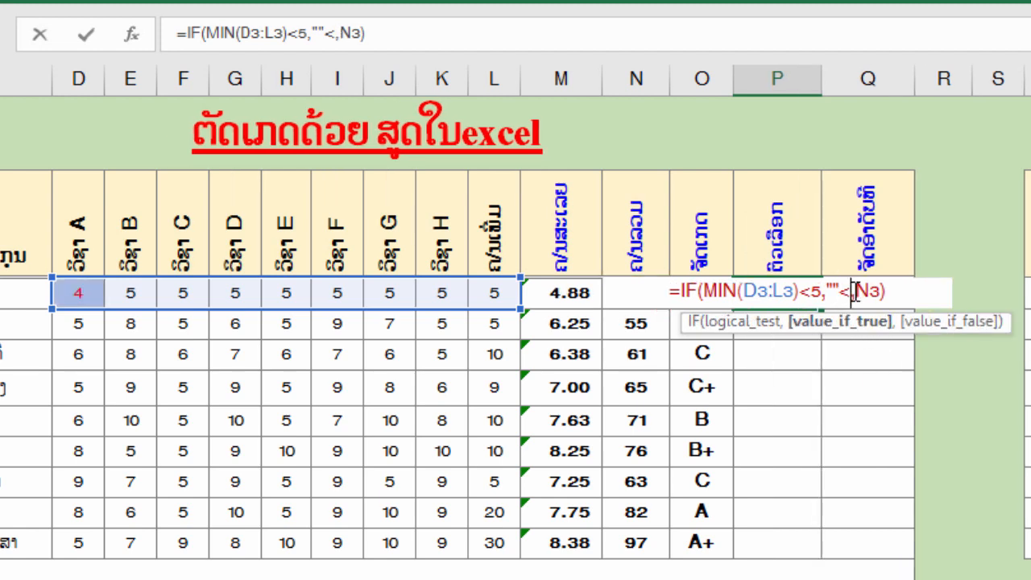
pyautogui.press('BackSpace')
pyautogui.press('Return')
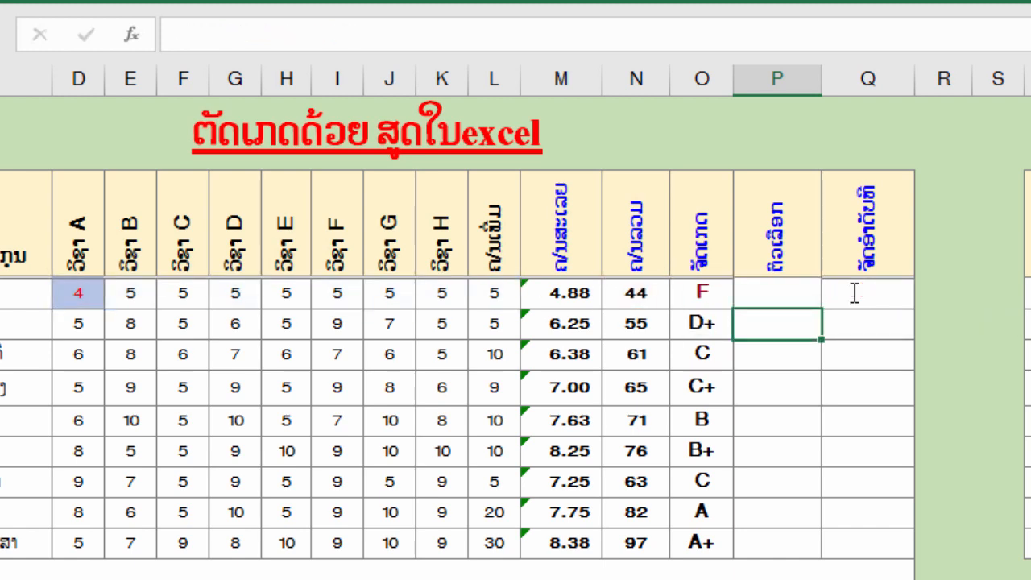
pyautogui.click(778, 301)
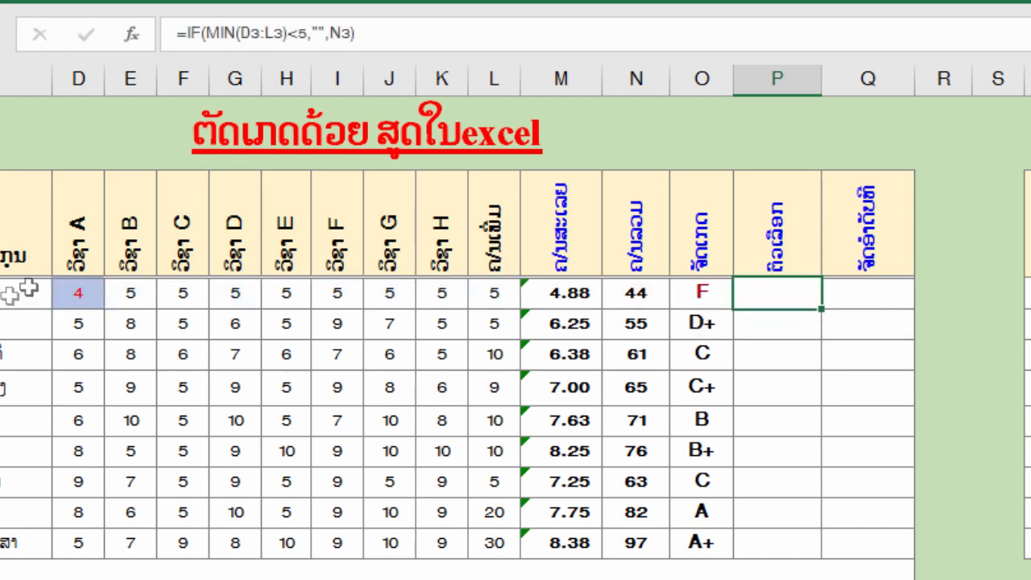
# Set the subject A score in D3 to 6 and compare the P3 selection with the total in N3
pyautogui.click(75, 295)
pyautogui.write('6')
pyautogui.press('Return')
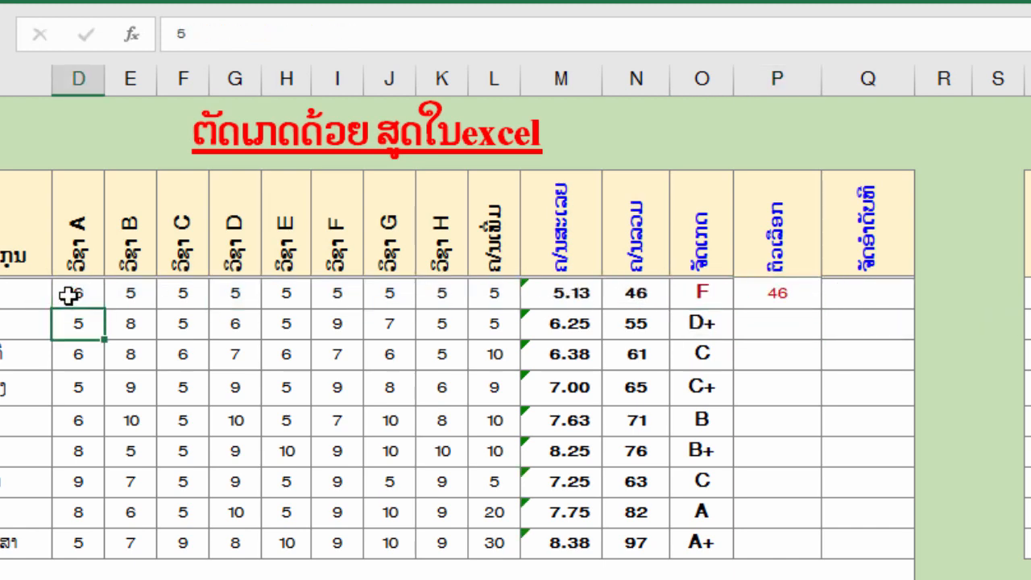
pyautogui.click(779, 294)
pyautogui.click(636, 297)
pyautogui.click(762, 298)
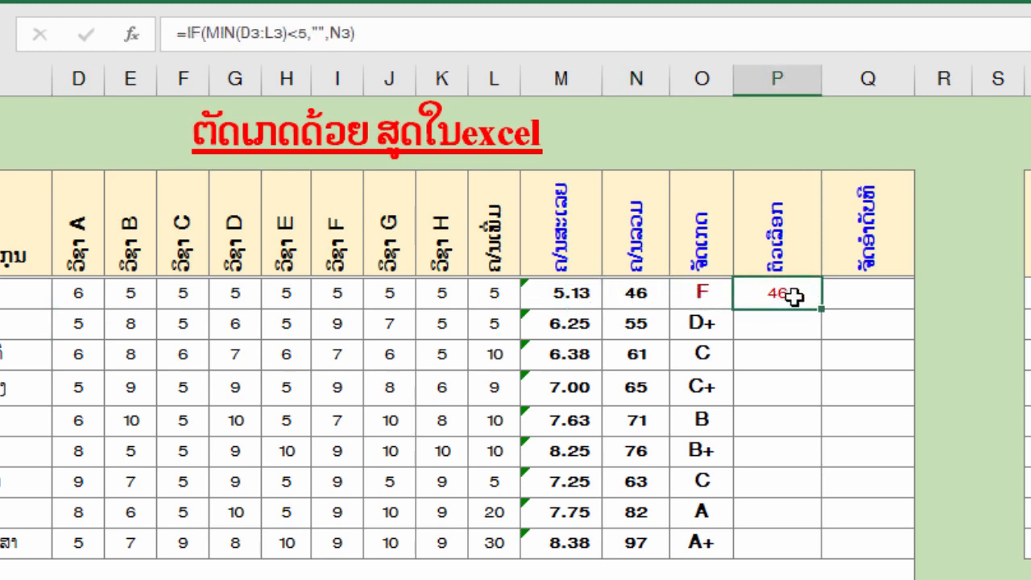
# Check the references in the P3 selection formula and copy it down through P11
pyautogui.click(703, 296)
pyautogui.doubleClick(779, 295)
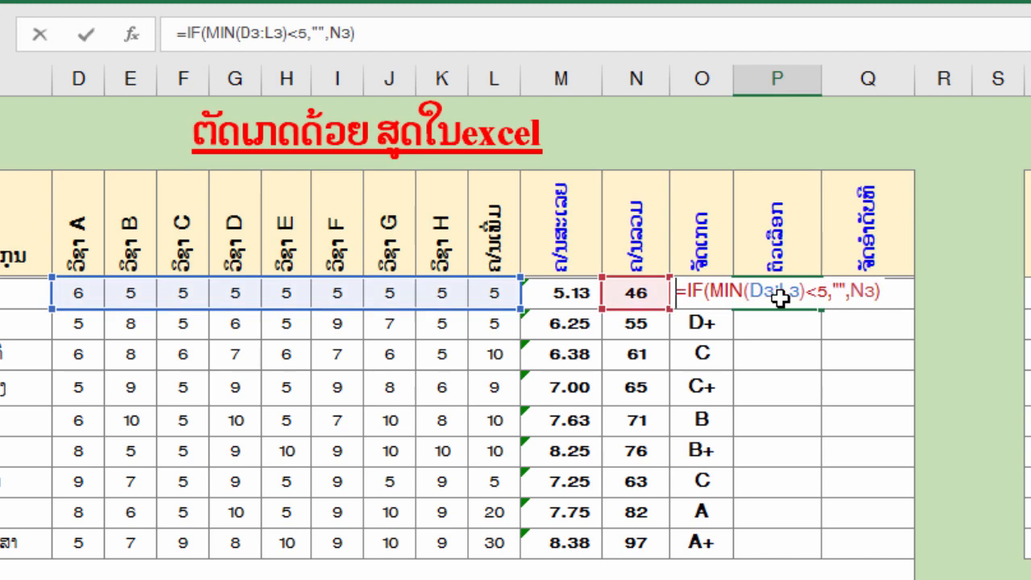
pyautogui.press('Return')
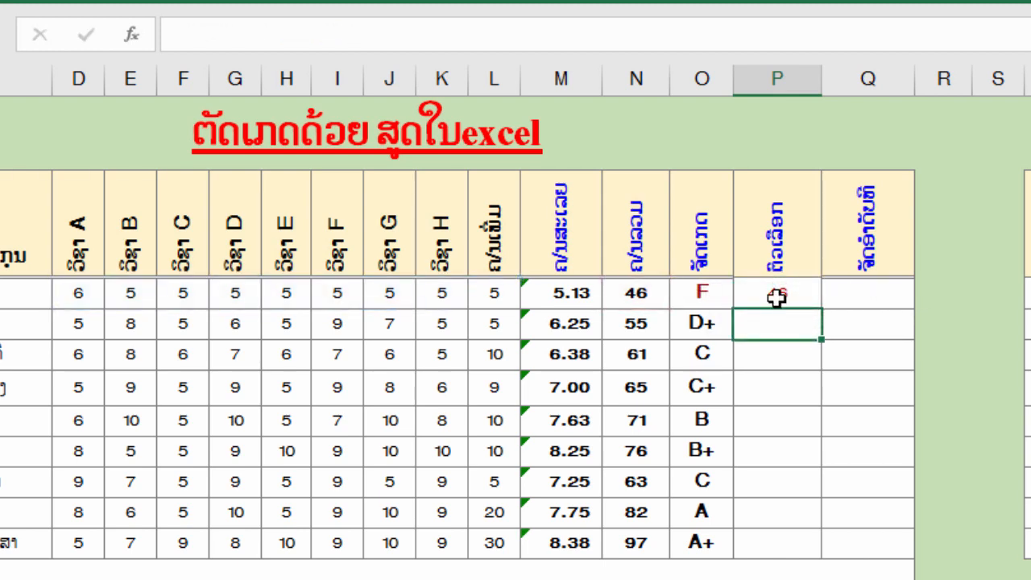
pyautogui.click(776, 298)
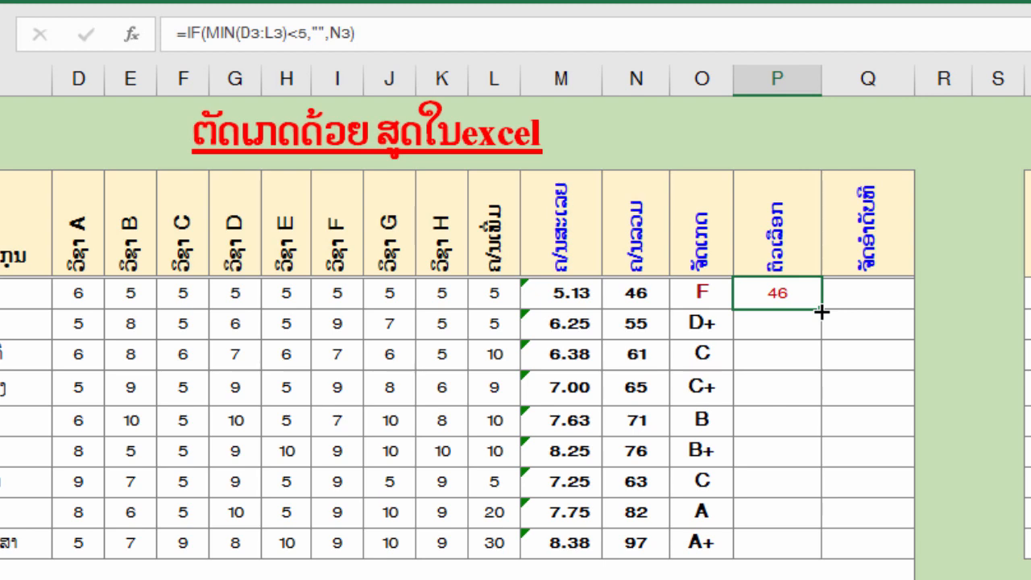
pyautogui.doubleClick(821, 310)
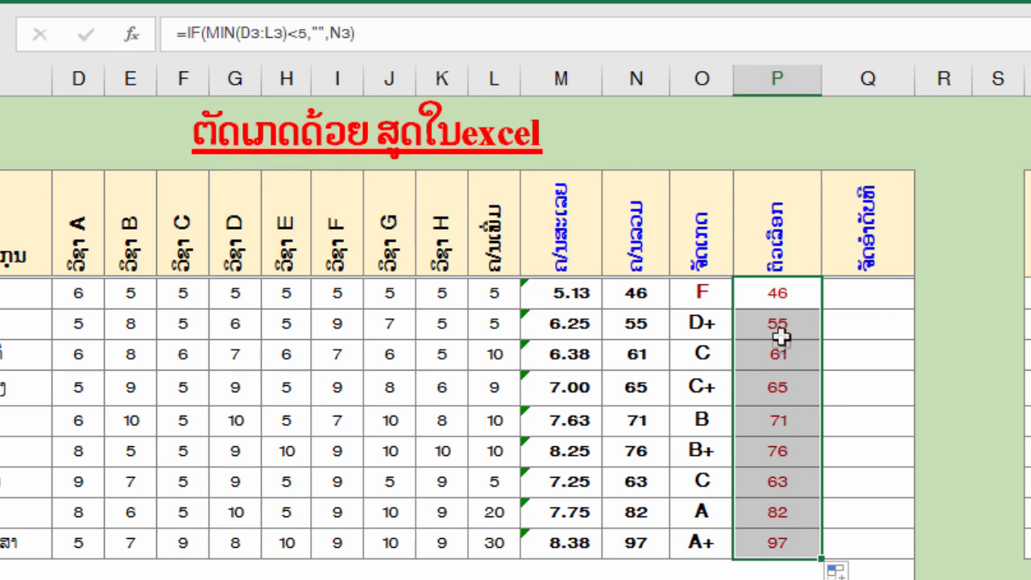
# Test the selection column by setting the subject A scores in D6 to 2 and in D11 to 1
pyautogui.click(81, 358)
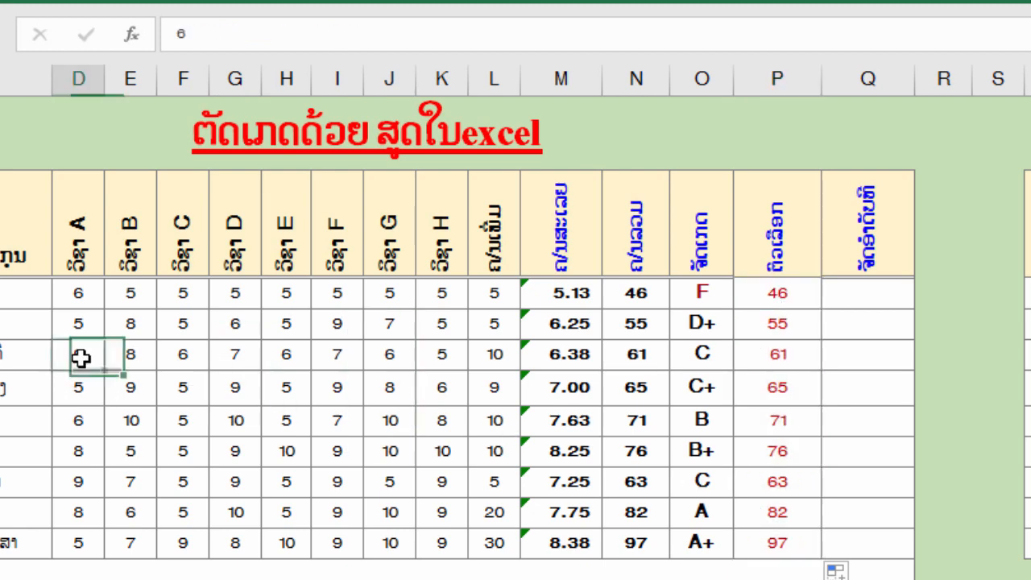
pyautogui.click(95, 390)
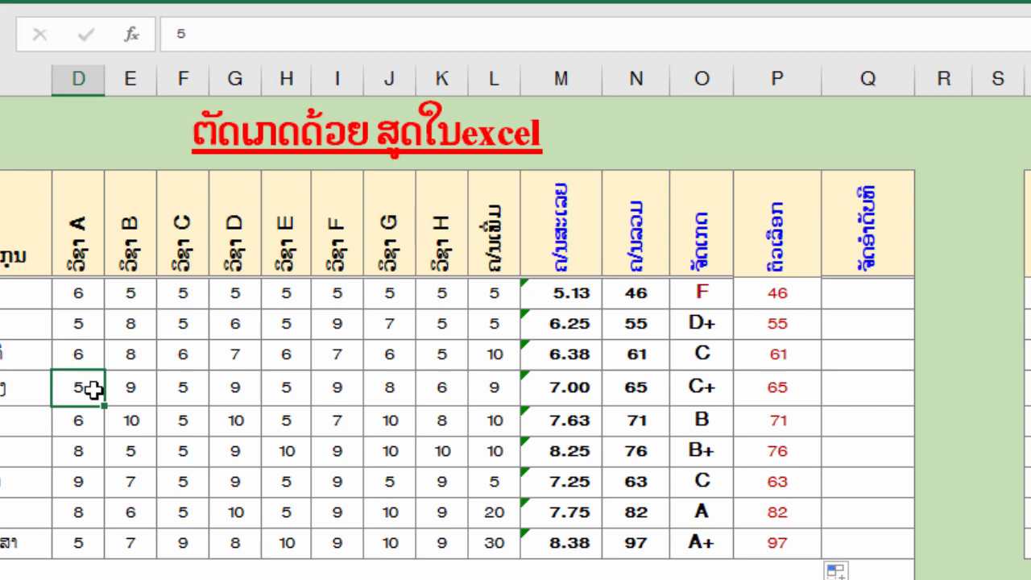
pyautogui.write('2')
pyautogui.press('Return')
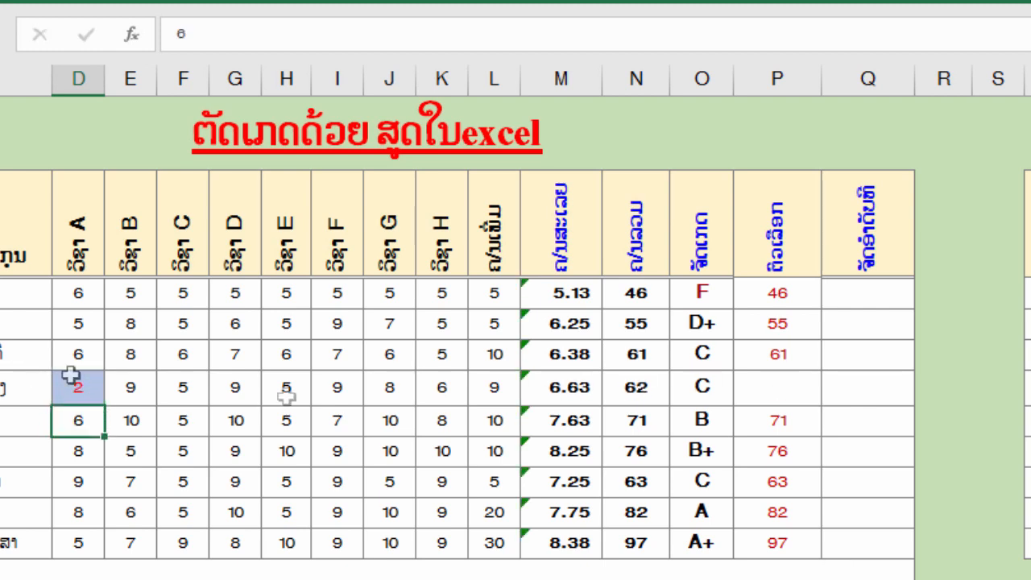
pyautogui.click(796, 390)
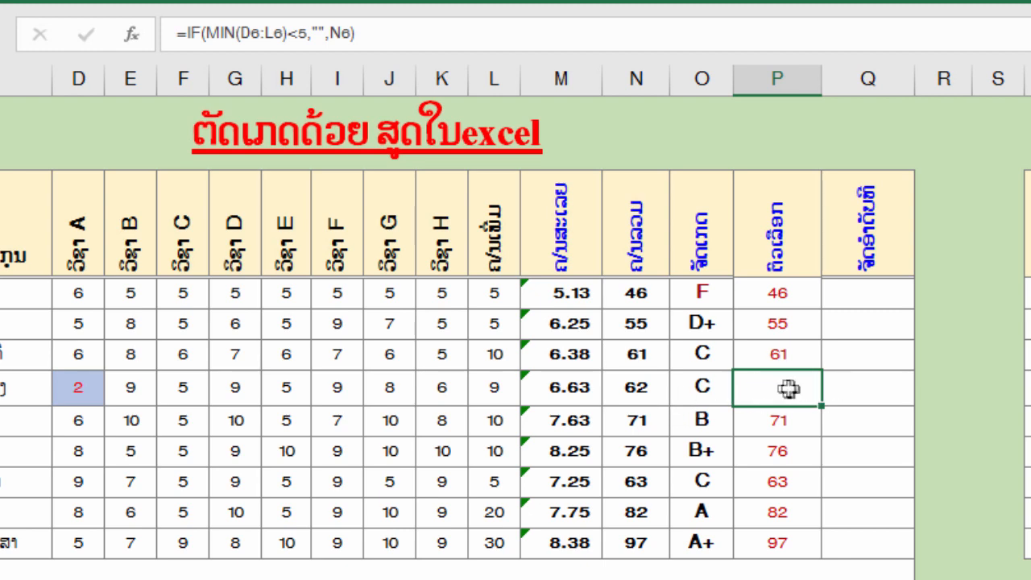
pyautogui.click(78, 544)
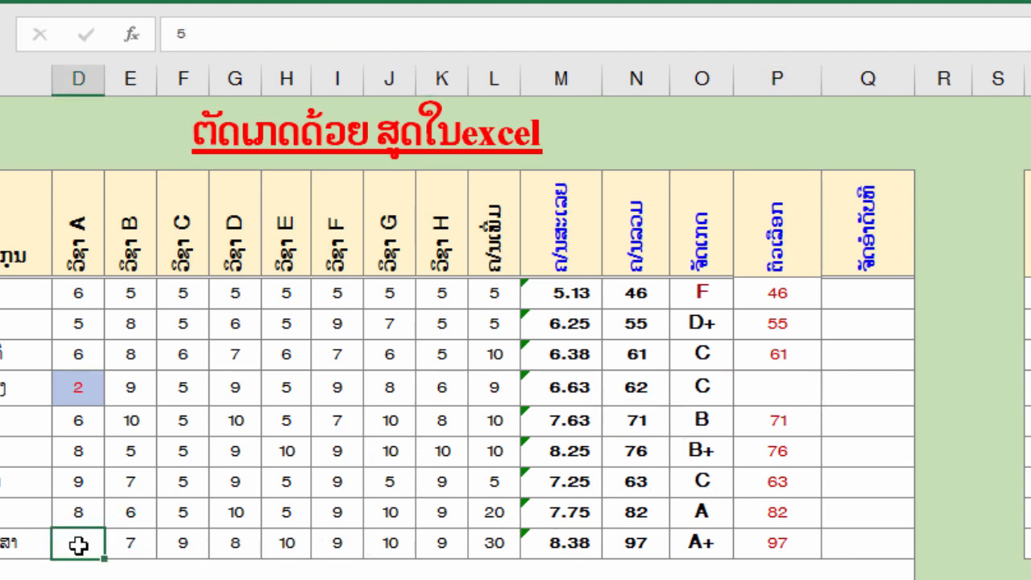
pyautogui.press('Return')
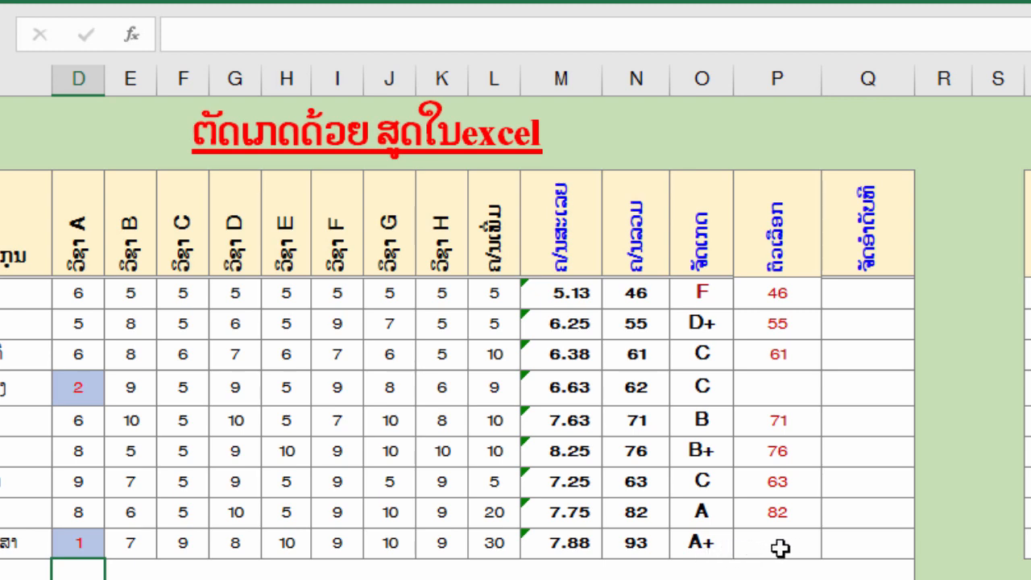
# Start a RANK formula in Q3, the first ranking cell, with P3 as the number to rank
pyautogui.click(858, 289)
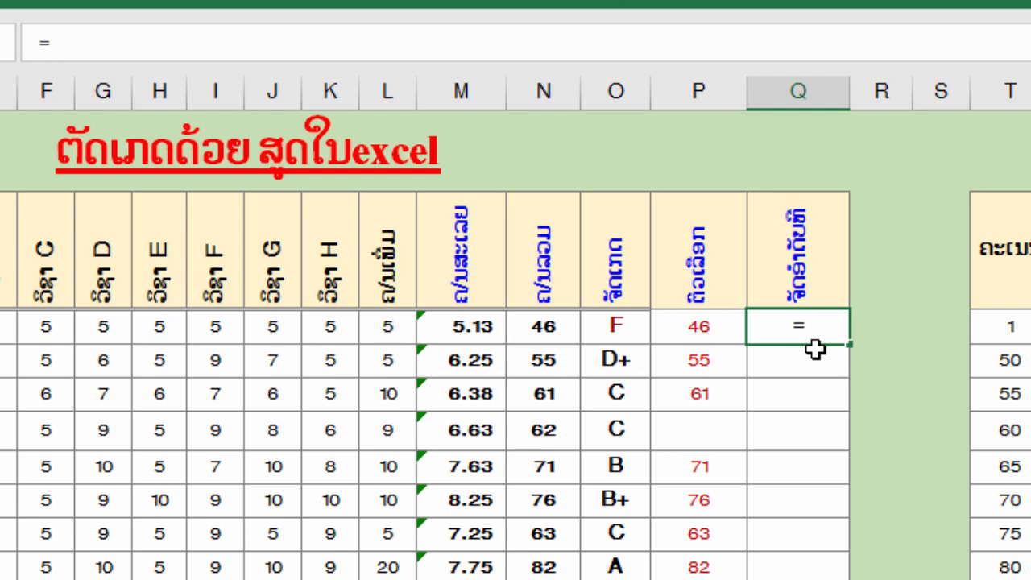
pyautogui.write('a')
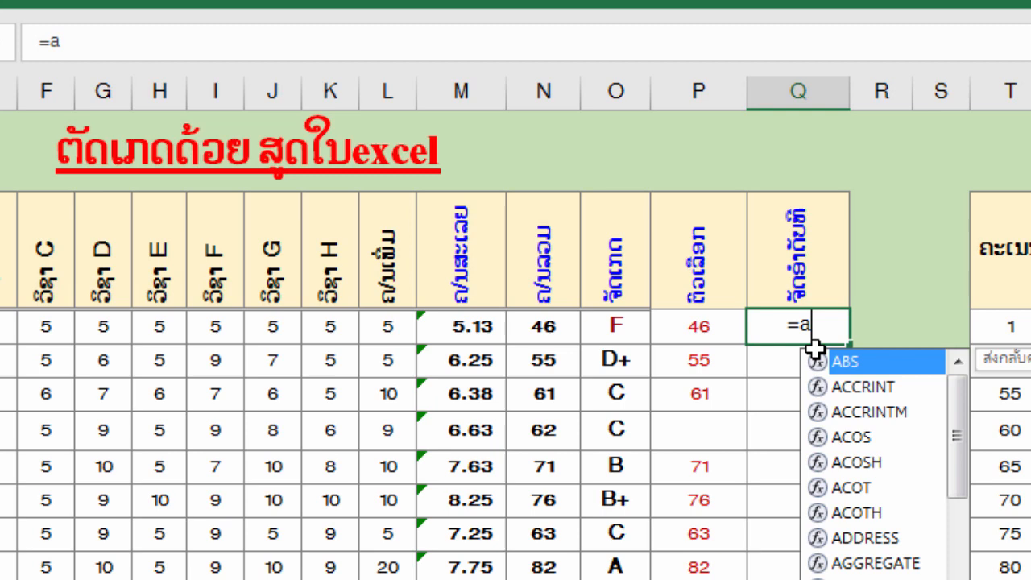
pyautogui.press('BackSpace')
pyautogui.write('ran')
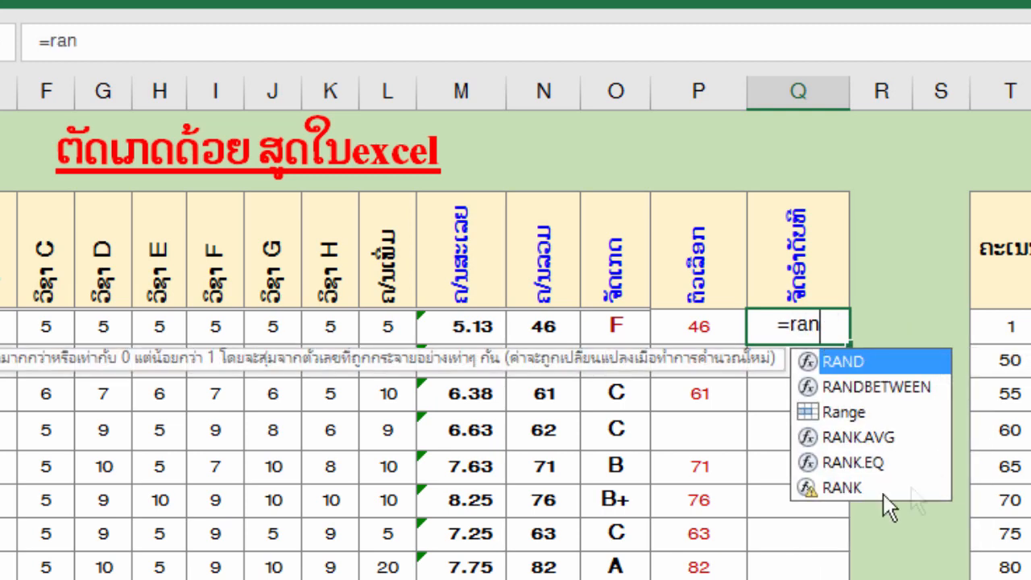
pyautogui.doubleClick(842, 487)
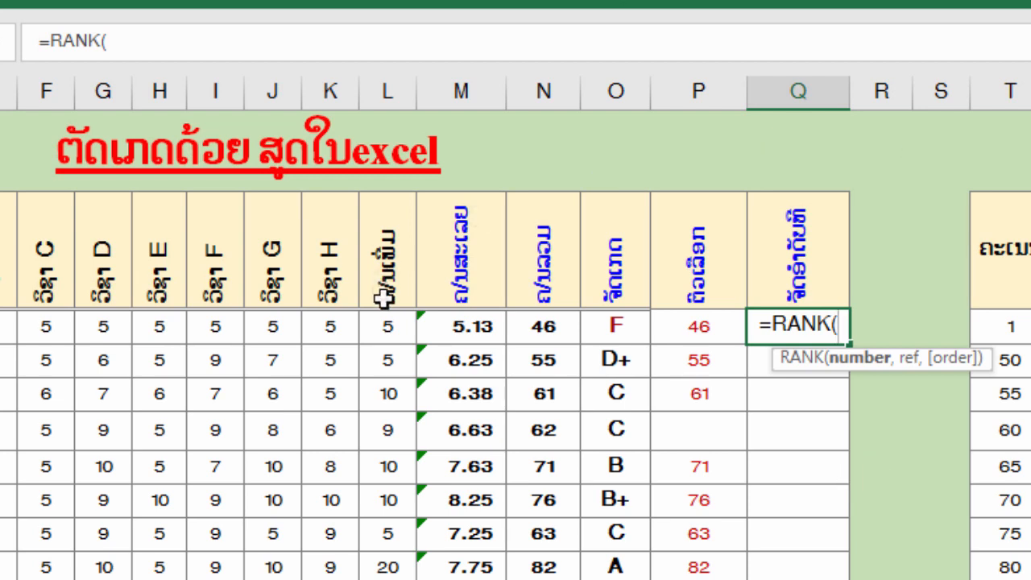
pyautogui.click(699, 329)
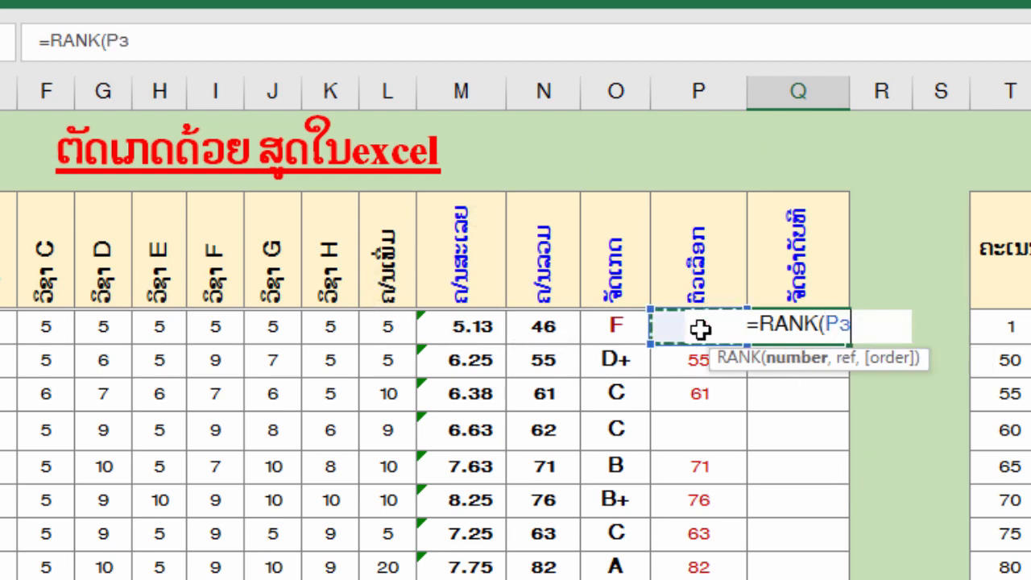
pyautogui.write(',')
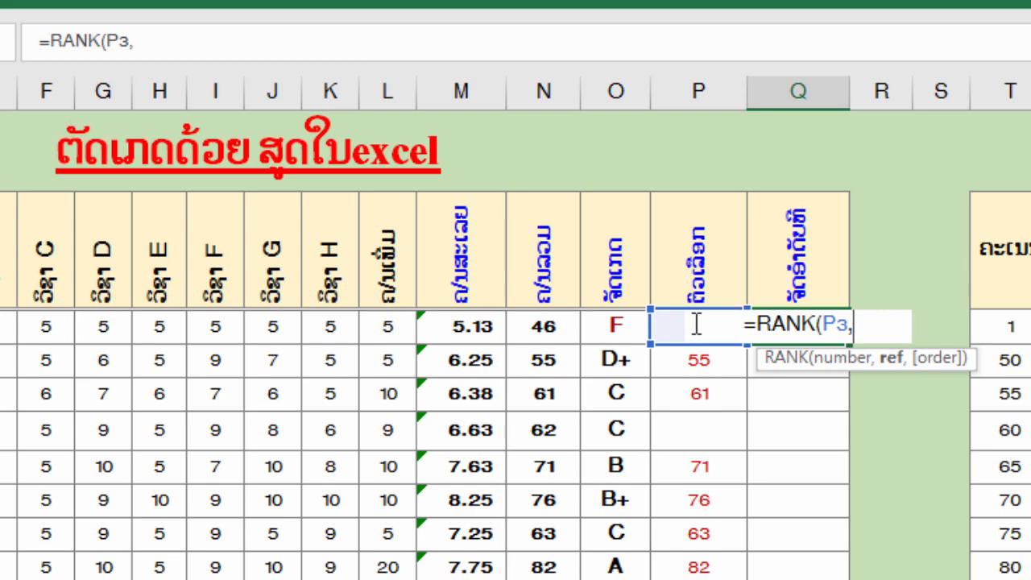
# Complete the Q3 RANK formula with the named range Range and order 0, and copy it down through Q11
pyautogui.press('F5')
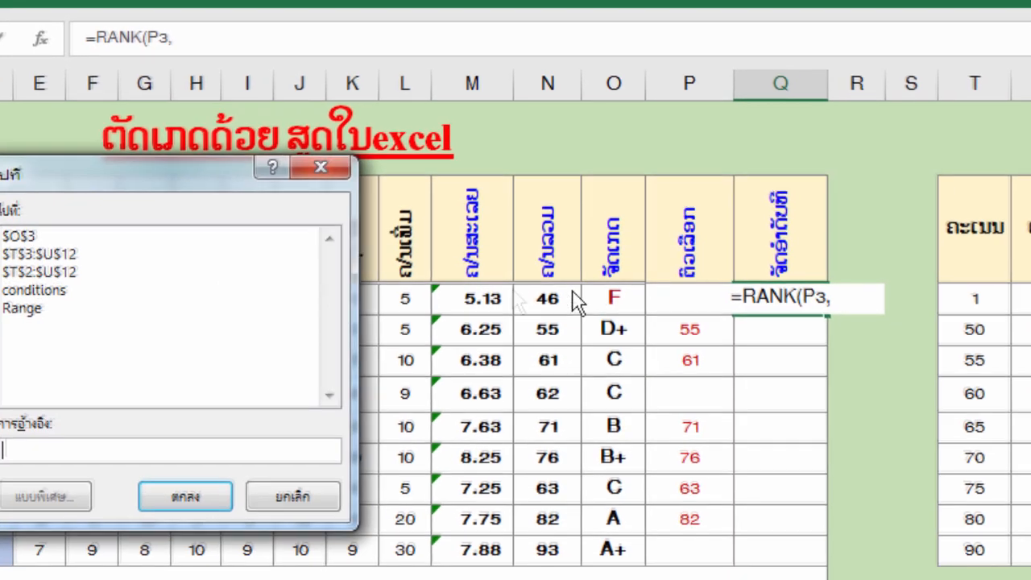
pyautogui.click(37, 308)
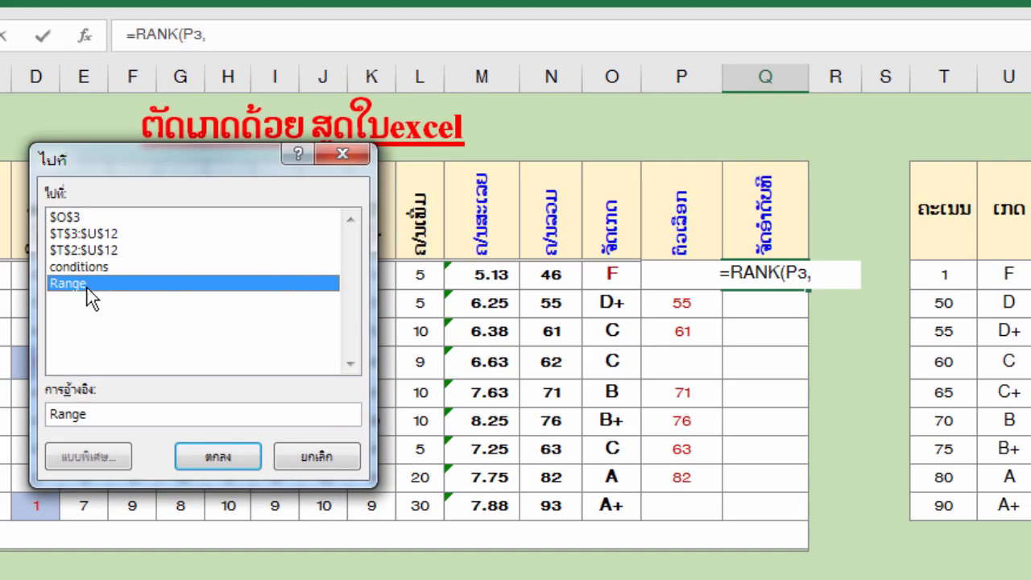
pyautogui.click(209, 507)
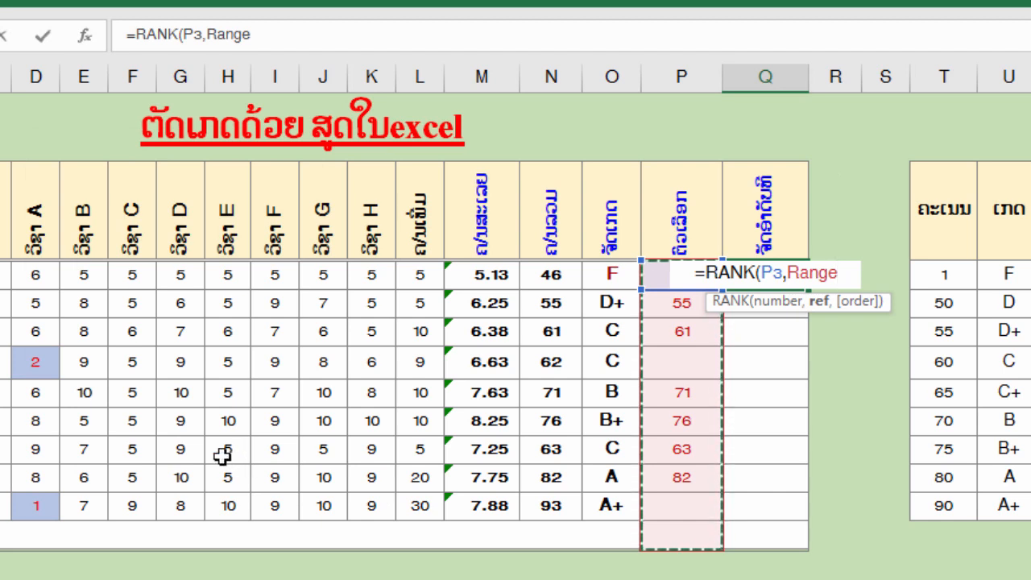
pyautogui.write(',o')
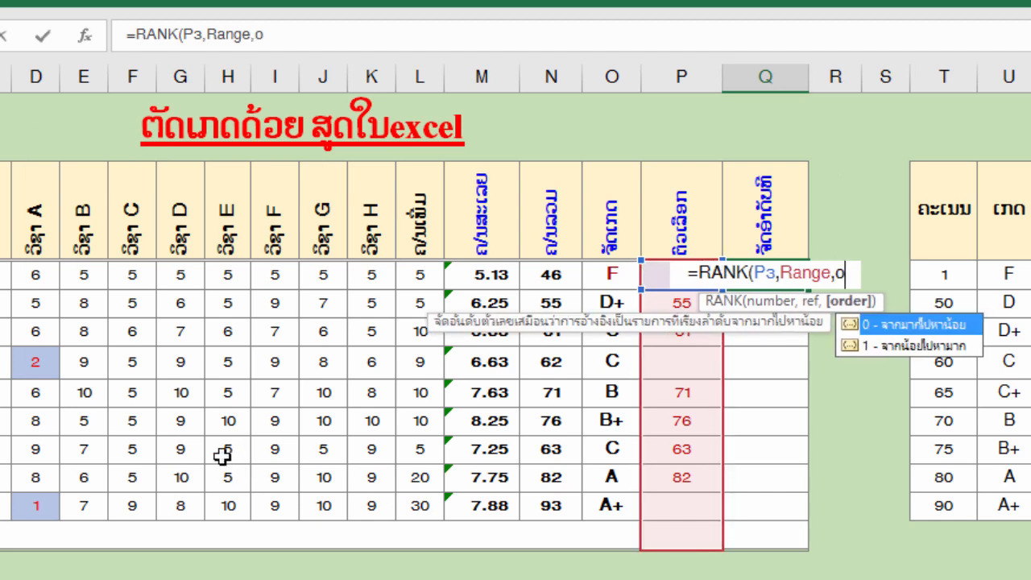
pyautogui.write(')')
pyautogui.press('Return')
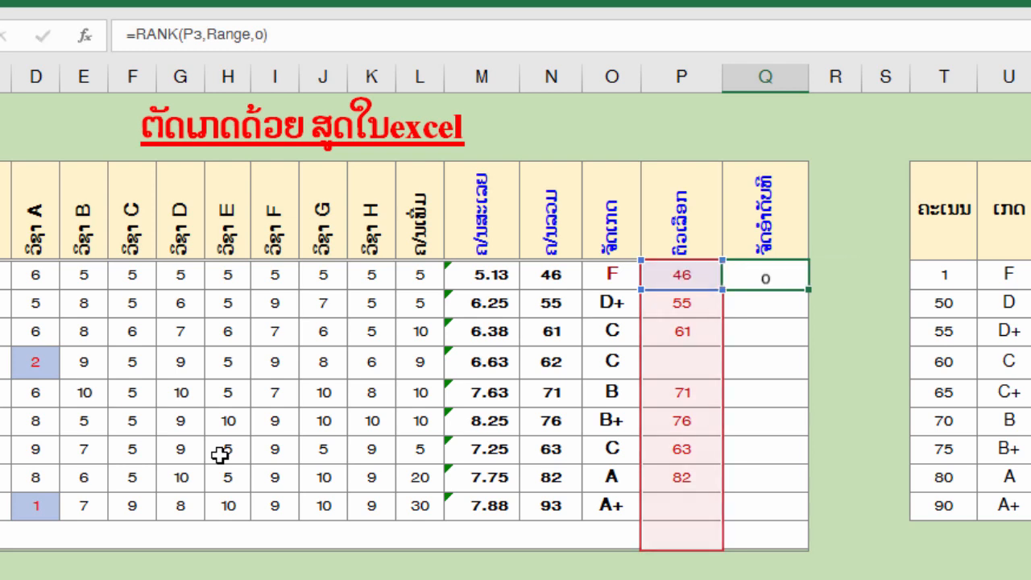
pyautogui.click(783, 274)
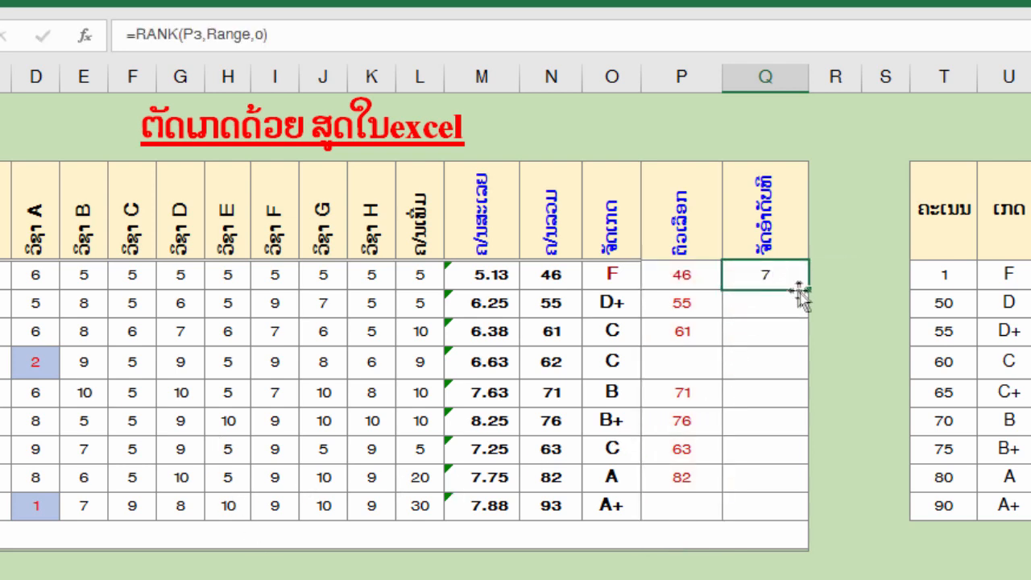
pyautogui.doubleClick(810, 288)
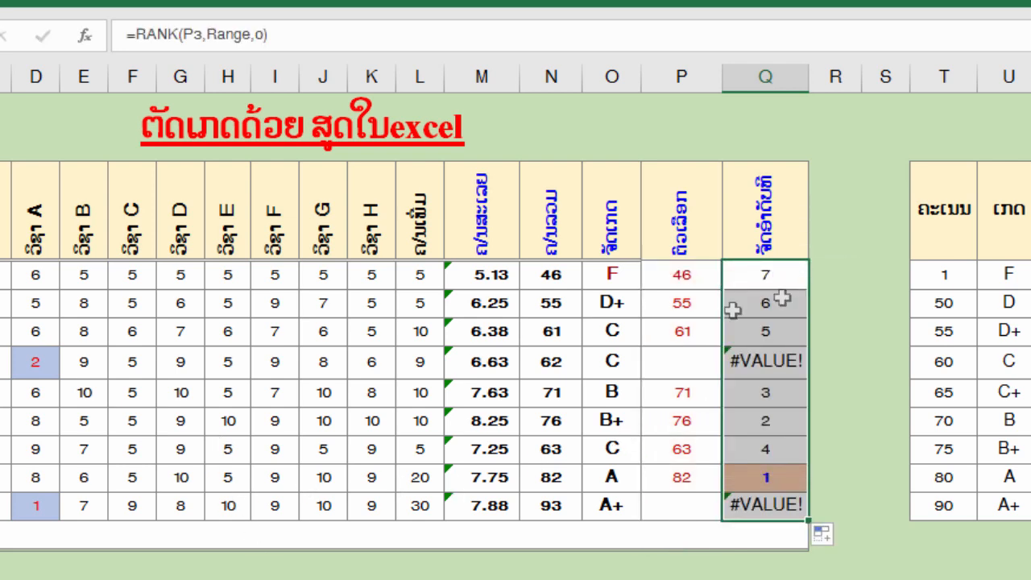
# Examine the ranking results in Q3, Q6, Q10 and Q11, and compare Q3 with its source value in P3
pyautogui.click(786, 362)
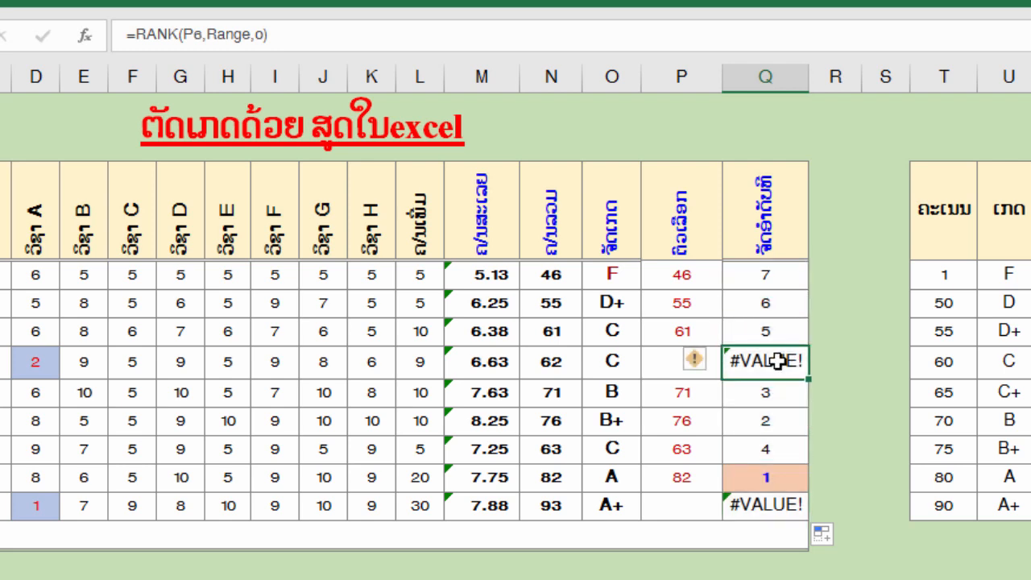
pyautogui.click(772, 278)
pyautogui.click(753, 479)
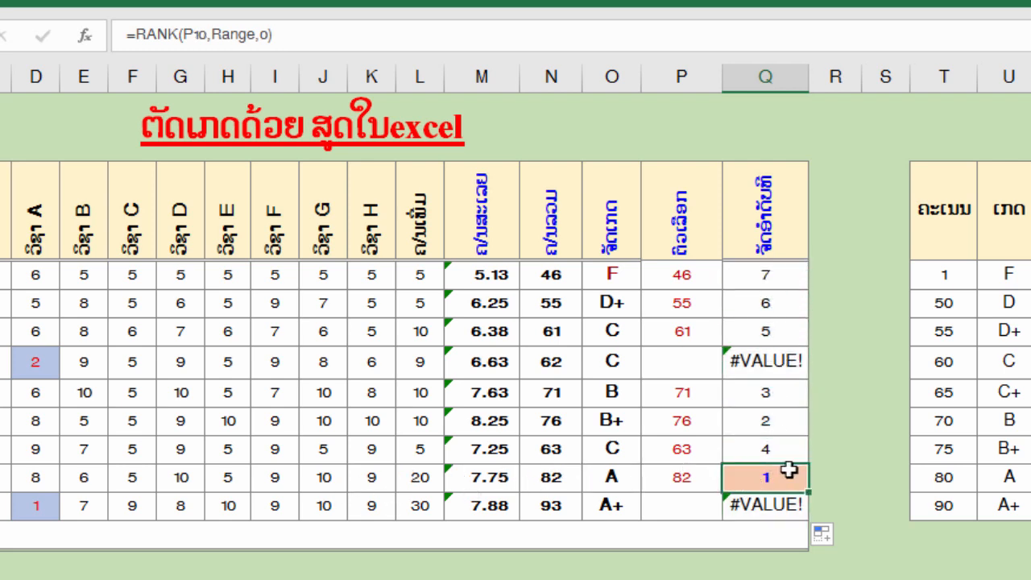
pyautogui.click(755, 508)
pyautogui.click(770, 477)
pyautogui.click(764, 506)
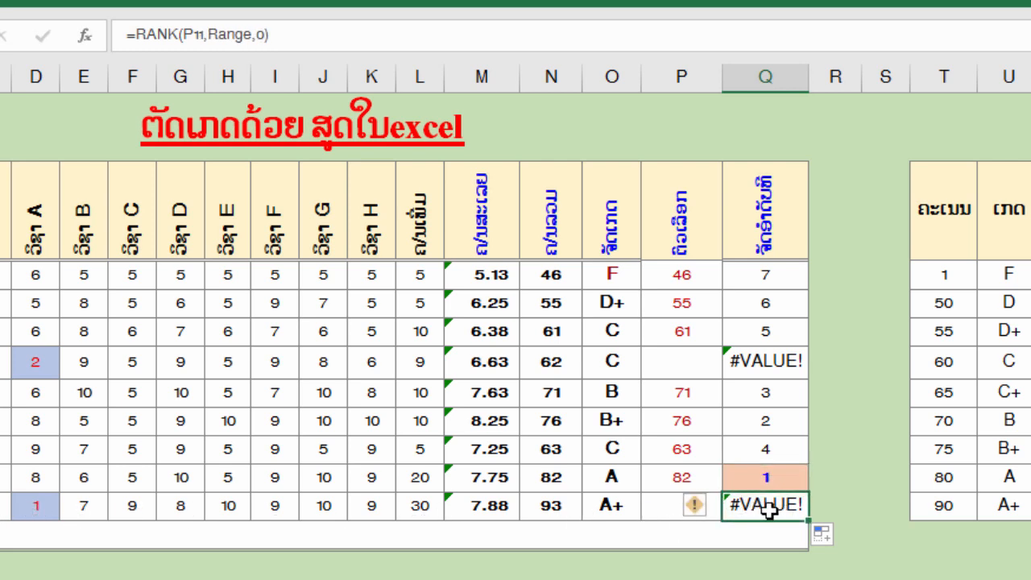
pyautogui.click(764, 482)
pyautogui.click(756, 510)
pyautogui.click(760, 478)
pyautogui.click(757, 511)
pyautogui.click(758, 276)
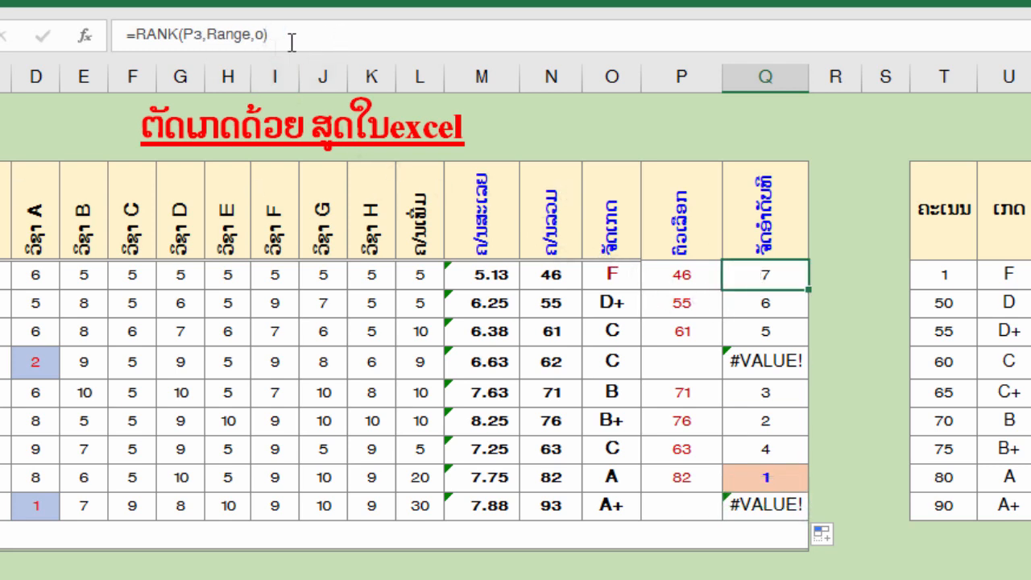
pyautogui.click(686, 275)
# Wrap the RANK formula in Q3 in IFERROR so that errors return "ເສງຕົກ"
pyautogui.click(792, 270)
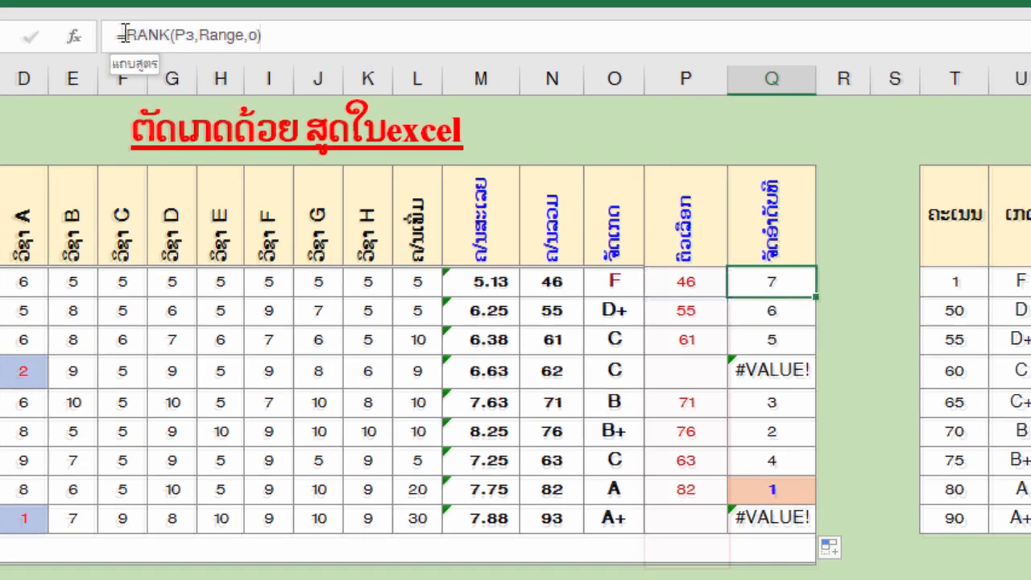
pyautogui.click(131, 34)
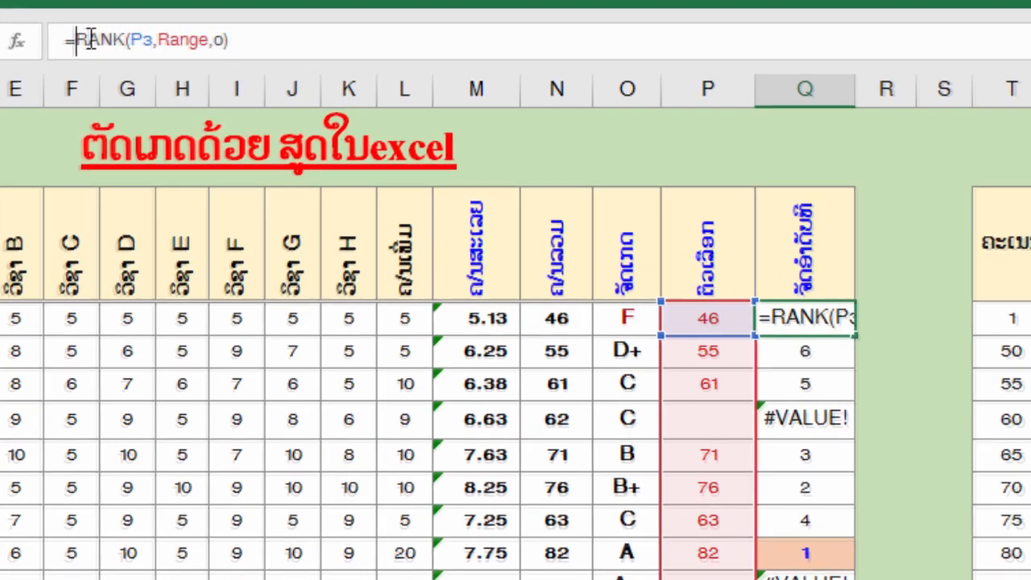
pyautogui.write('if')
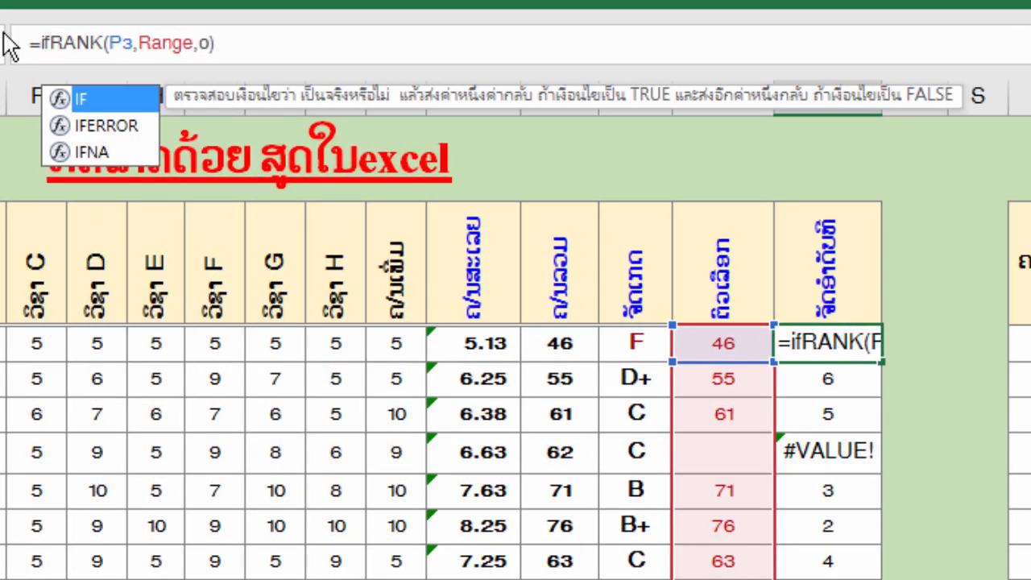
pyautogui.doubleClick(104, 122)
pyautogui.click(362, 44)
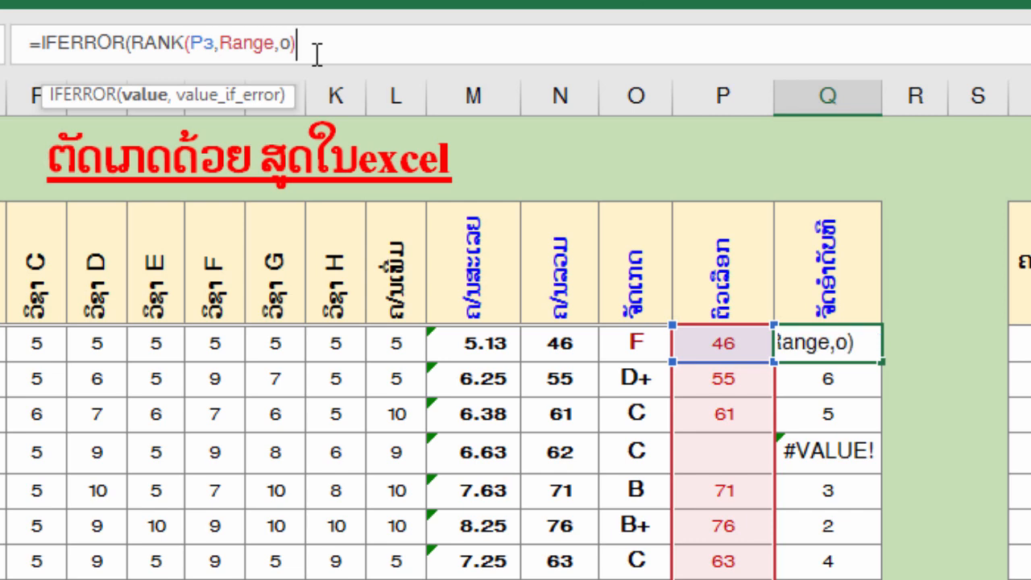
pyautogui.write(',')
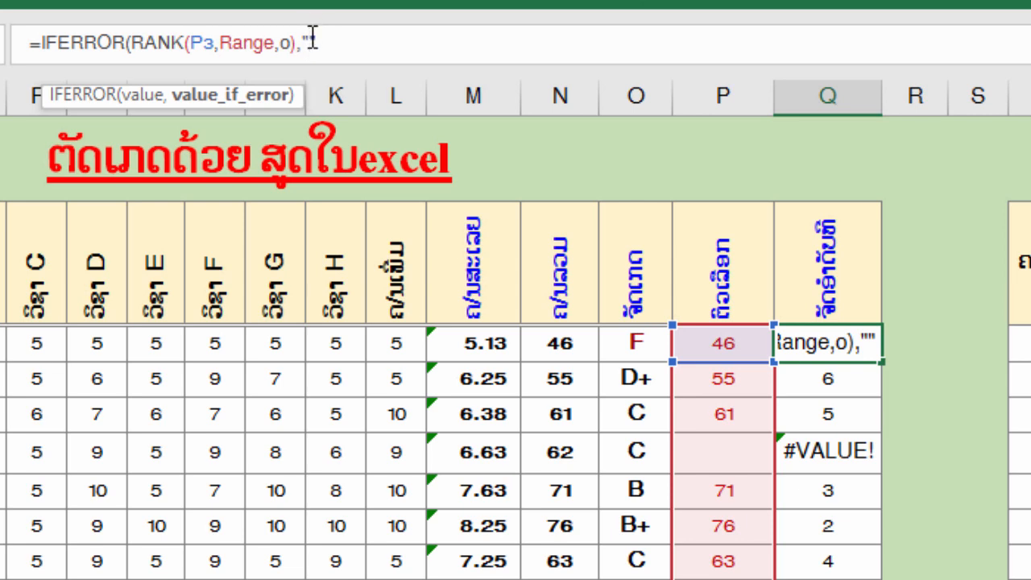
pyautogui.write('ເສງ')
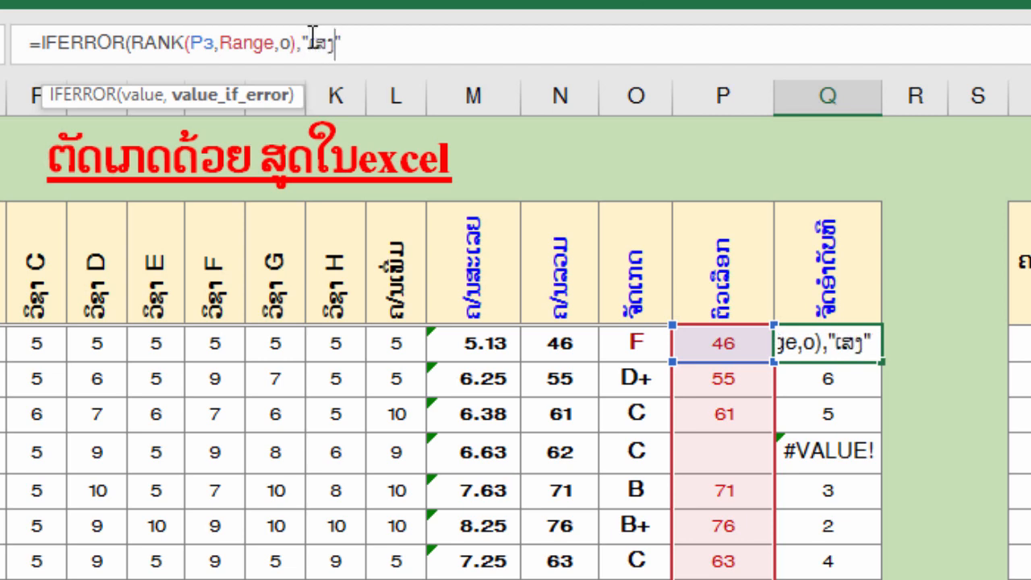
pyautogui.write('ຕົກ')
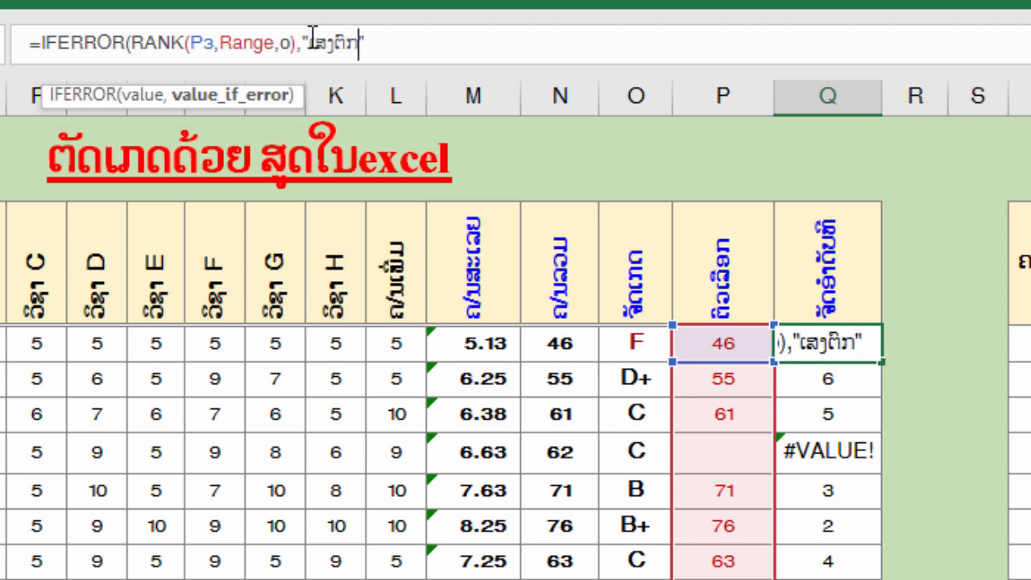
pyautogui.press('Return')
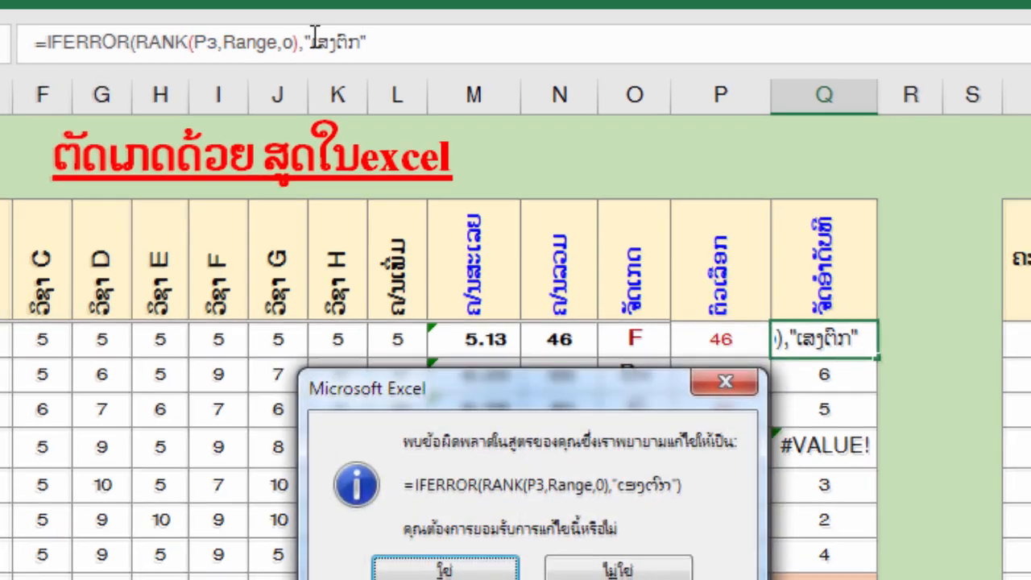
pyautogui.press('Return')
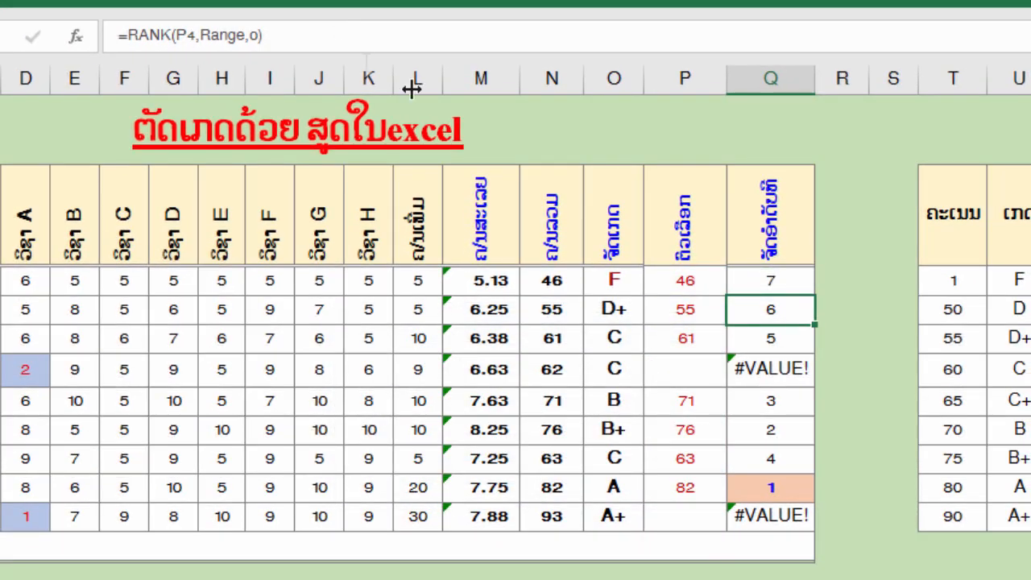
# Check the IFERROR ranking formula in Q3, copy it down through Q11 and inspect the filled ranks
pyautogui.click(771, 284)
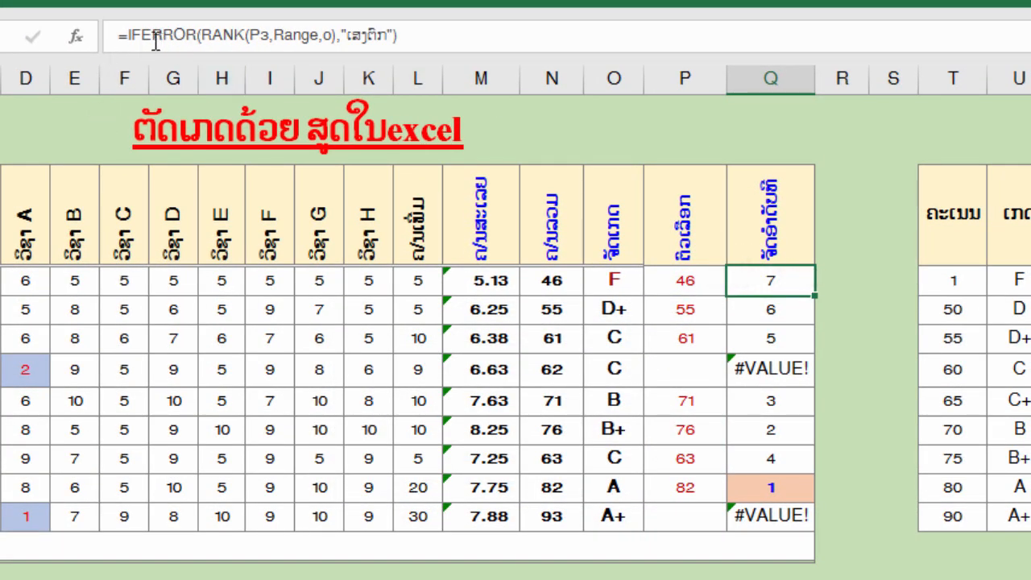
pyautogui.press('F2')
pyautogui.press('Return')
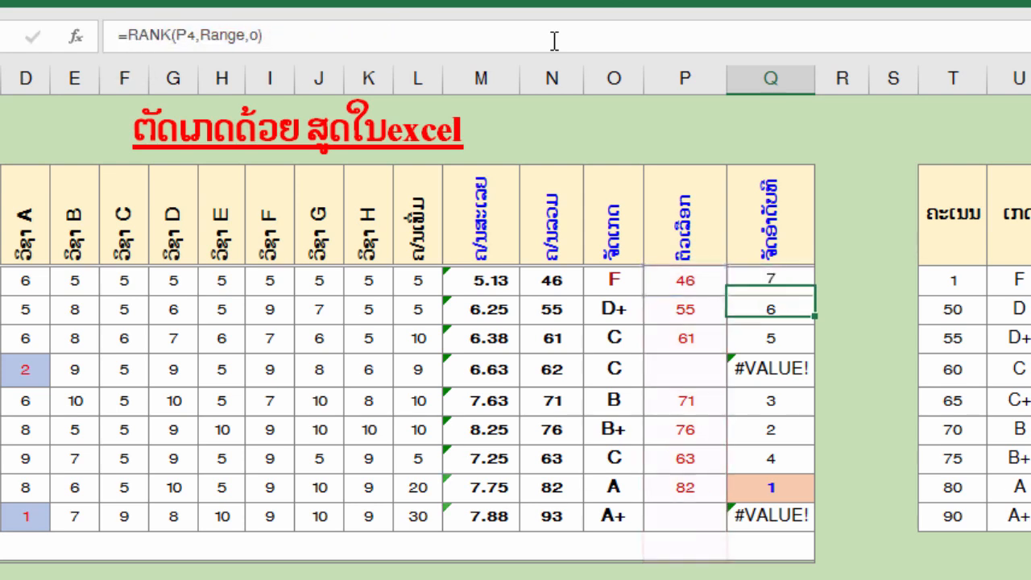
pyautogui.click(767, 274)
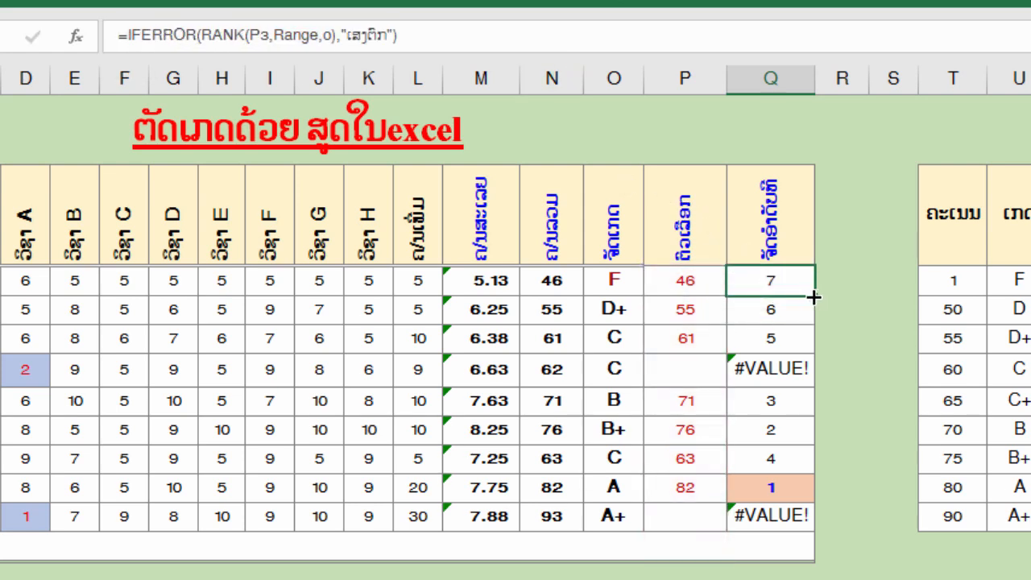
pyautogui.doubleClick(814, 298)
pyautogui.click(783, 372)
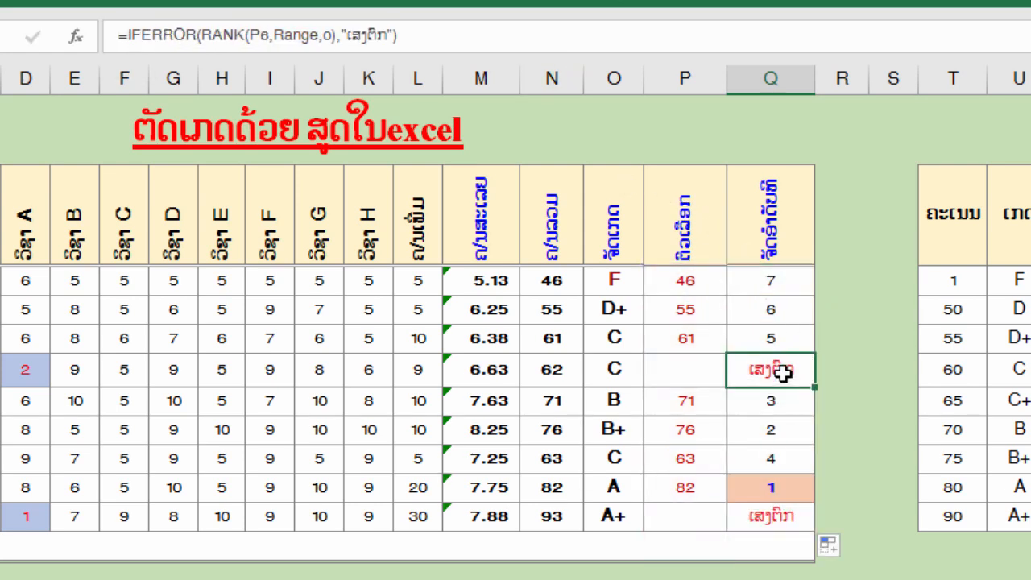
pyautogui.click(733, 520)
pyautogui.moveTo(771, 466); pyautogui.dragTo(770, 488)
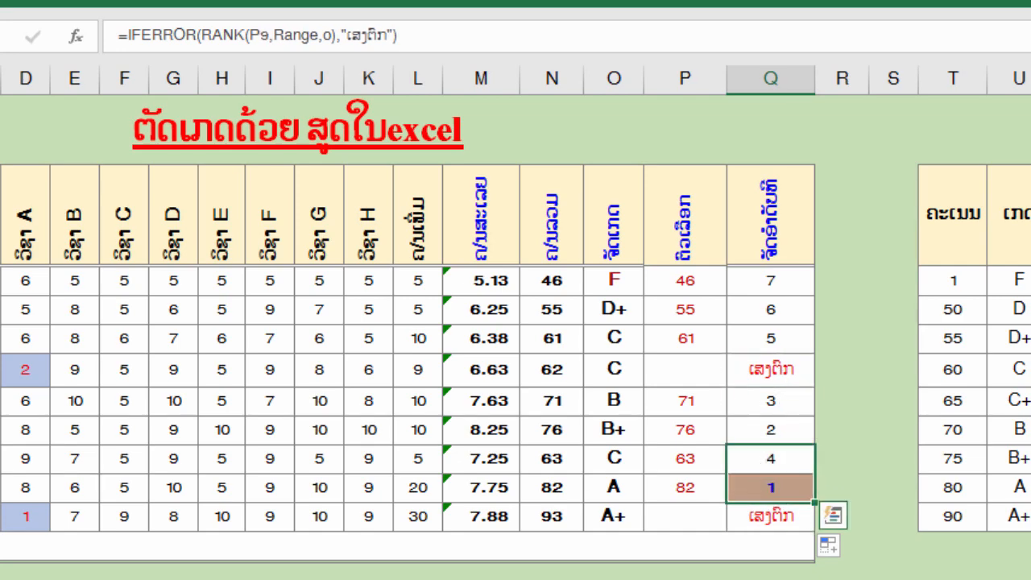
pyautogui.click(771, 488)
# Review the reference formulas listed in column W beside the grade table and compare them with Q6 and P6
pyautogui.scroll(-1, 89, 418)
pyautogui.scroll(1, 89, 417)
pyautogui.click(746, 286)
pyautogui.click(963, 237)
pyautogui.click(963, 258)
pyautogui.click(963, 280)
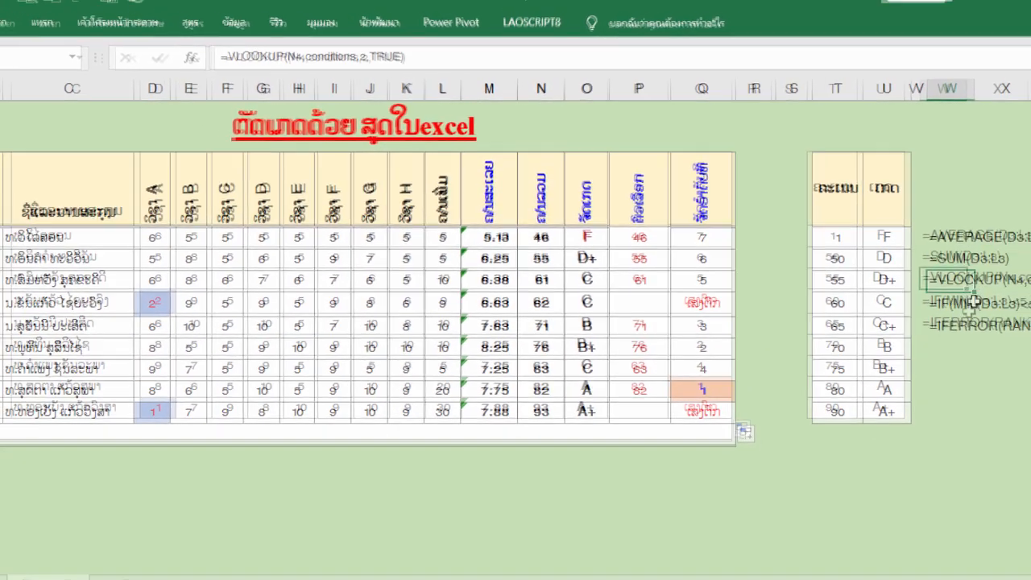
pyautogui.click(963, 303)
pyautogui.click(959, 325)
pyautogui.click(702, 302)
pyautogui.click(635, 307)
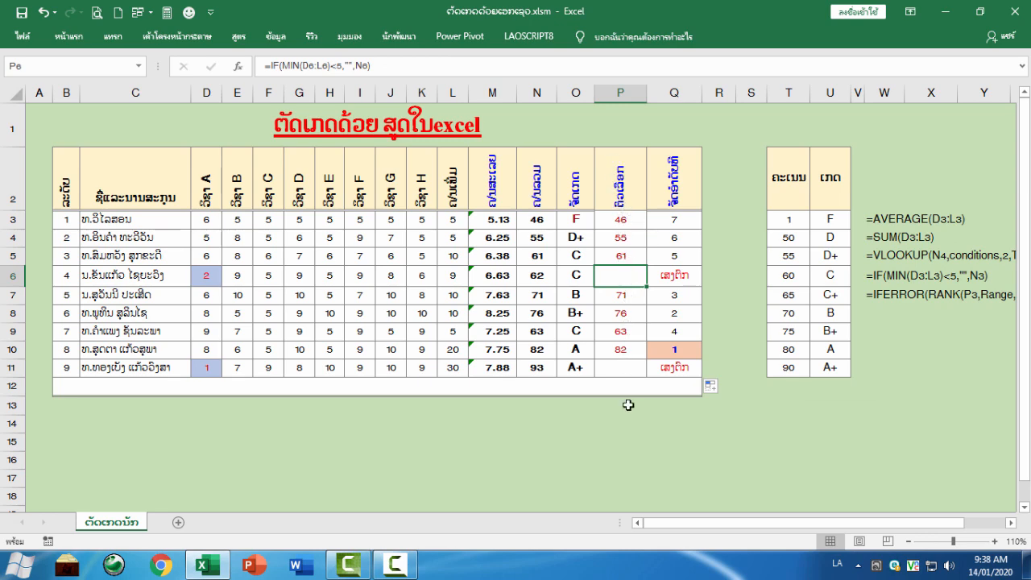
# Hide the selection column P
pyautogui.moveTo(613, 177); pyautogui.dragTo(621, 94)
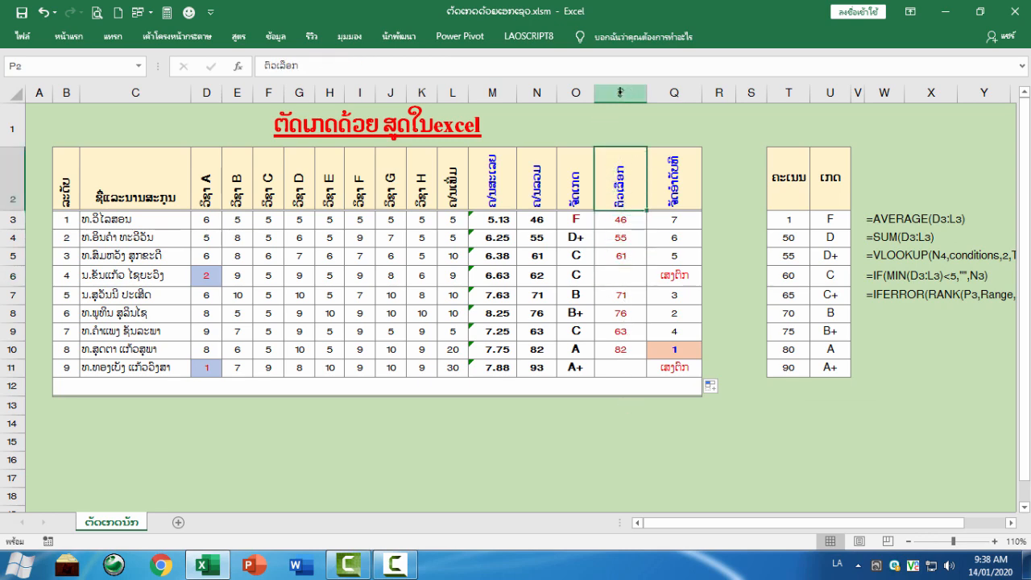
pyautogui.rightClick(621, 94)
pyautogui.click(669, 292)
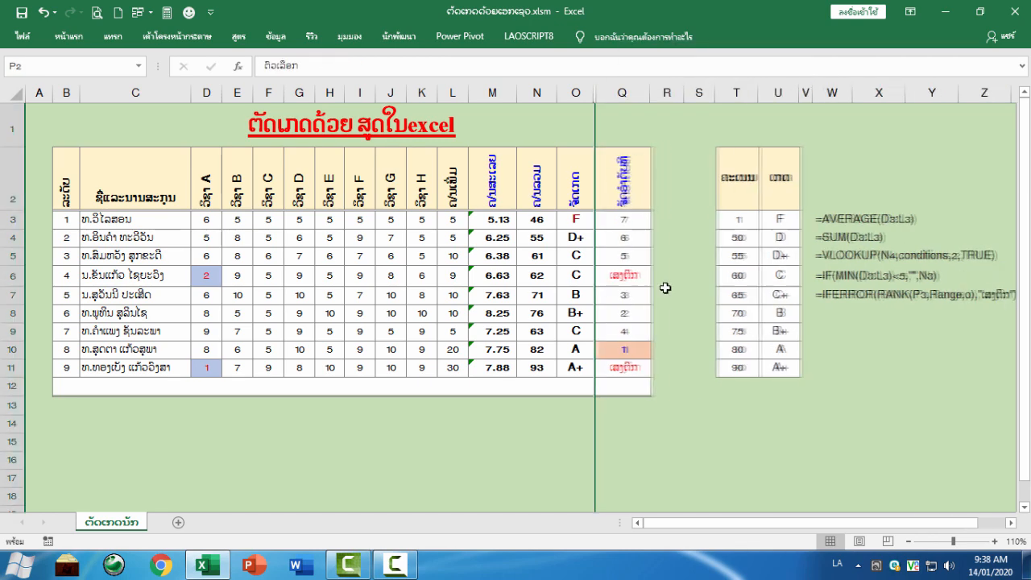
# Examine the ranking formulas and results cell by cell from Q3 to Q11
pyautogui.click(621, 218)
pyautogui.press('Down')
pyautogui.press('Down')
pyautogui.press('Down')
pyautogui.press('Down')
pyautogui.press('Down')
pyautogui.press('Down')
pyautogui.press('Down')
pyautogui.press('Down')
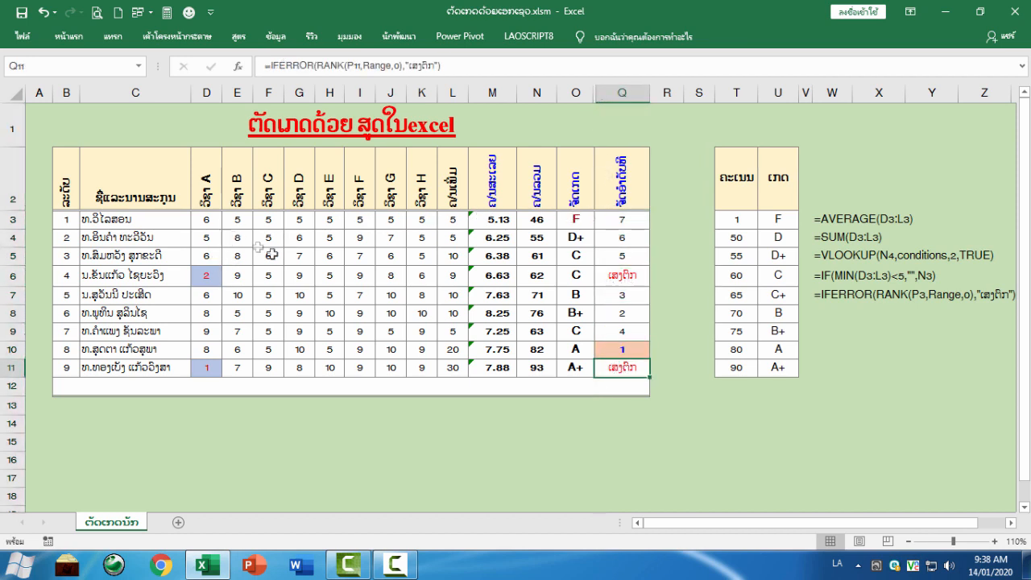
# Test the subject D score in G11 with 5 and set it to 4
pyautogui.click(200, 276)
pyautogui.click(297, 278)
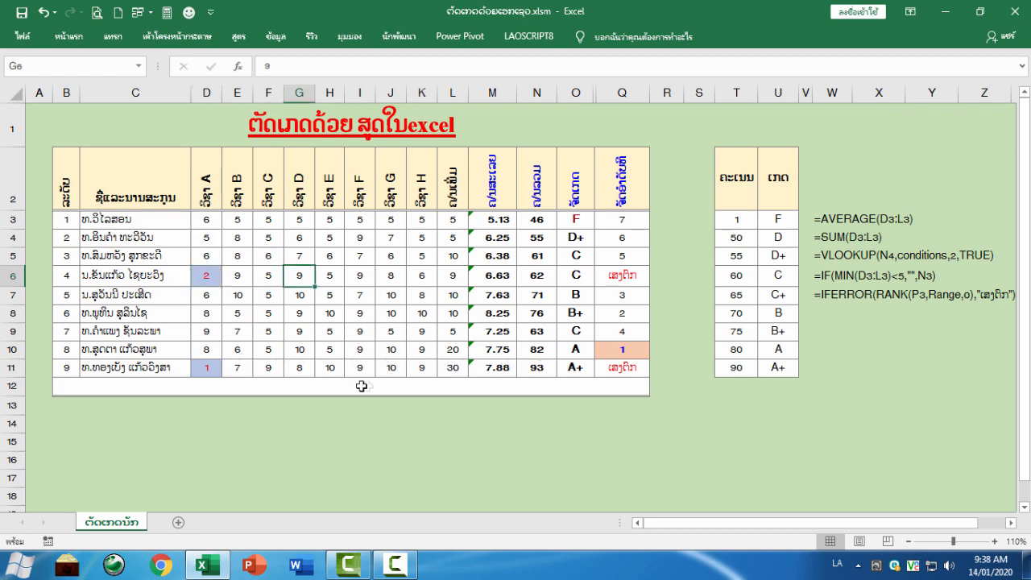
pyautogui.click(329, 368)
pyautogui.click(305, 370)
pyautogui.write('5')
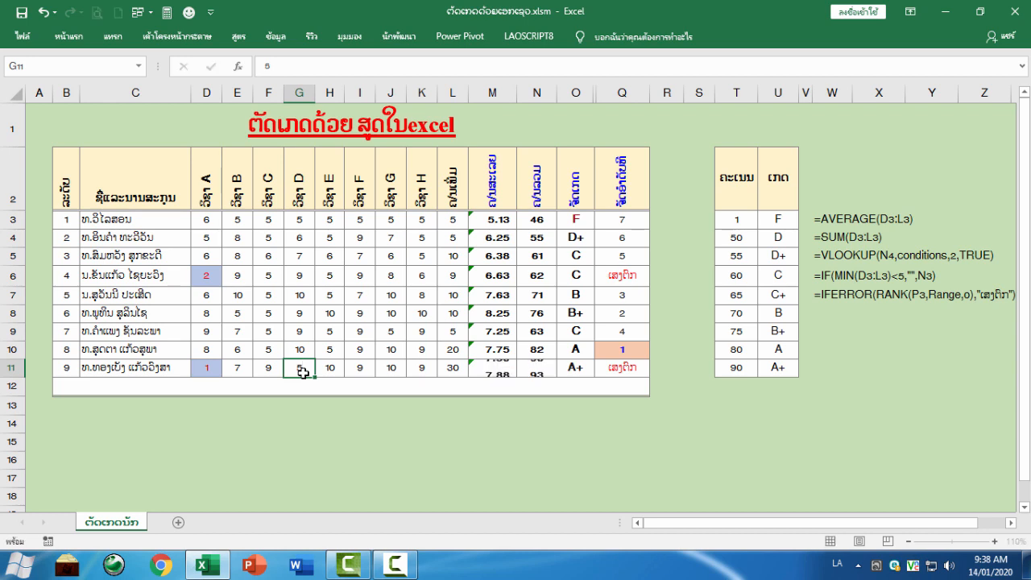
pyautogui.press('Return')
pyautogui.click(305, 370)
pyautogui.write('4')
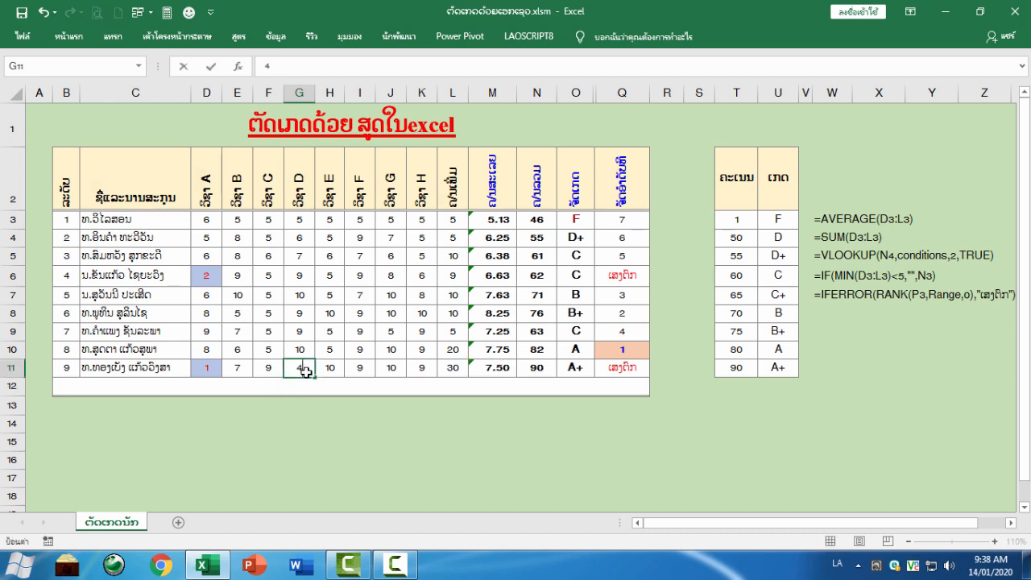
pyautogui.press('Return')
# Set the subject A score in D11 to 4
pyautogui.click(199, 363)
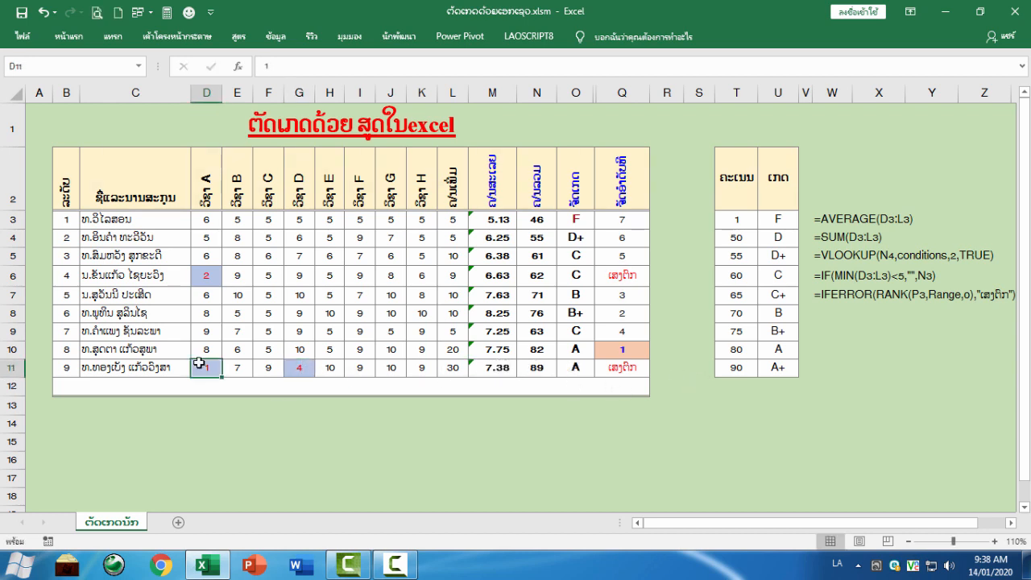
pyautogui.write('4')
pyautogui.press('Return')
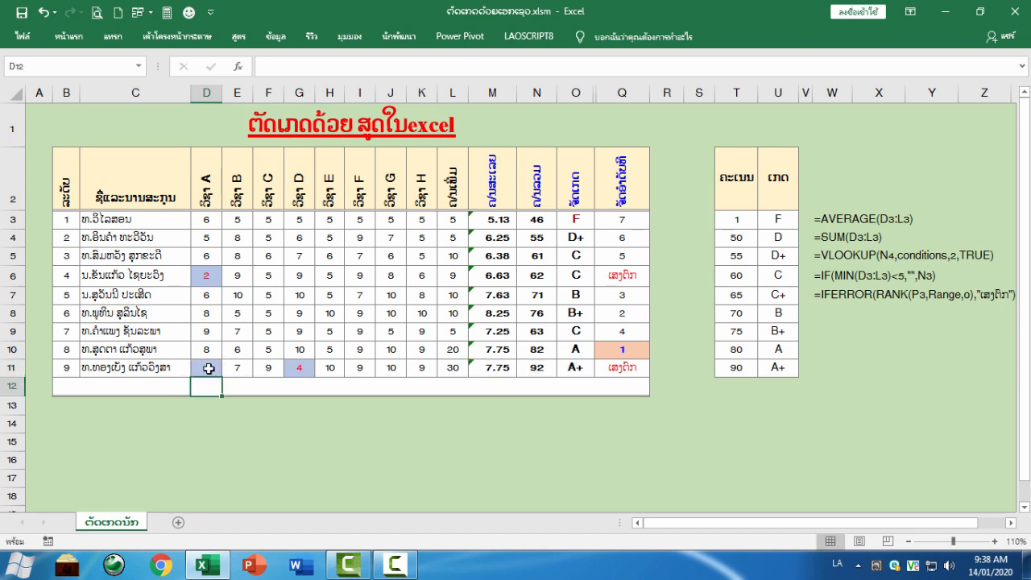
# Open the conditional formatting rules manager for B3:Q12 and look through the listed rules
pyautogui.click(304, 369)
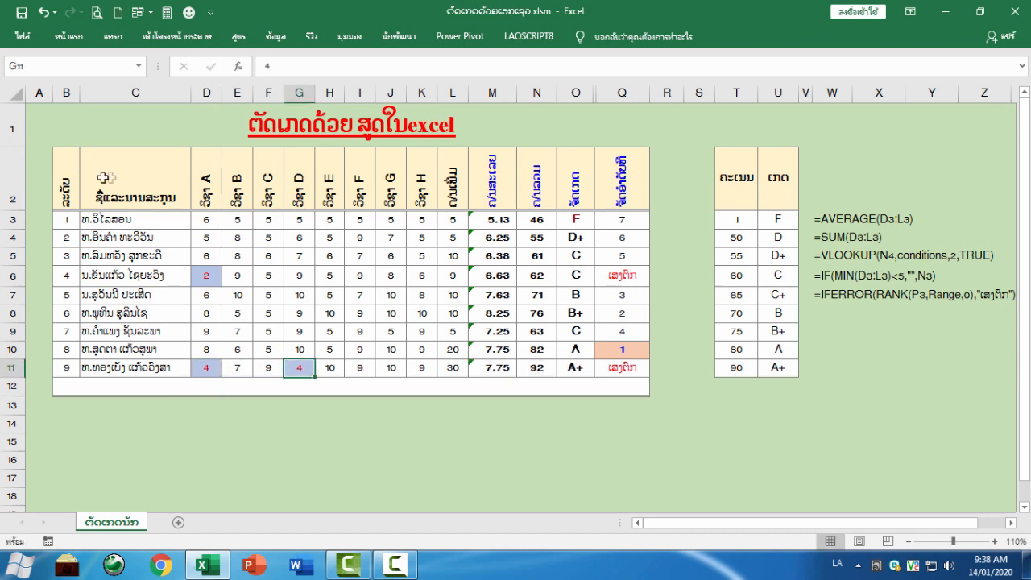
pyautogui.moveTo(66, 216)
pyautogui.mouseDown()
pyautogui.moveTo(318, 262)
pyautogui.moveTo(641, 393)
pyautogui.mouseUp()
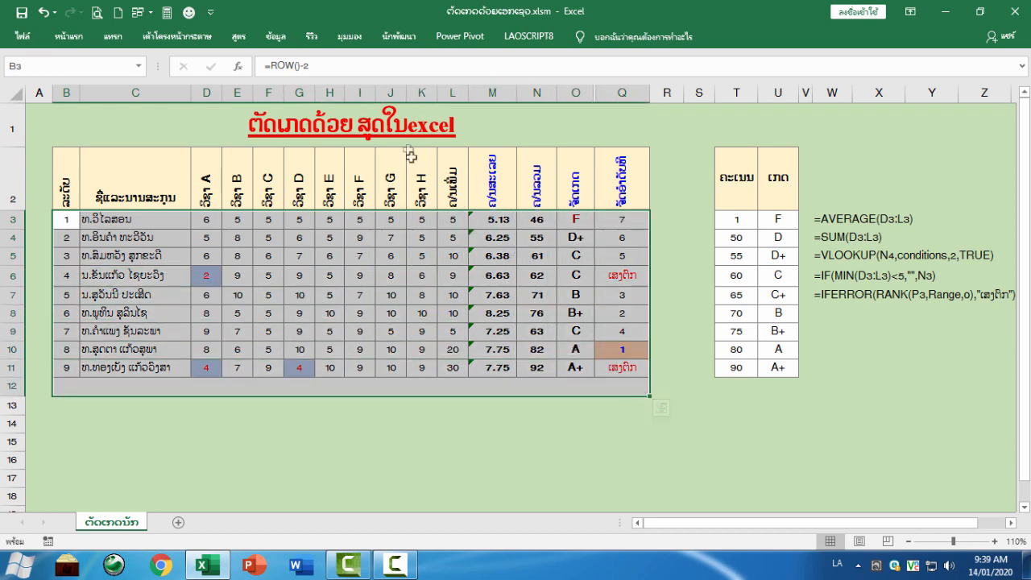
pyautogui.click(69, 36)
pyautogui.click(594, 85)
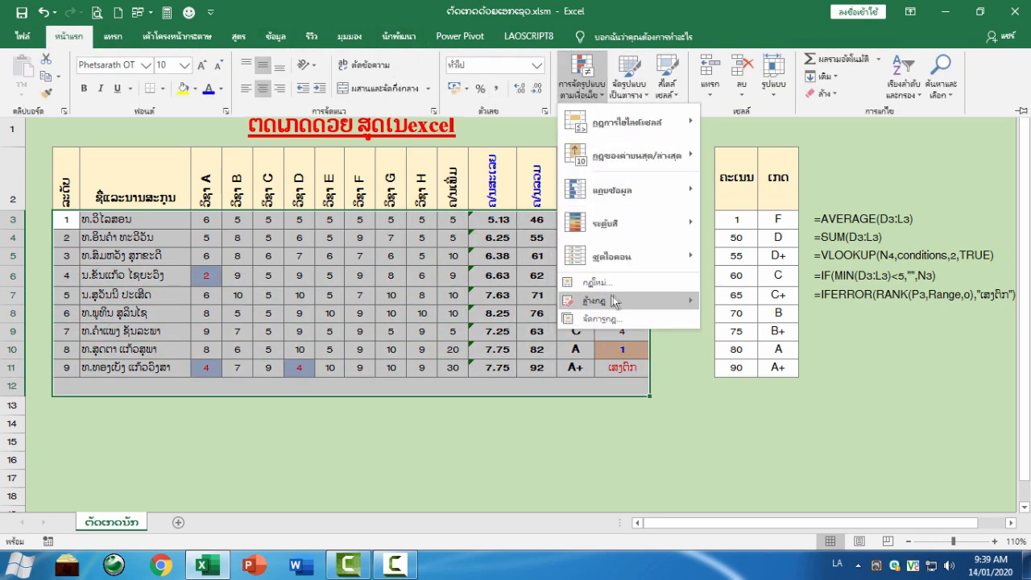
pyautogui.click(618, 322)
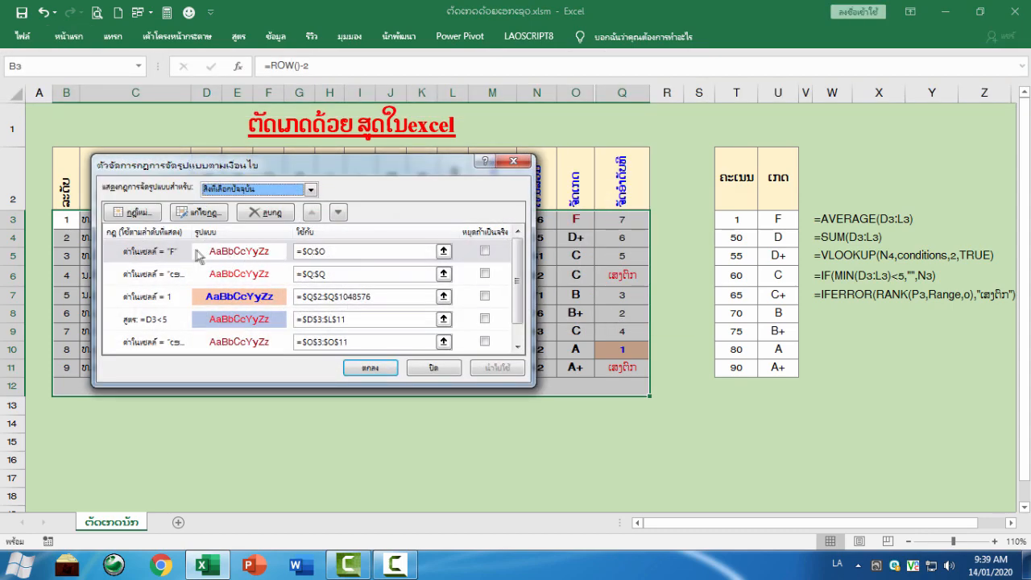
pyautogui.click(174, 251)
pyautogui.click(179, 275)
pyautogui.click(194, 297)
pyautogui.click(195, 319)
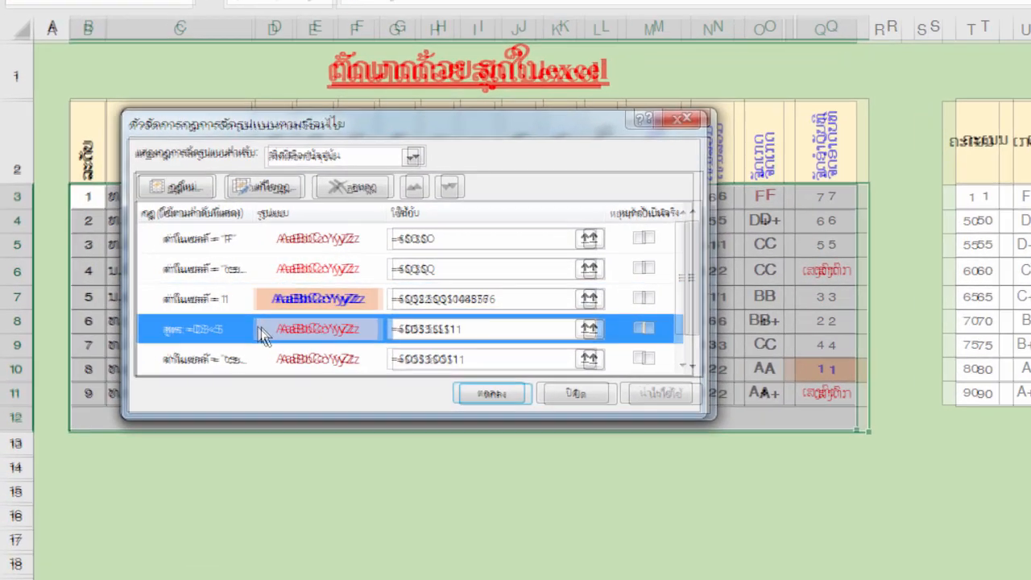
pyautogui.click(267, 364)
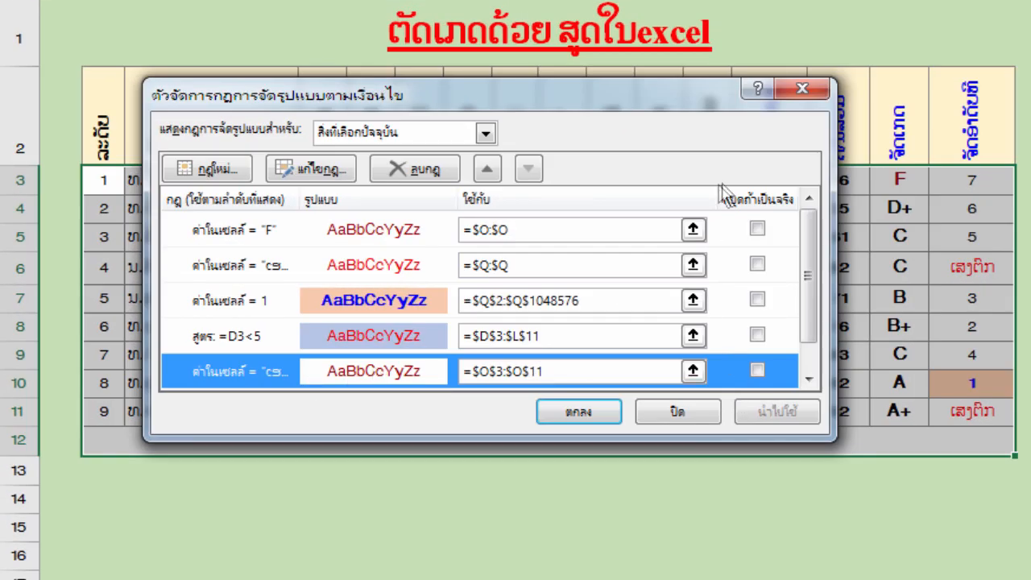
pyautogui.moveTo(548, 87); pyautogui.dragTo(620, 63)
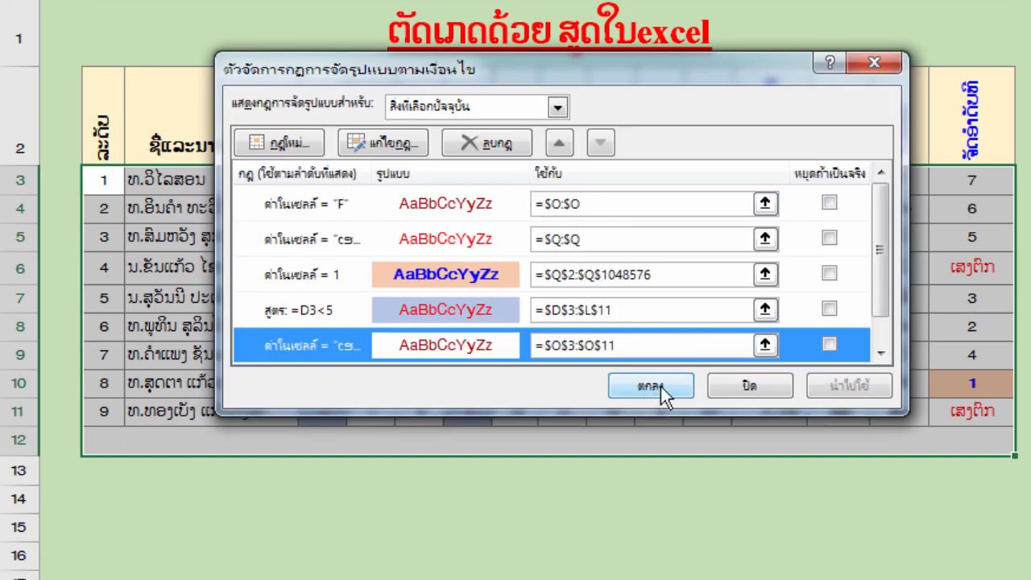
# Examine the conditional formatting rules for grade "F" in column O and "ເສງຕົກ" in column Q
pyautogui.click(475, 207)
pyautogui.doubleClick(475, 211)
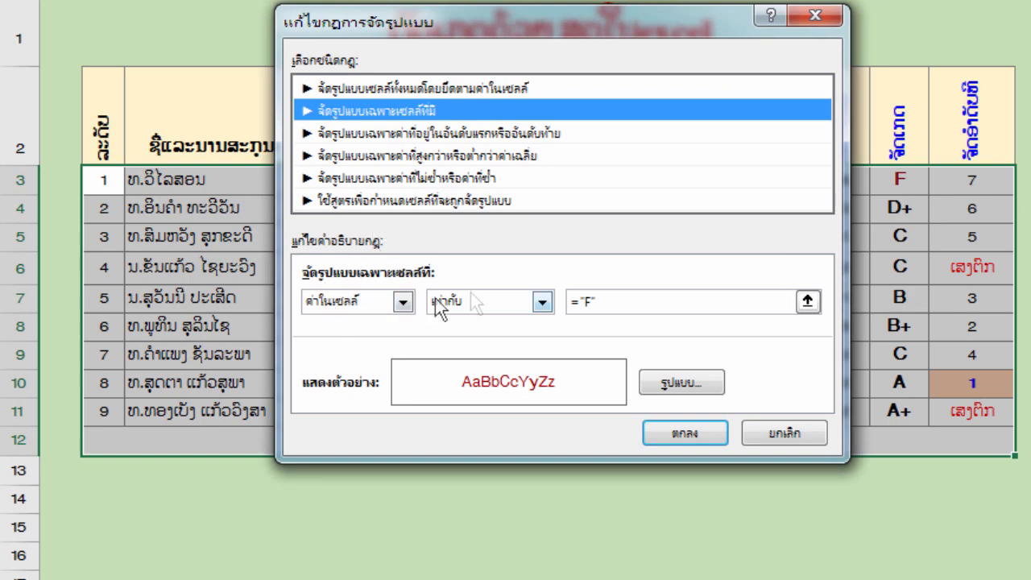
pyautogui.click(650, 303)
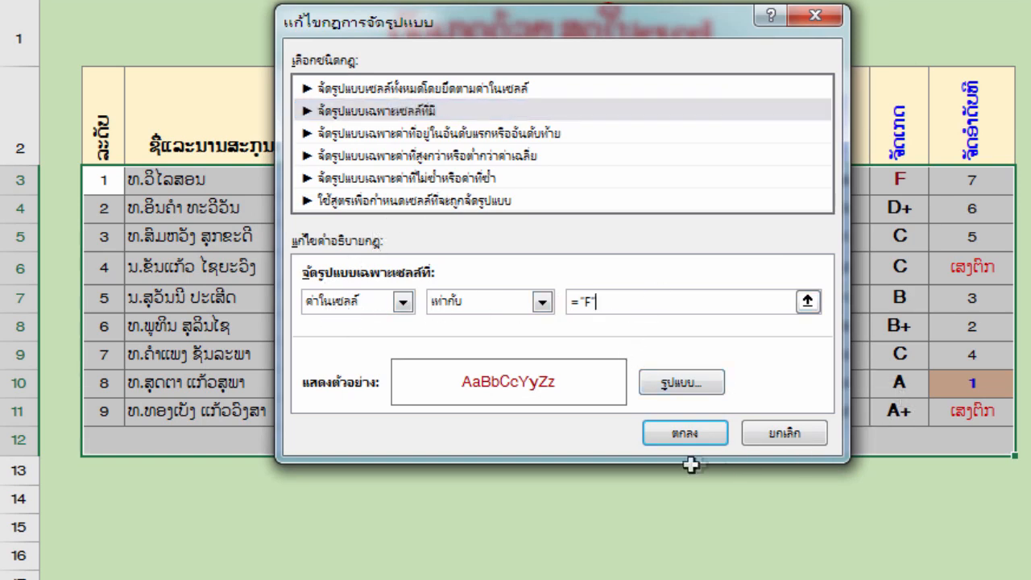
pyautogui.click(672, 438)
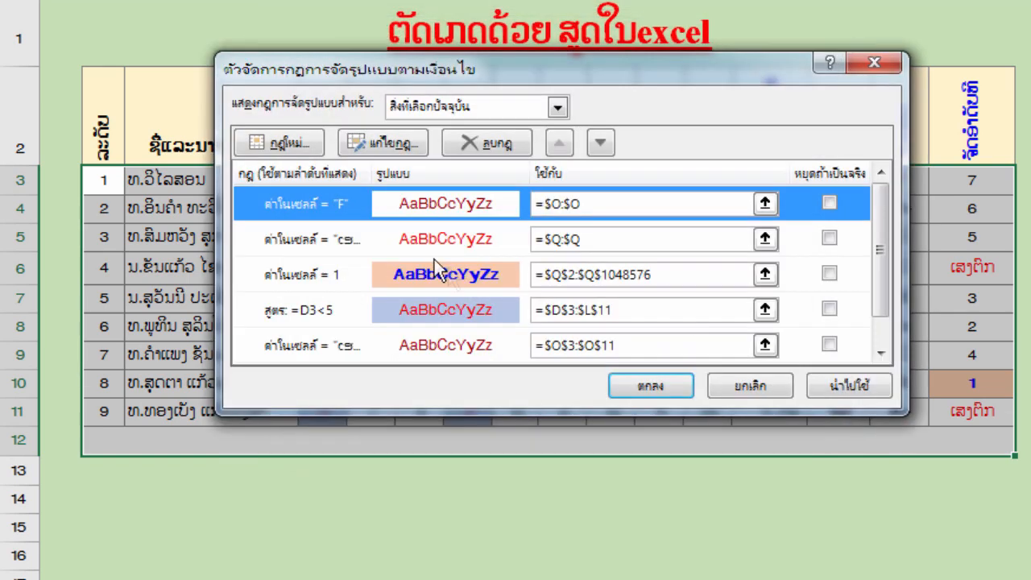
pyautogui.click(429, 253)
pyautogui.doubleClick(430, 254)
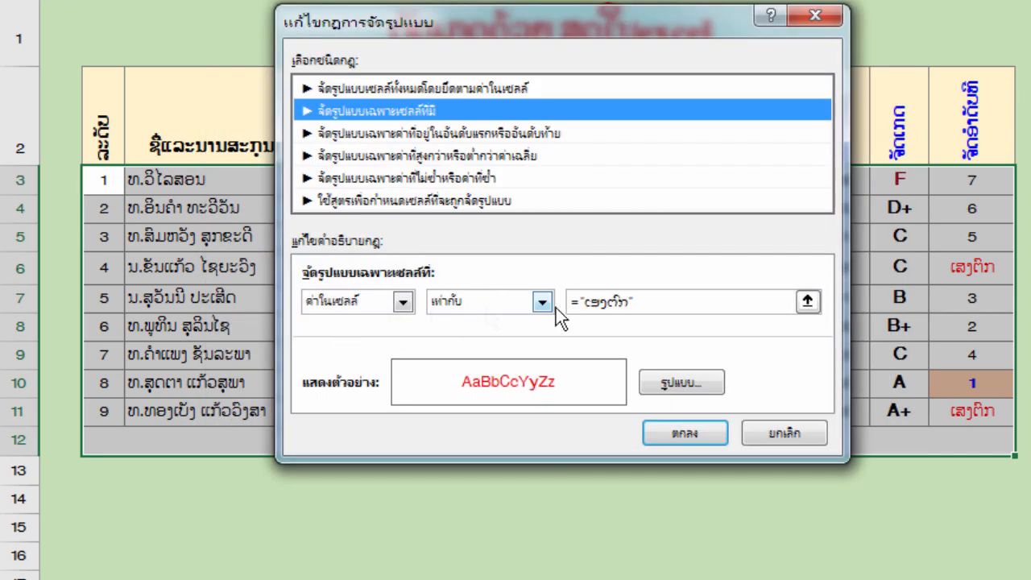
pyautogui.click(684, 434)
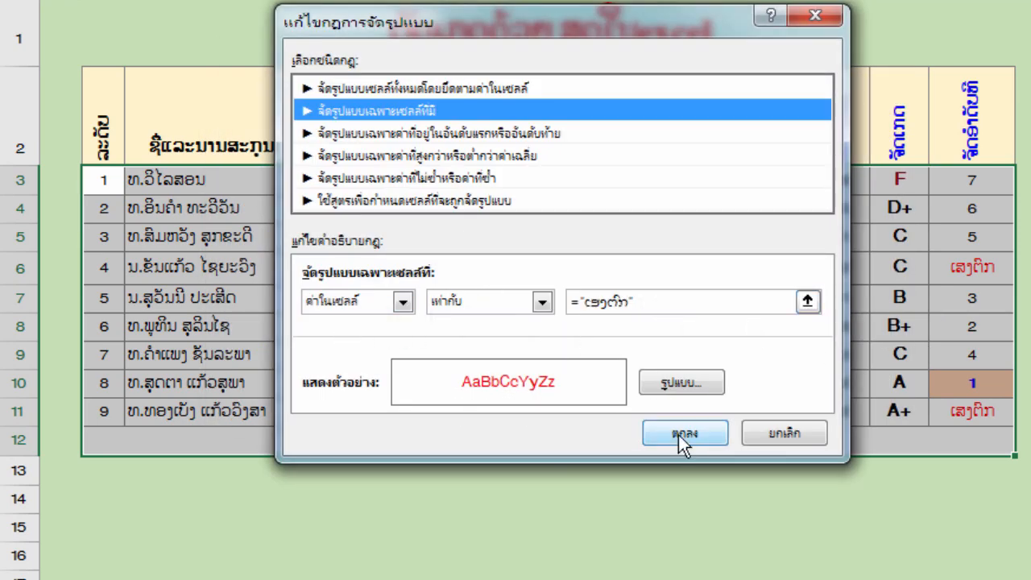
# Examine the rules for rank 1 in column Q, =D3<5 in D3:L11 and the text match in O3:O11, then close the manager
pyautogui.doubleClick(443, 274)
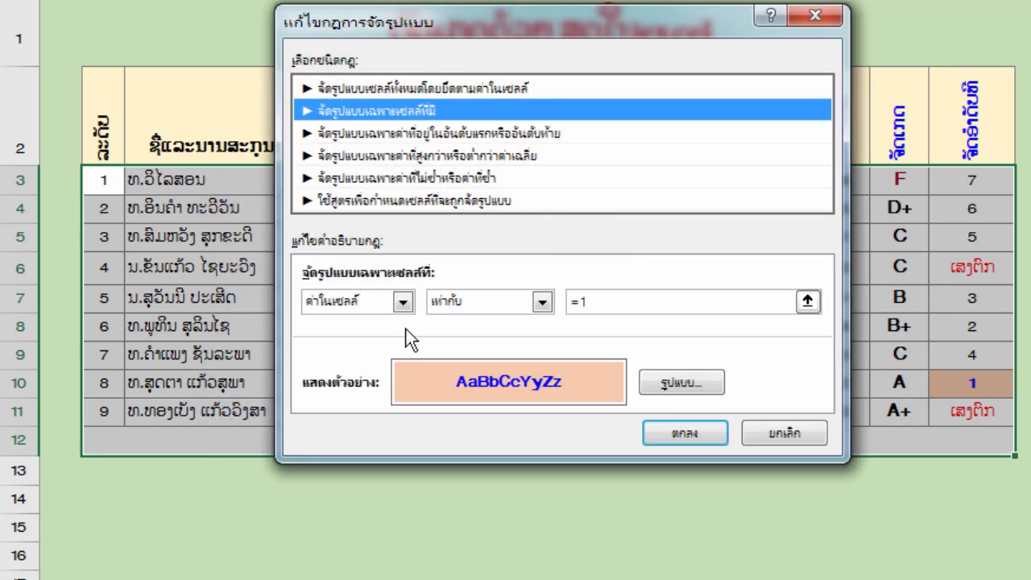
pyautogui.click(690, 435)
pyautogui.doubleClick(470, 329)
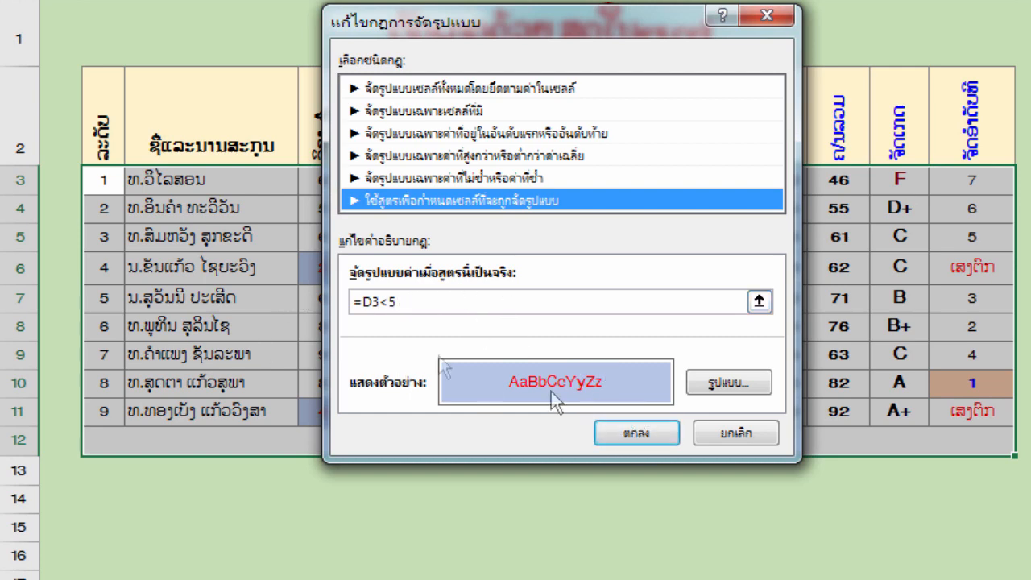
pyautogui.click(621, 439)
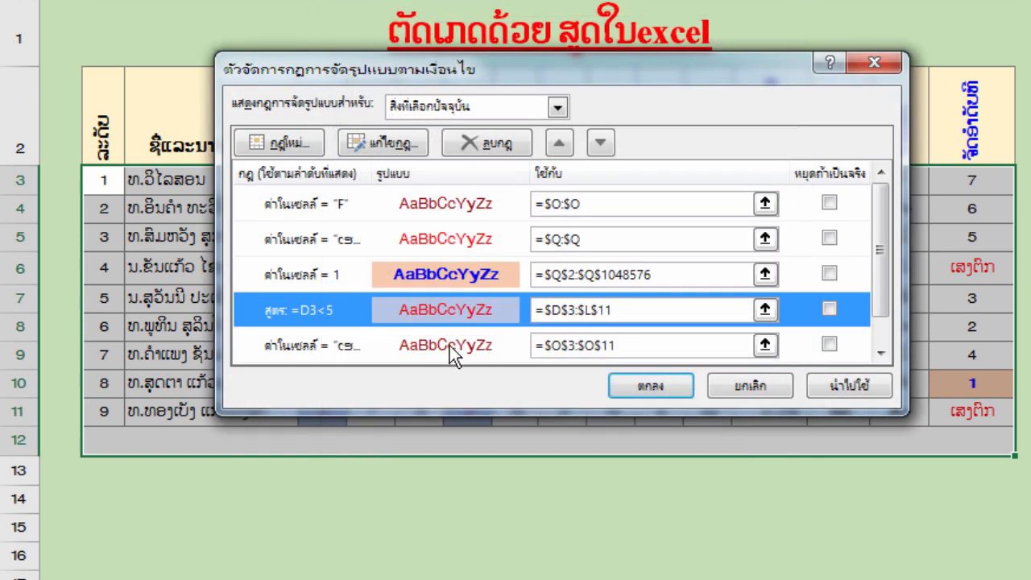
pyautogui.doubleClick(454, 357)
pyautogui.click(673, 435)
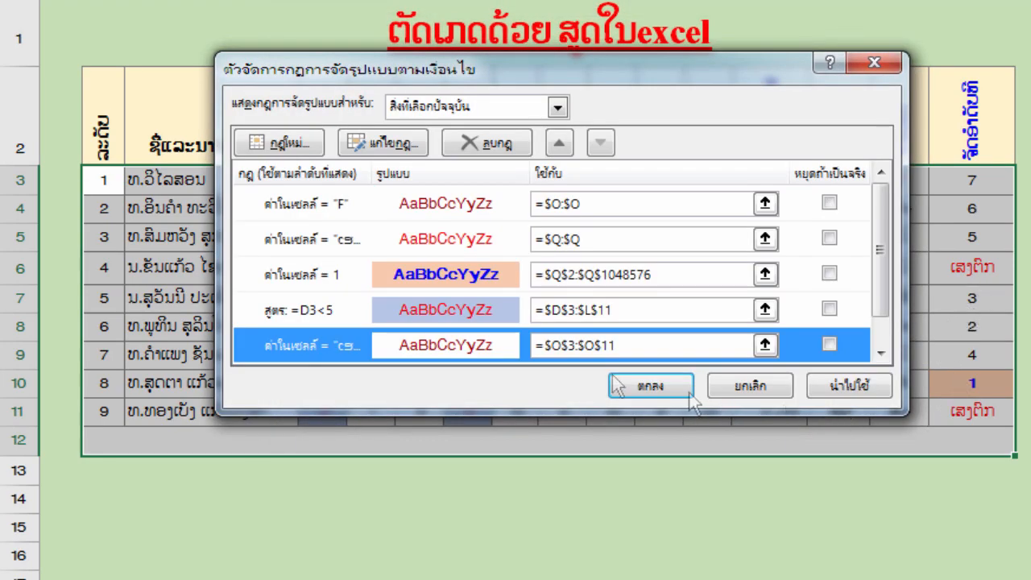
pyautogui.click(652, 384)
# Check the conditional formatting of the ranking cells in column Q from Q3 to Q9
pyautogui.click(975, 181)
pyautogui.click(978, 231)
pyautogui.click(972, 293)
pyautogui.click(972, 351)
pyautogui.scroll(-1, 804, 242)
pyautogui.click(838, 274)
pyautogui.scroll(1, 906, 284)
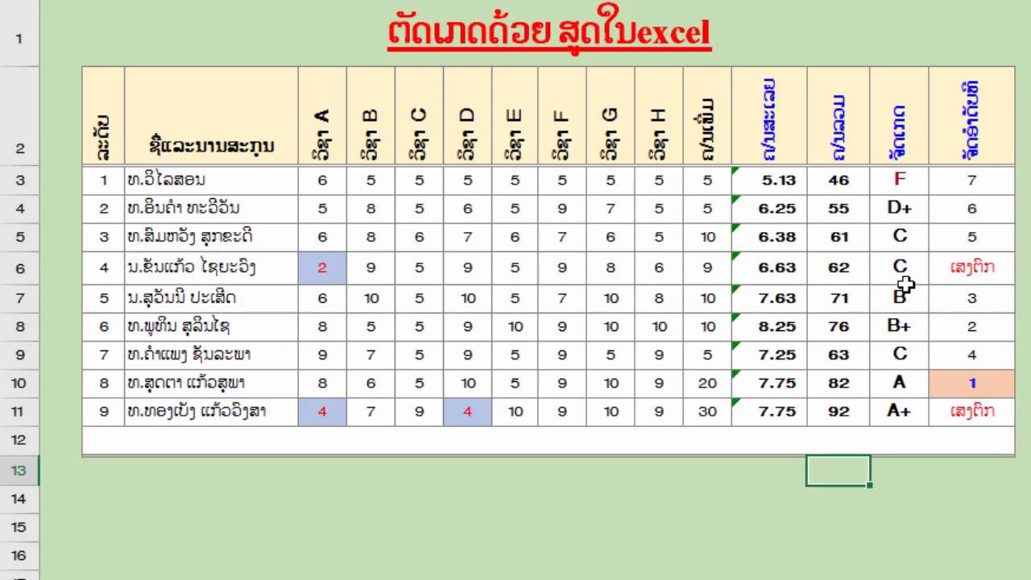
# Try to insert a row above row 12 and change the borders of B12:Q13
pyautogui.rightClick(19, 441)
pyautogui.click(73, 261)
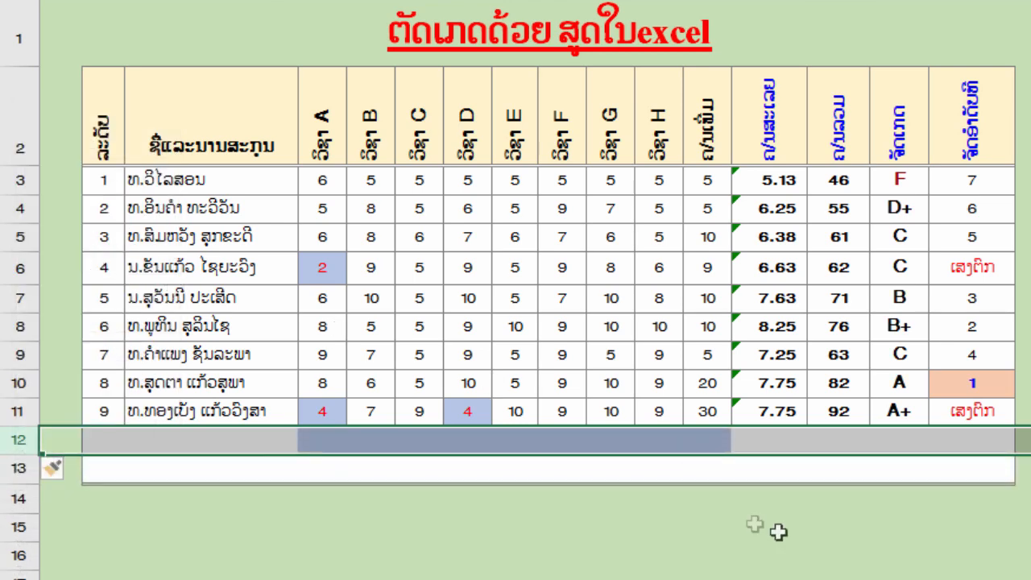
pyautogui.moveTo(112, 442); pyautogui.dragTo(978, 469)
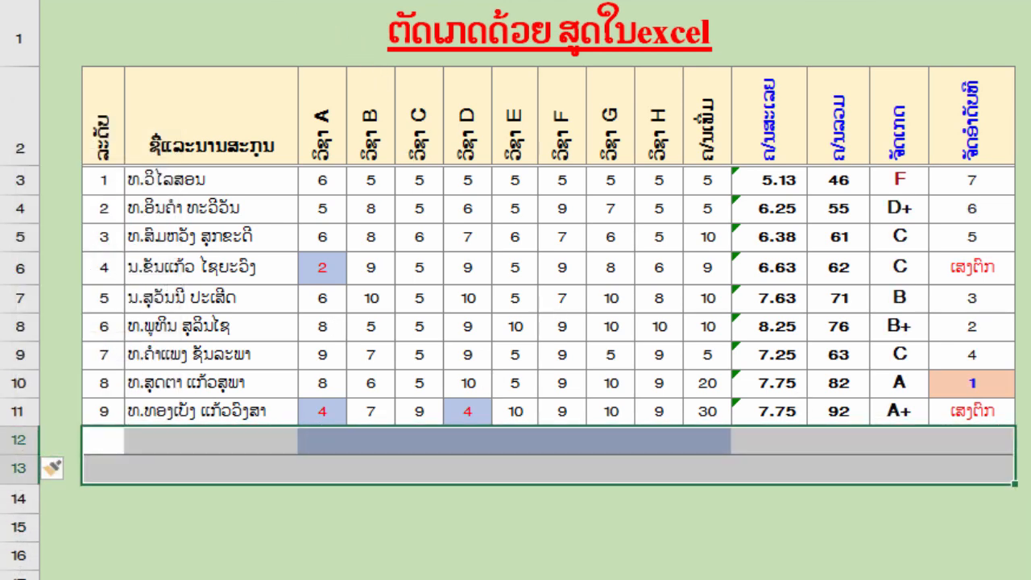
pyautogui.click(73, 0)
pyautogui.click(257, 0)
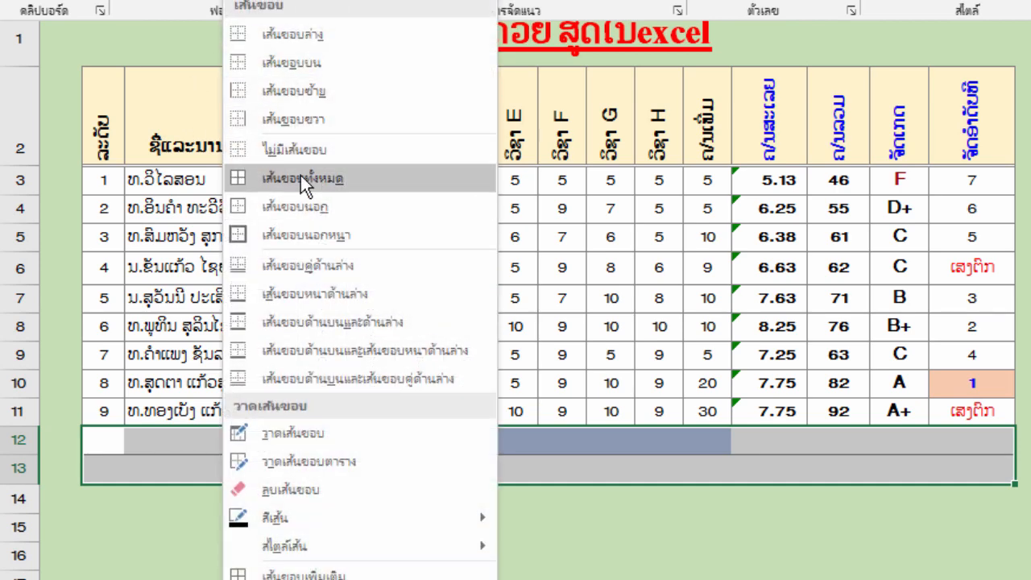
pyautogui.click(294, 149)
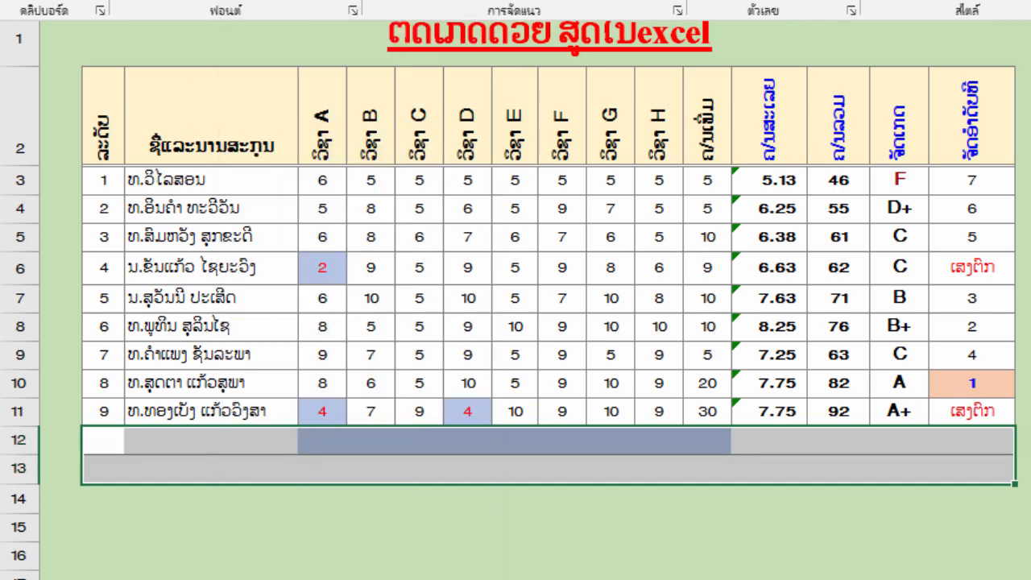
pyautogui.click(840, 501)
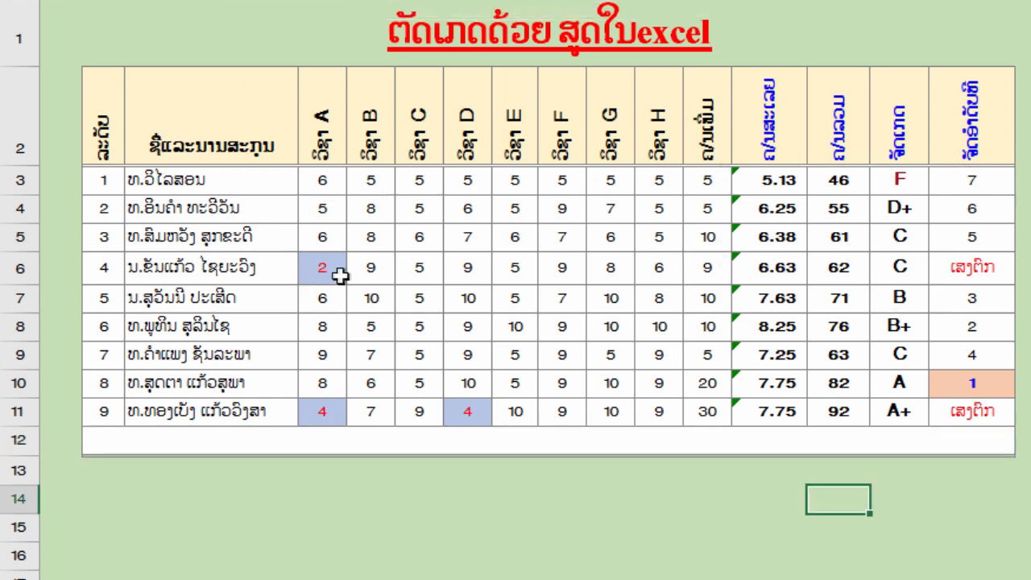
# Set the subject D score in G3 to 4 and check the grade in O3 and the ranks in column Q
pyautogui.click(574, 242)
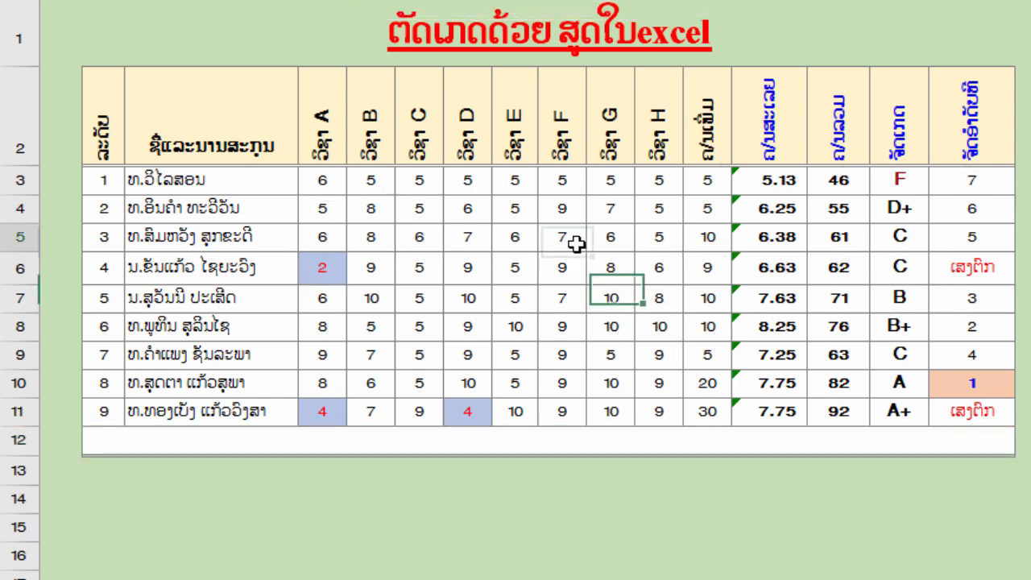
pyautogui.click(471, 183)
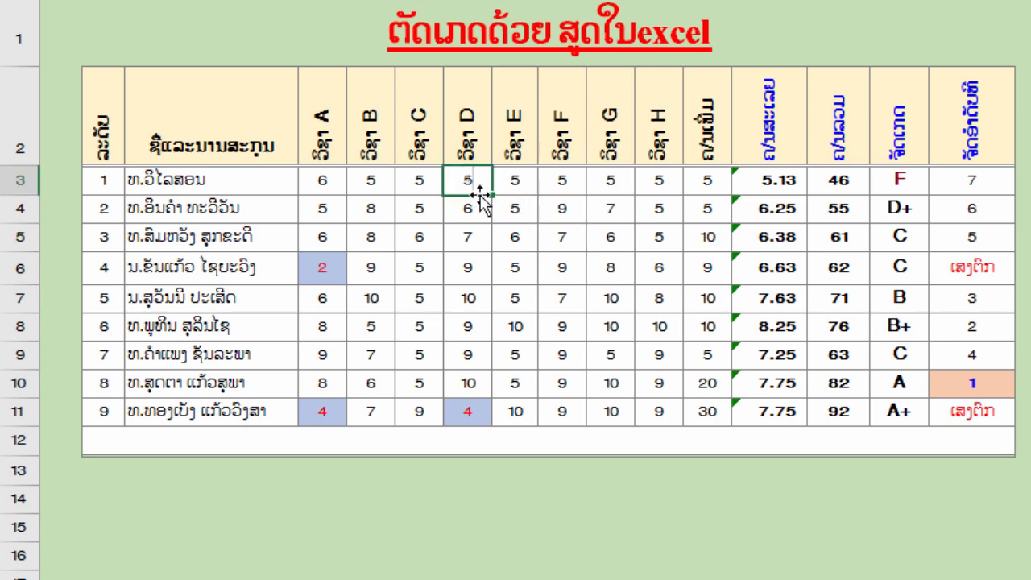
pyautogui.write('4')
pyautogui.press('Return')
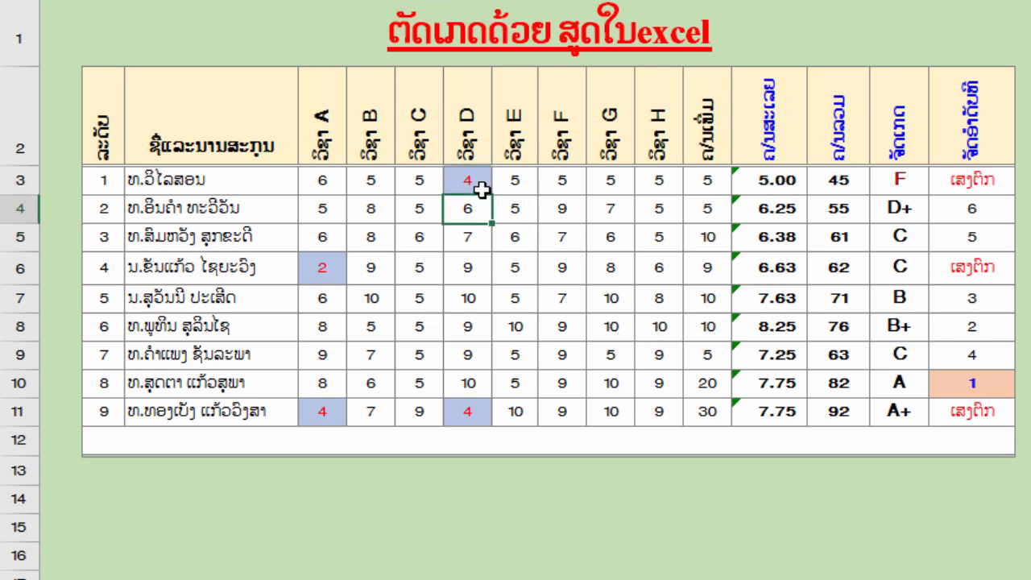
pyautogui.click(903, 178)
pyautogui.click(977, 183)
pyautogui.click(998, 267)
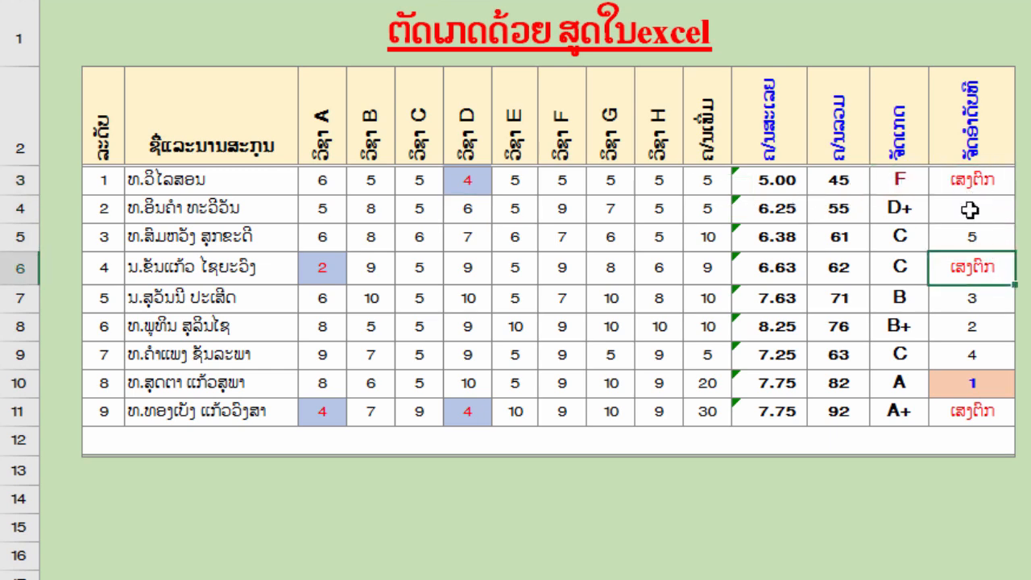
pyautogui.click(977, 386)
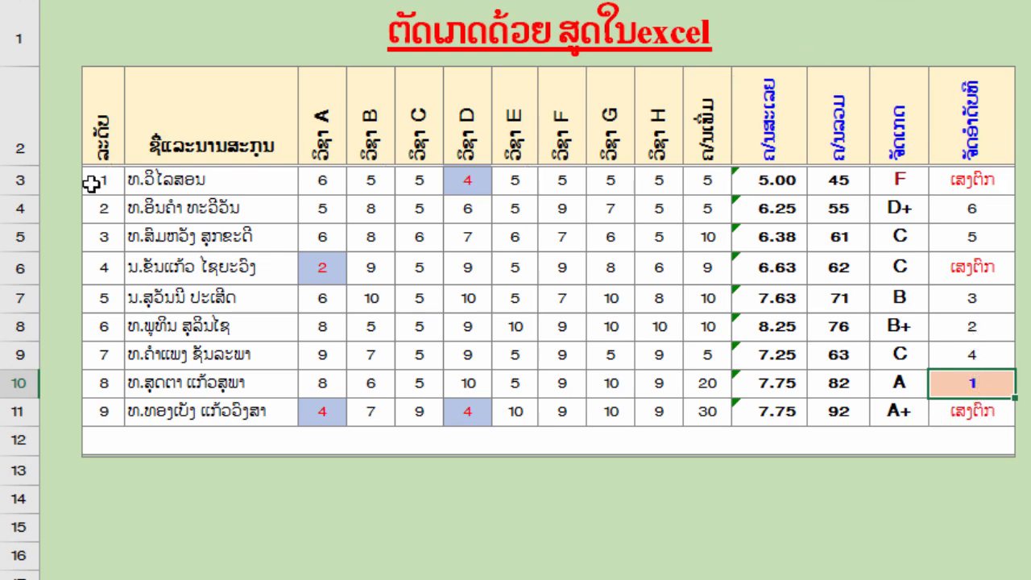
# Sort the student table B2:Q11 by the rank column ຈັດອຳດັບທີ on cell values, from smallest to largest
pyautogui.click(91, 184)
pyautogui.click(95, 119)
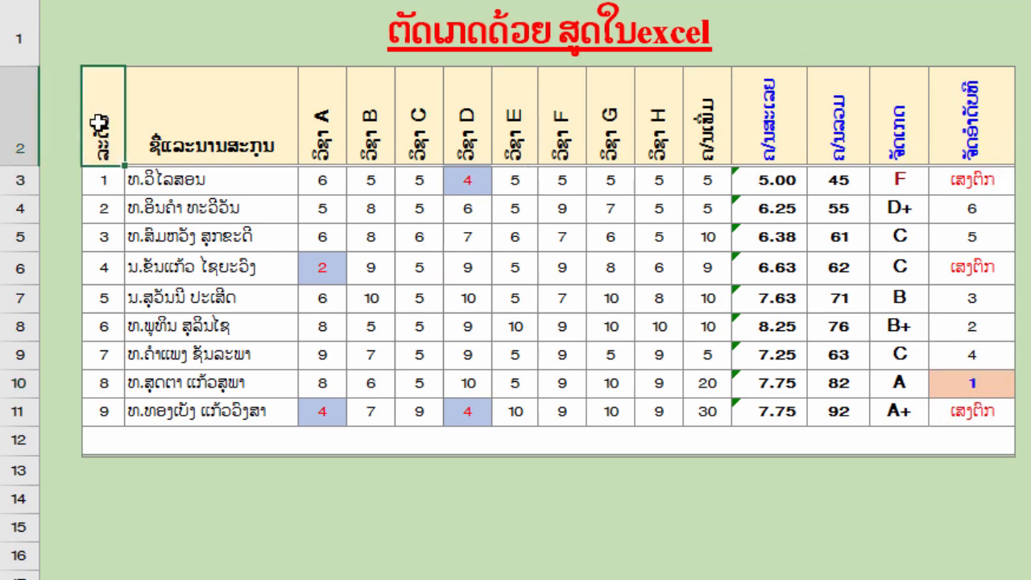
pyautogui.hotkey('ctrl', 'shift', 'Right')
pyautogui.hotkey('ctrl', 'shift', 'Down')
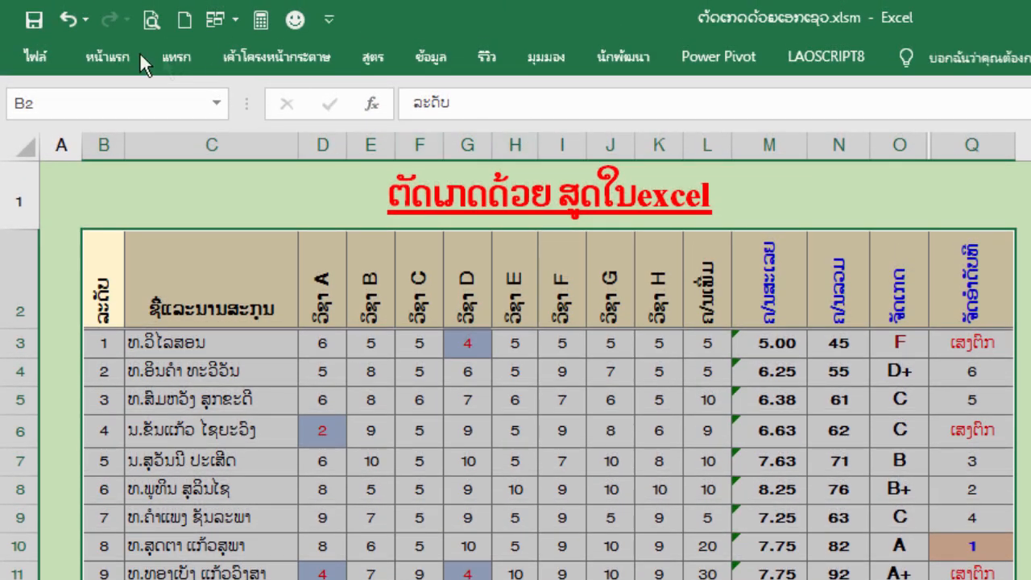
pyautogui.click(111, 59)
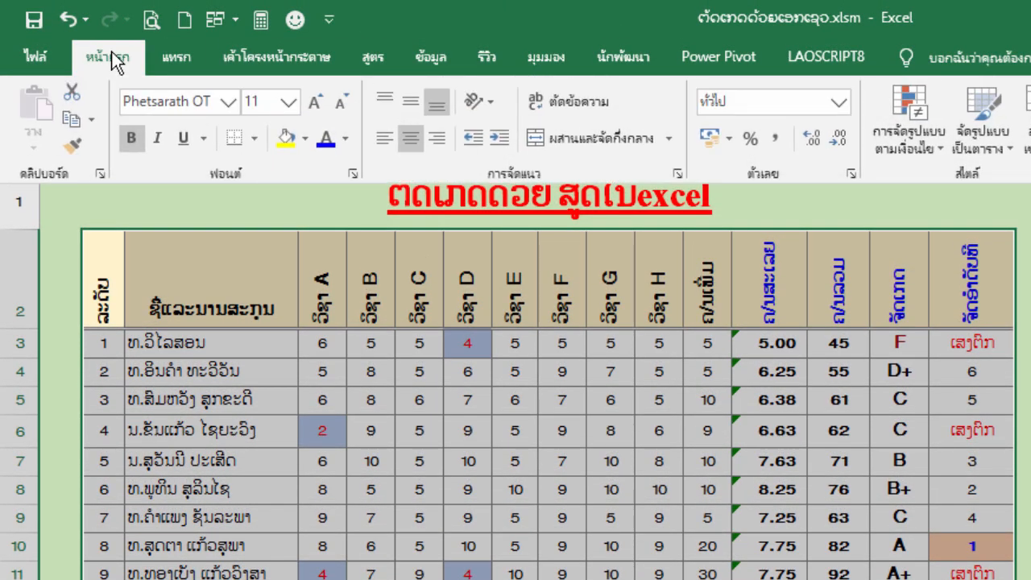
pyautogui.click(387, 62)
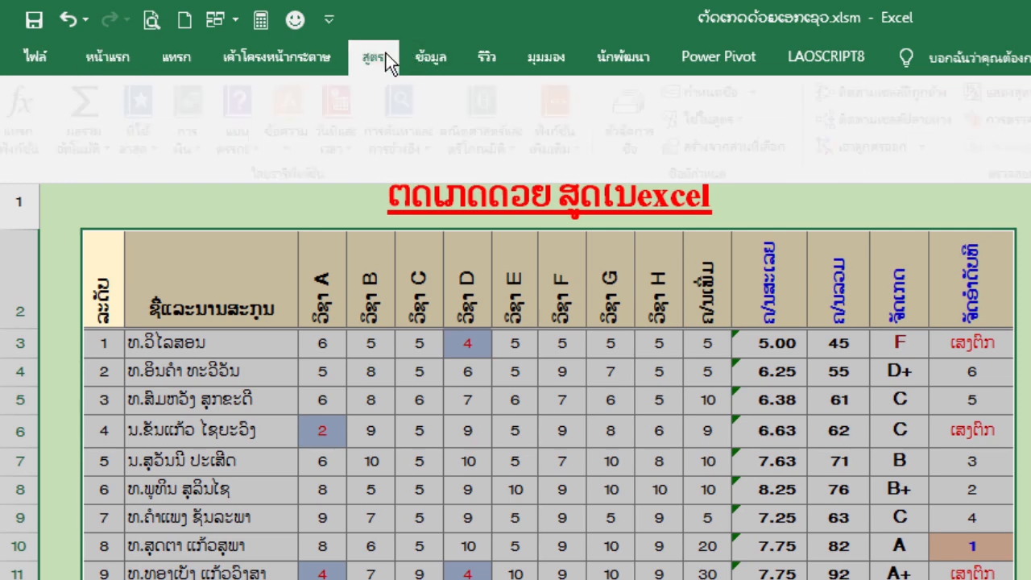
pyautogui.click(443, 68)
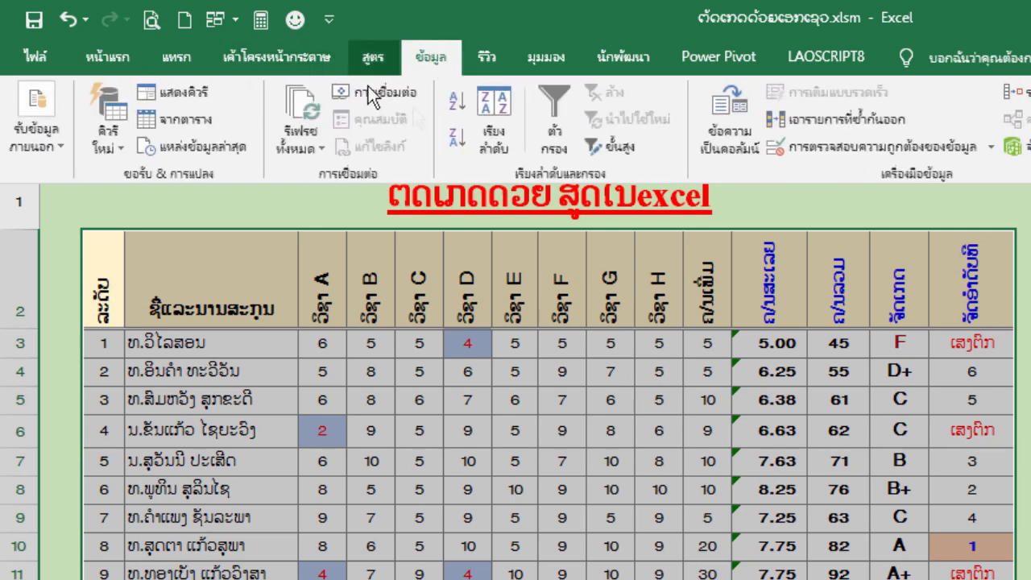
pyautogui.click(500, 100)
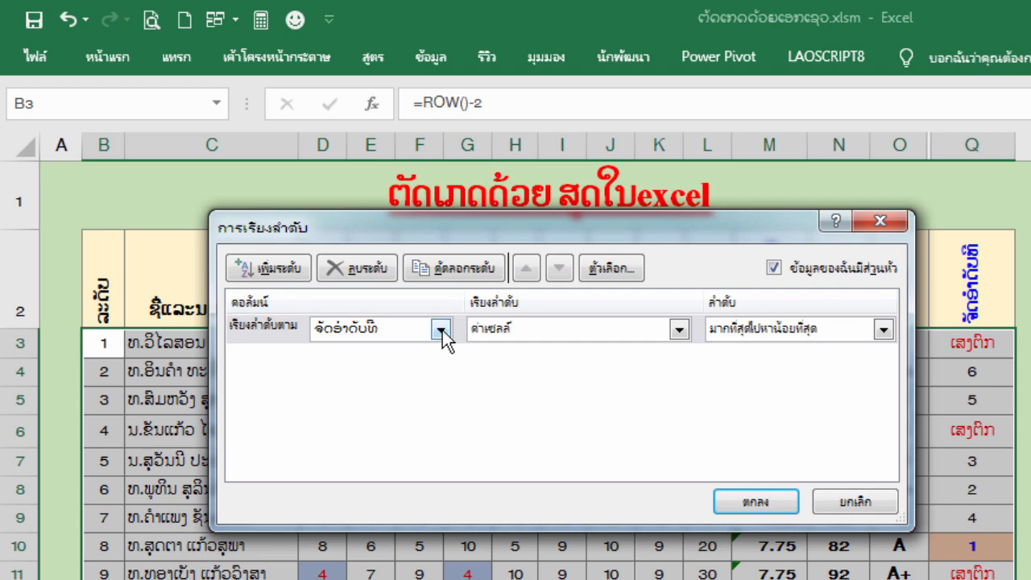
pyautogui.moveTo(608, 239); pyautogui.dragTo(511, 229)
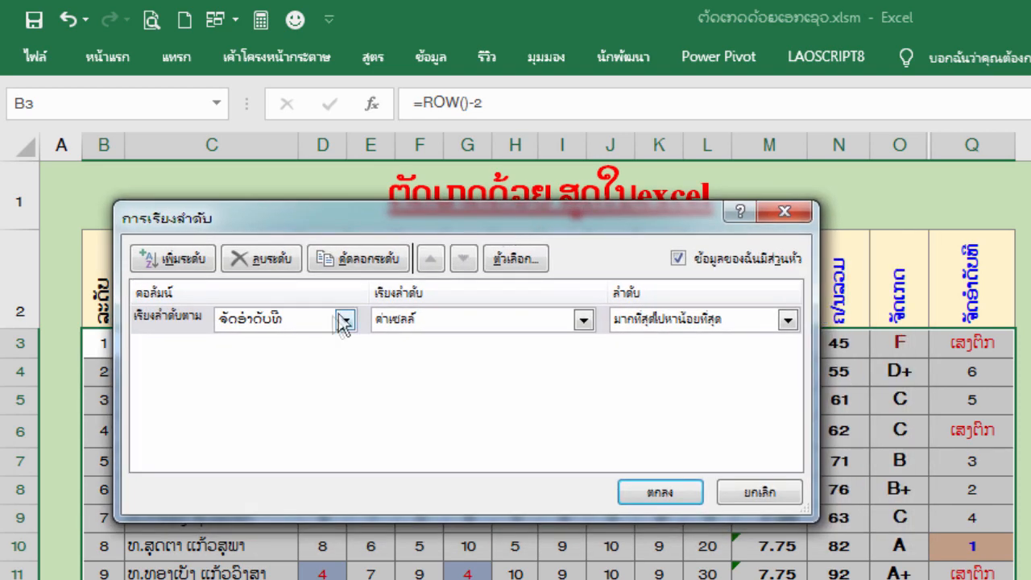
pyautogui.click(787, 320)
pyautogui.click(710, 341)
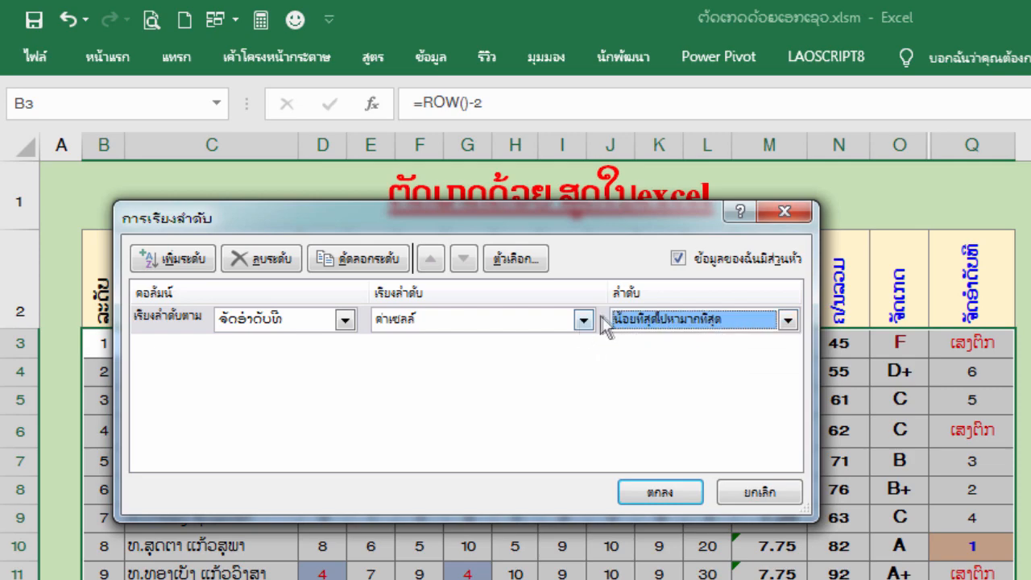
pyautogui.click(661, 494)
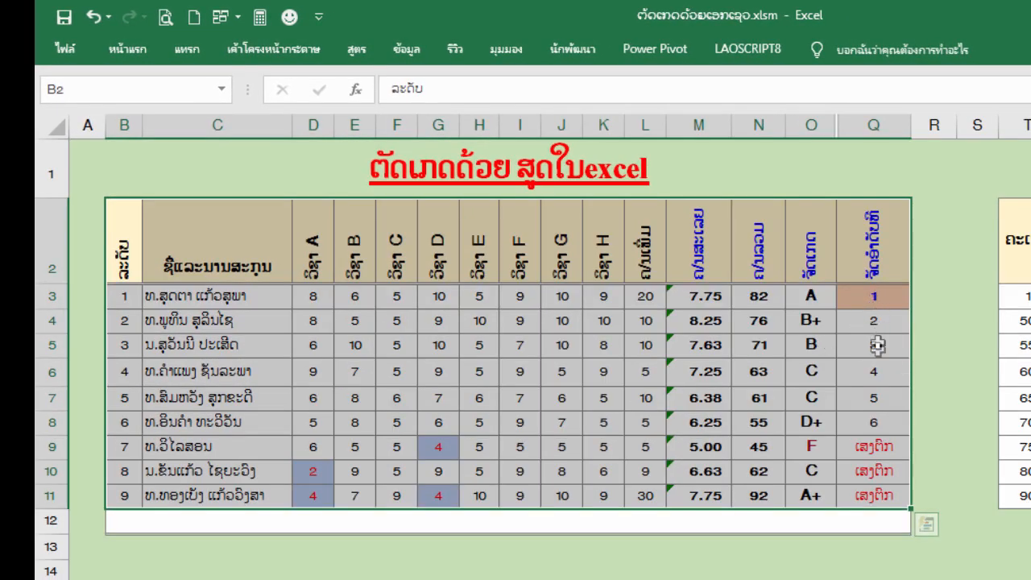
# Check the sorted ranks in column Q from Q3 down to the ເສງຕົກ cells in Q9:Q11
pyautogui.click(870, 296)
pyautogui.click(870, 322)
pyautogui.click(870, 346)
pyautogui.click(870, 371)
pyautogui.click(871, 397)
pyautogui.click(871, 422)
pyautogui.click(870, 446)
pyautogui.click(868, 472)
pyautogui.click(864, 490)
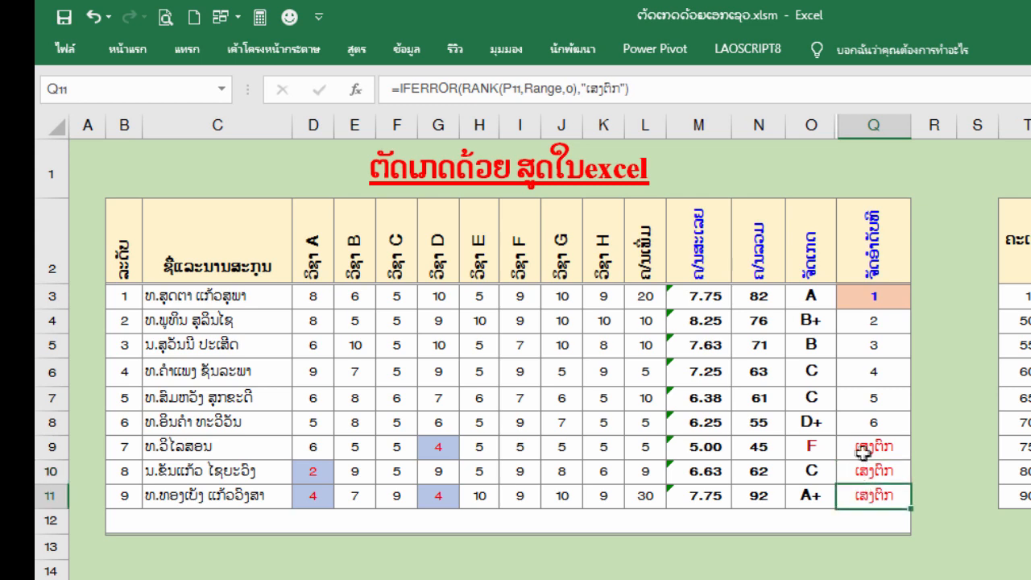
pyautogui.moveTo(864, 447); pyautogui.dragTo(870, 495)
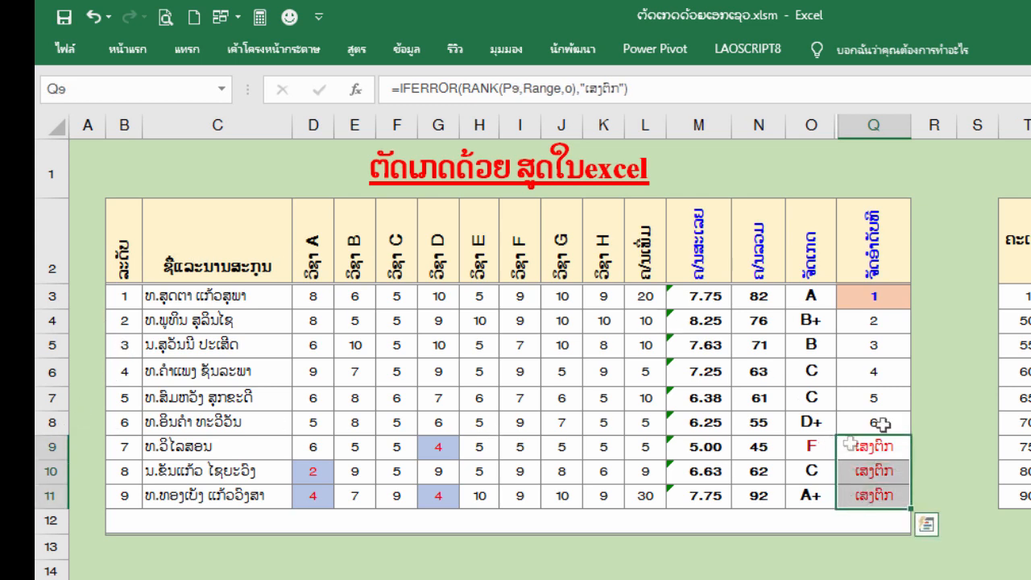
pyautogui.press('Up')
# Count the failed students in T12 with the formula =COUNTIF(Q3:Q12,"ເສງຕົກ")
pyautogui.click(1021, 525)
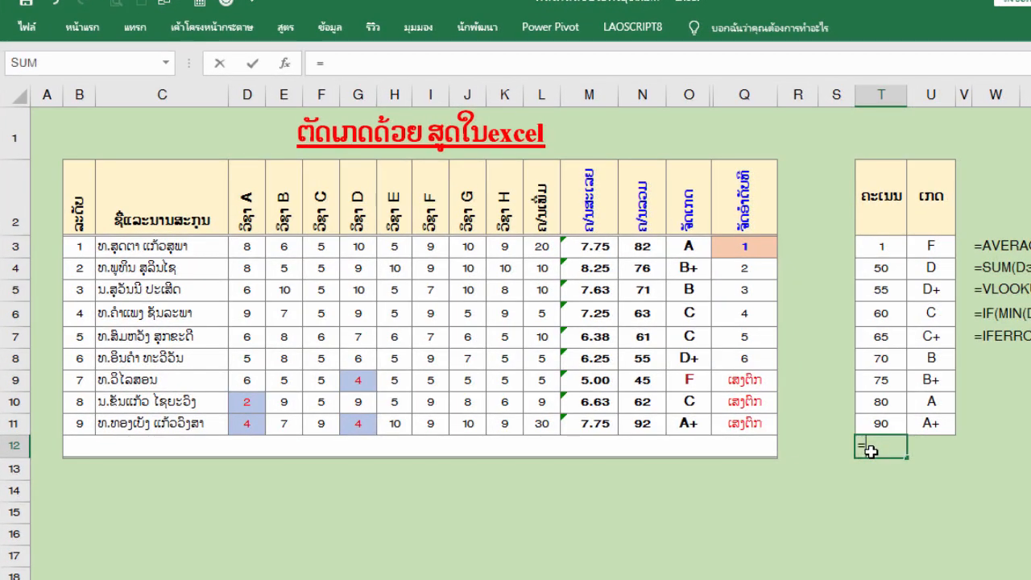
pyautogui.write('=coun')
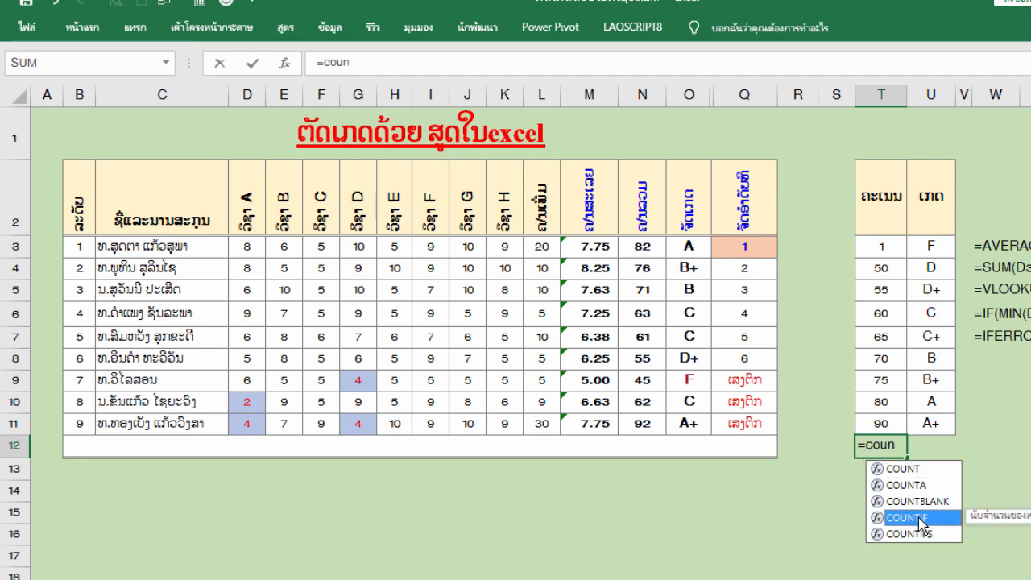
pyautogui.doubleClick(924, 519)
pyautogui.moveTo(749, 246); pyautogui.dragTo(769, 456)
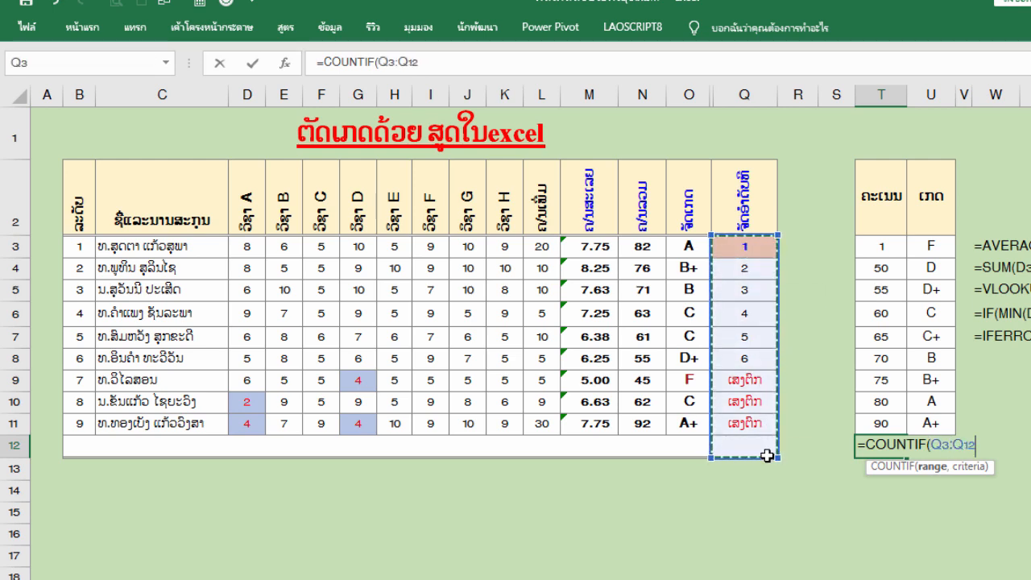
pyautogui.write(',')
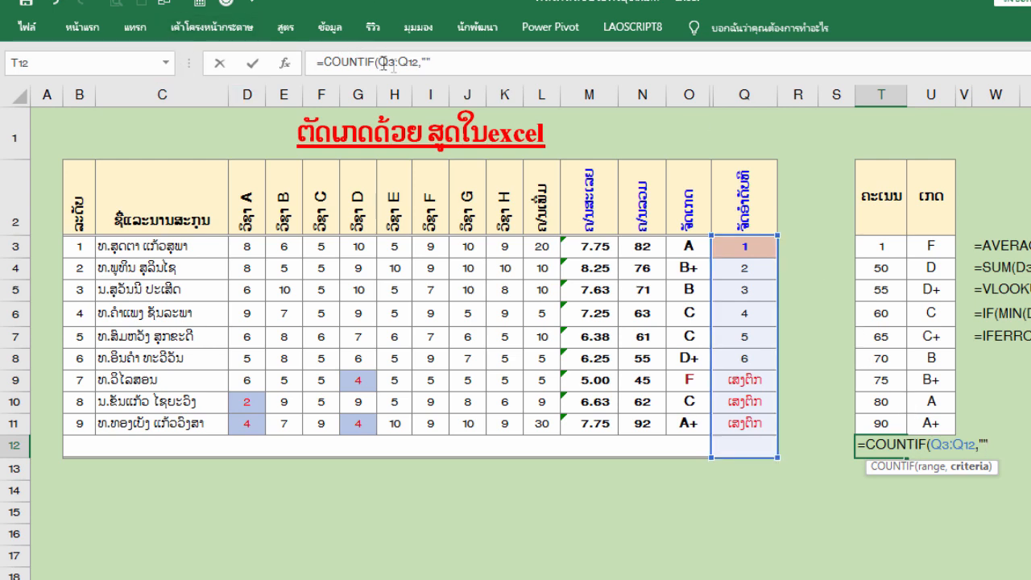
pyautogui.click(427, 60)
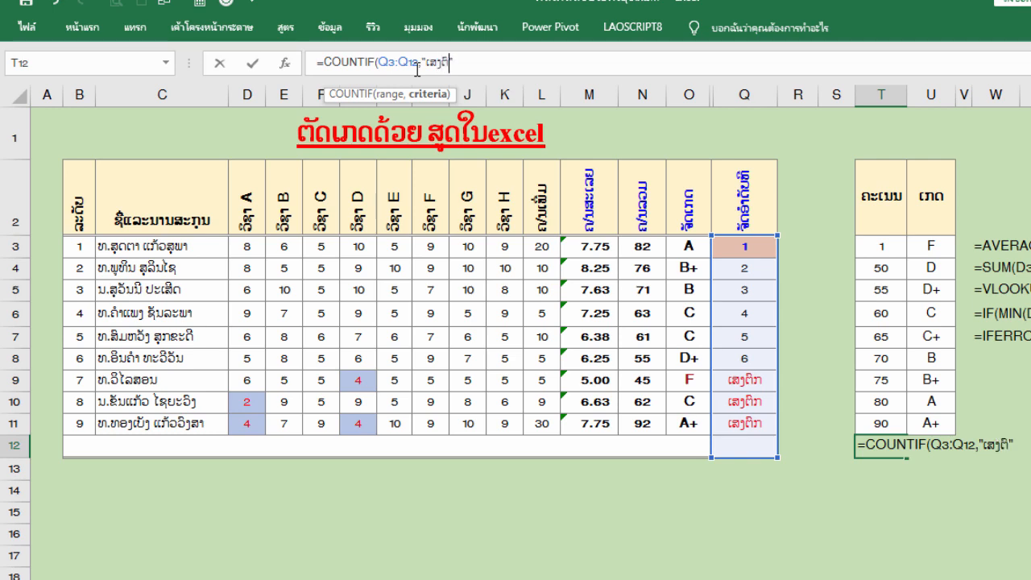
pyautogui.press('Return')
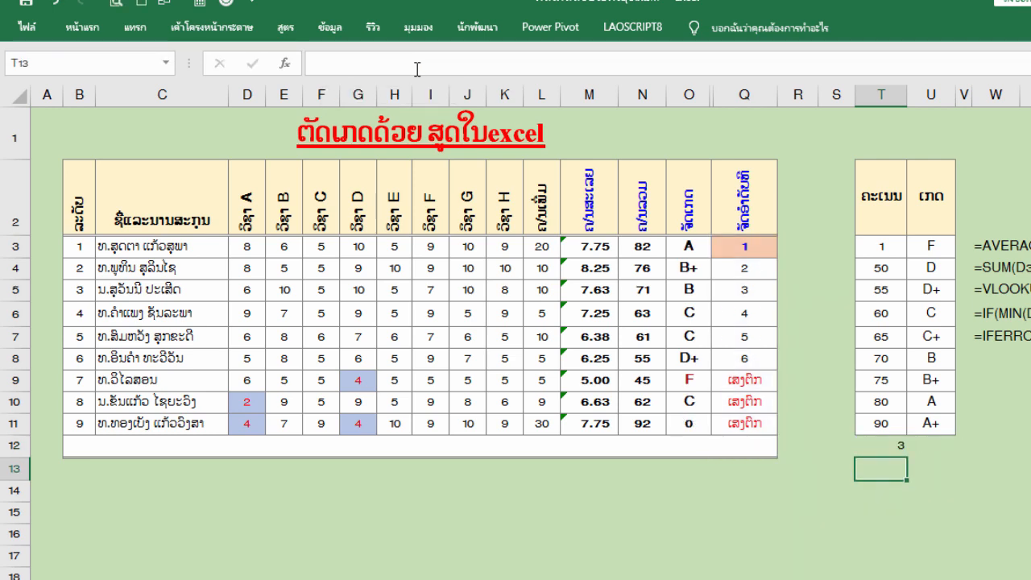
# Compare the COUNTIF formula in T12 with the ເສງຕົກ cells in Q9:Q11
pyautogui.click(882, 448)
pyautogui.moveTo(735, 380); pyautogui.dragTo(732, 431)
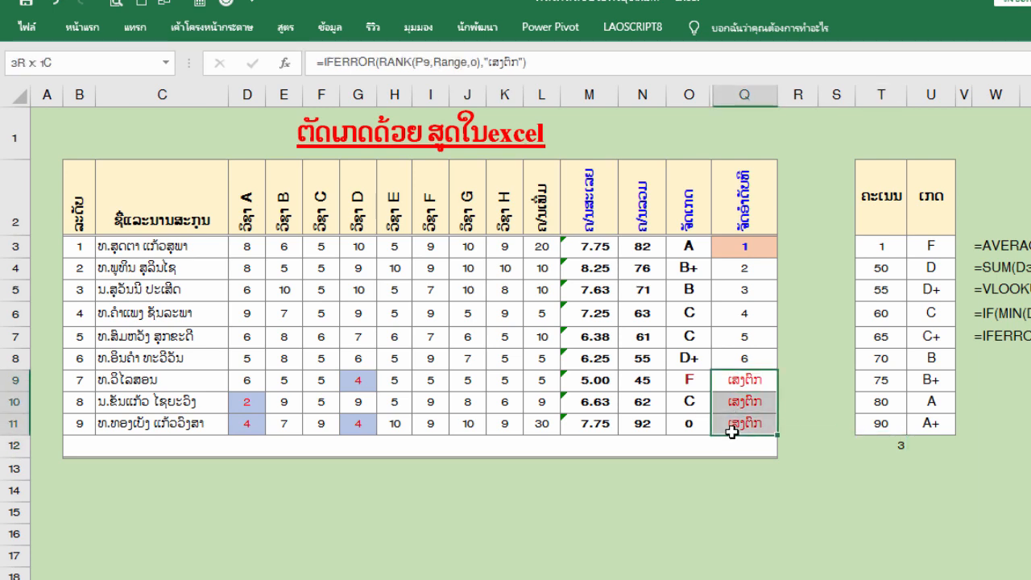
pyautogui.doubleClick(888, 450)
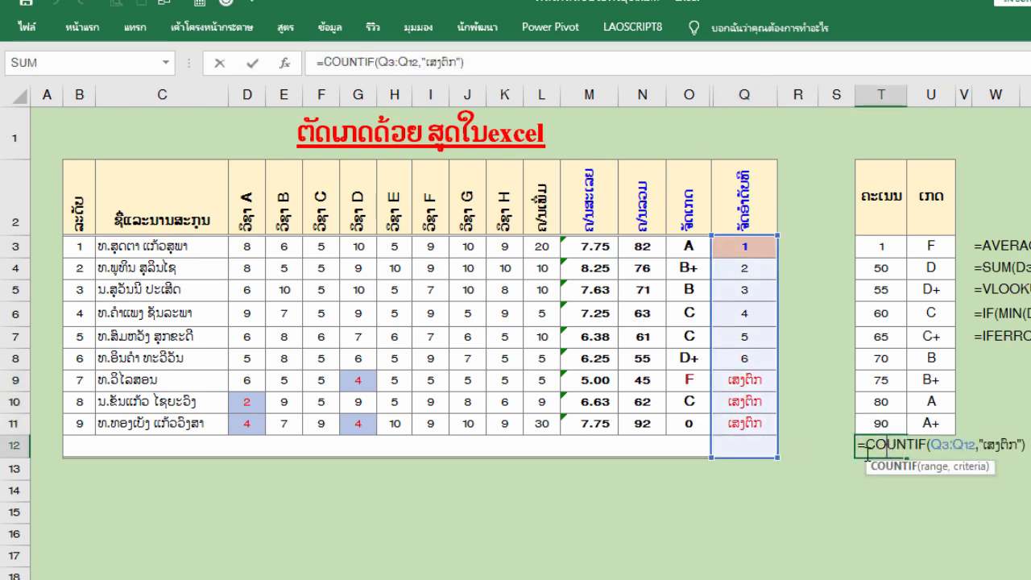
pyautogui.press('Return')
pyautogui.click(867, 448)
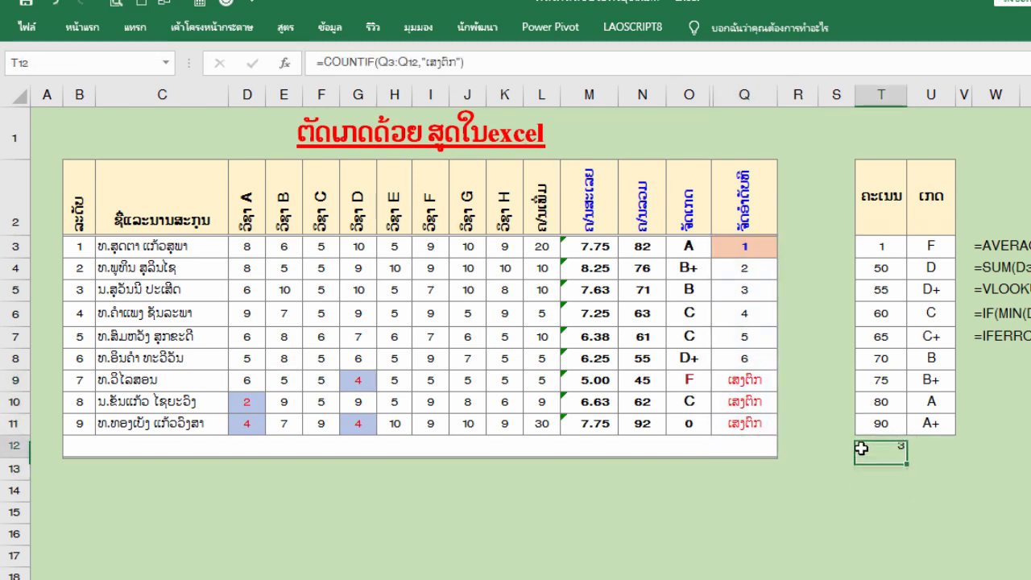
# Enter the unit ຄົນ in U12 and format T12:U12 with blue underlined text
pyautogui.click(931, 448)
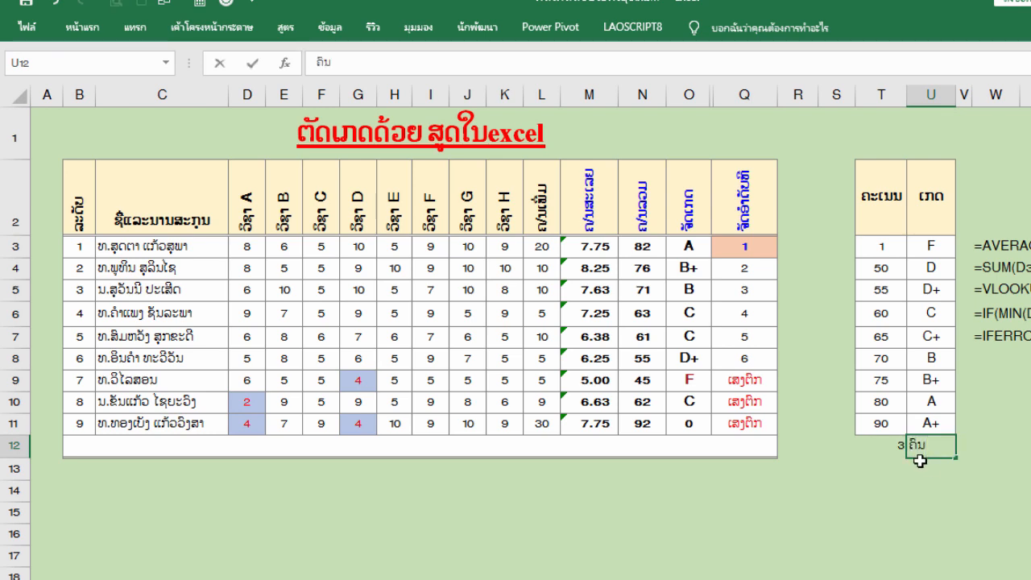
pyautogui.press('Return')
pyautogui.moveTo(894, 448); pyautogui.dragTo(933, 446)
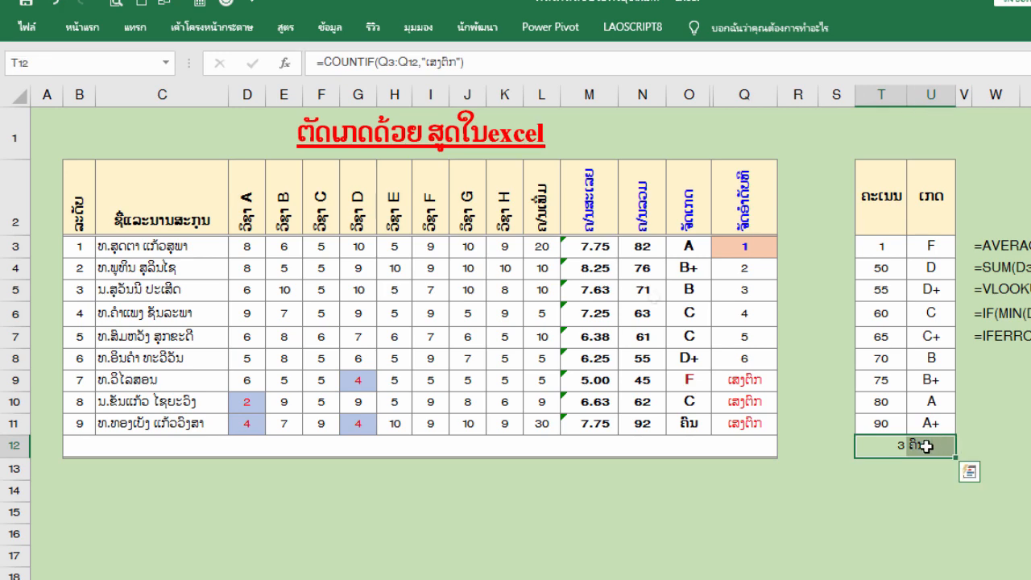
pyautogui.click(82, 28)
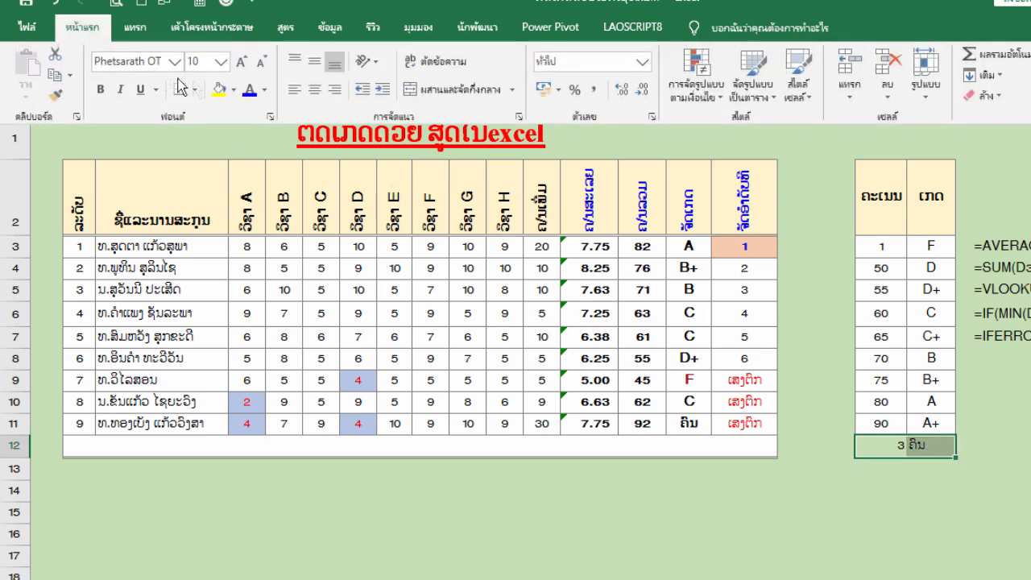
pyautogui.click(249, 90)
pyautogui.click(143, 90)
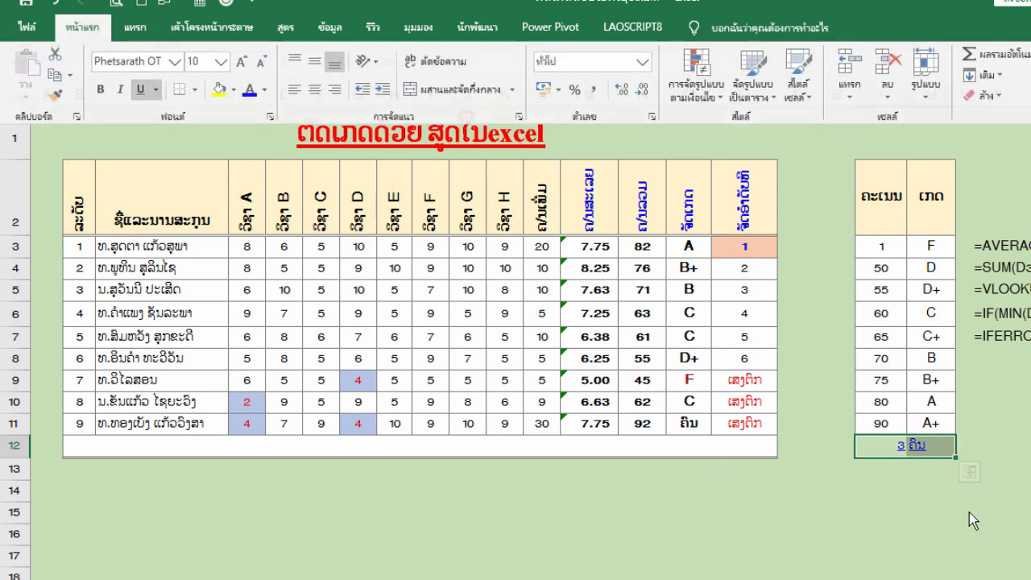
pyautogui.click(967, 471)
pyautogui.click(900, 448)
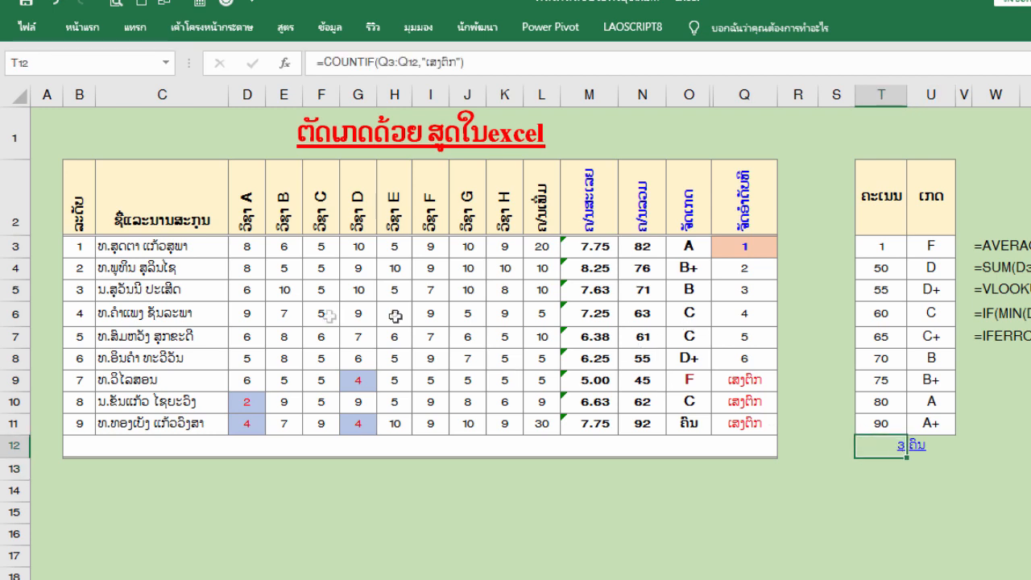
# Set the subject B score in E4 to 4 and check the failed-student count in T12
pyautogui.click(355, 293)
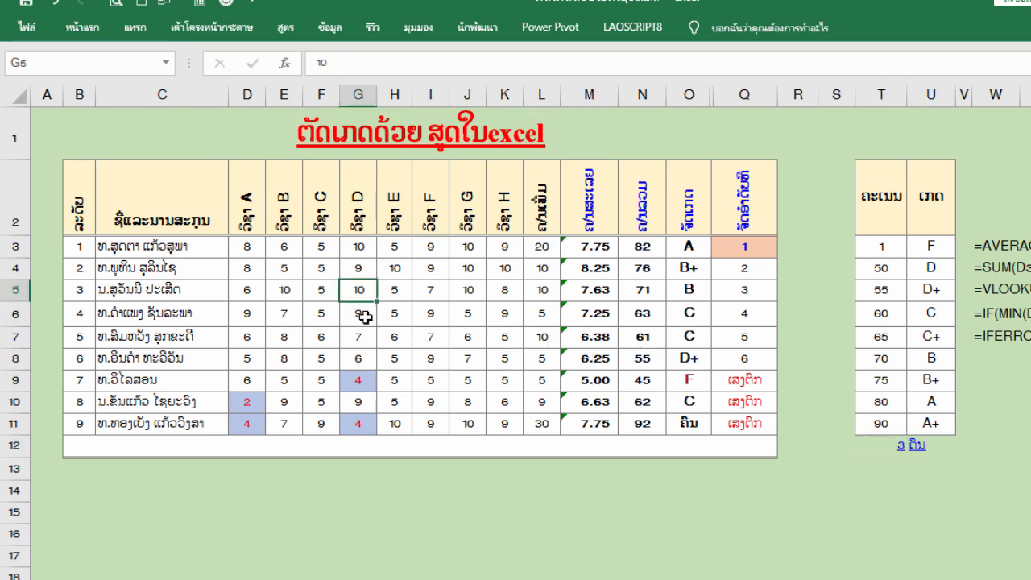
pyautogui.click(365, 318)
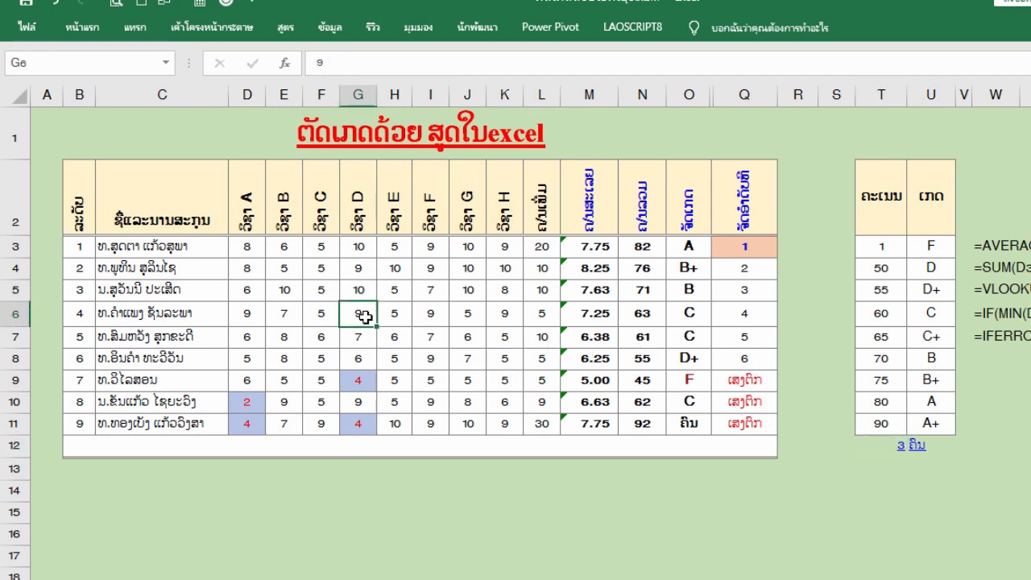
pyautogui.click(278, 272)
pyautogui.write('4')
pyautogui.press('Return')
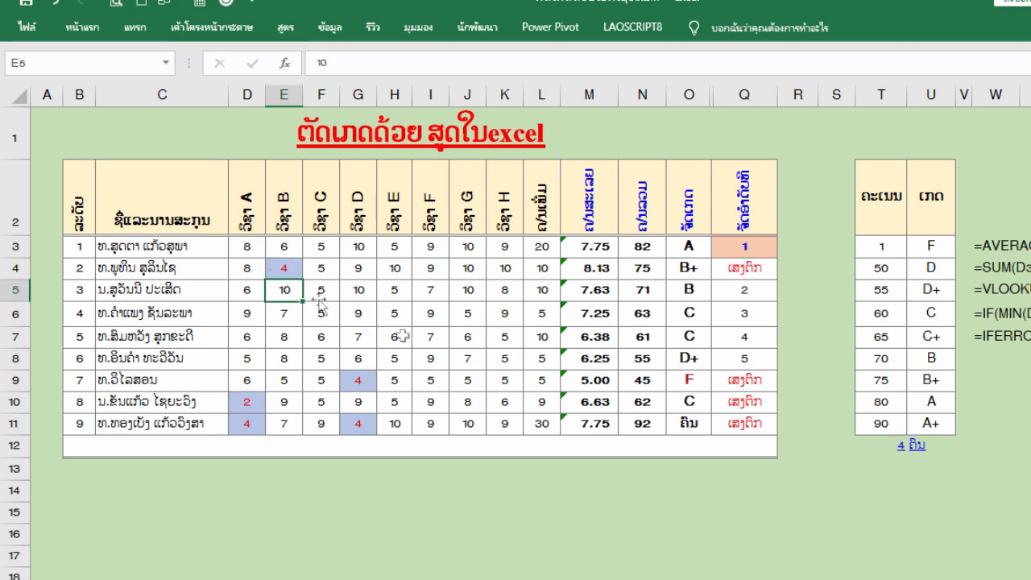
pyautogui.click(905, 442)
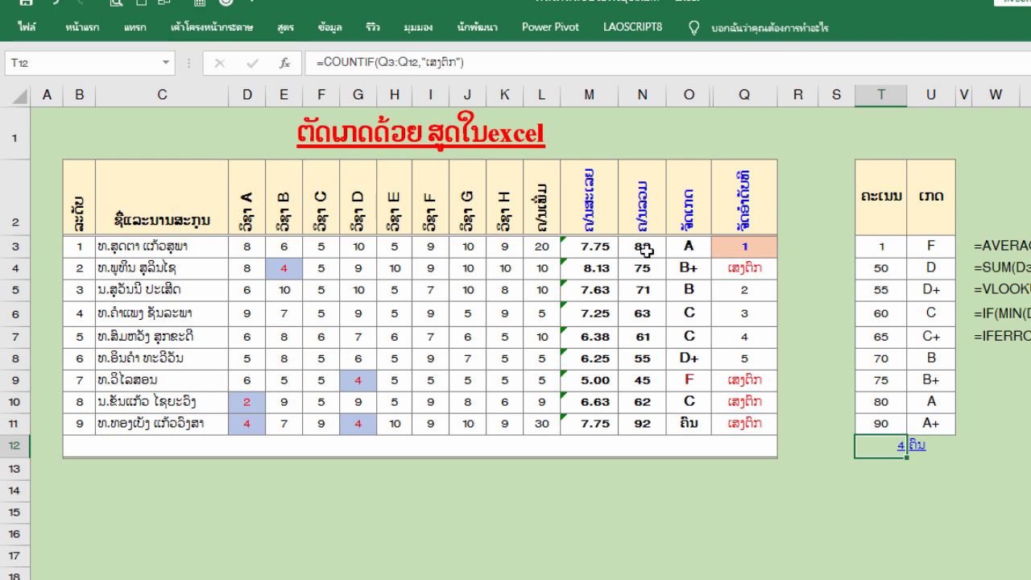
# Inspect the VLOOKUP formula in O11 and move the count and its unit from T12:U12 to T14:U14
pyautogui.doubleClick(684, 424)
pyautogui.press('Return')
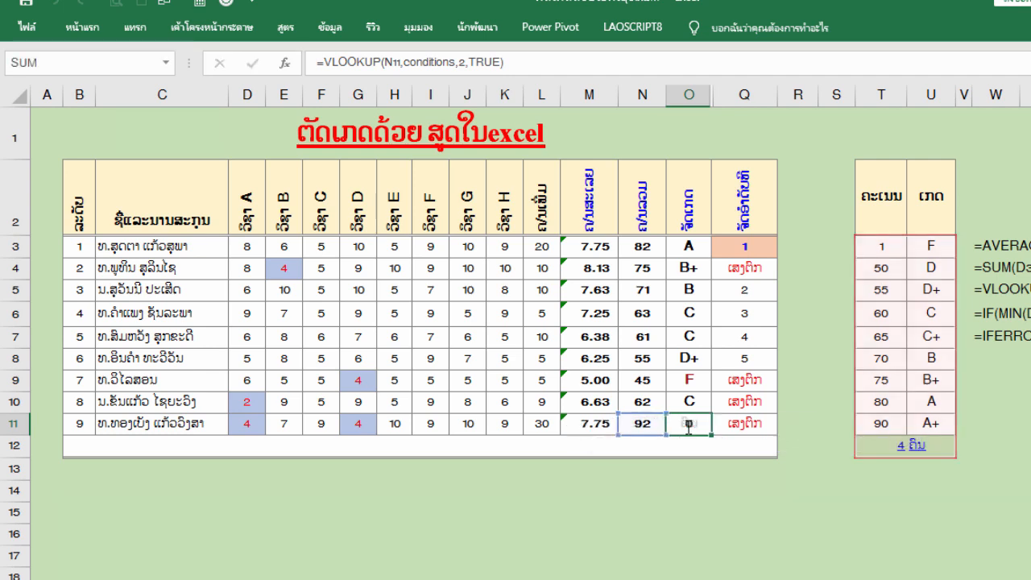
pyautogui.moveTo(932, 447); pyautogui.dragTo(914, 447)
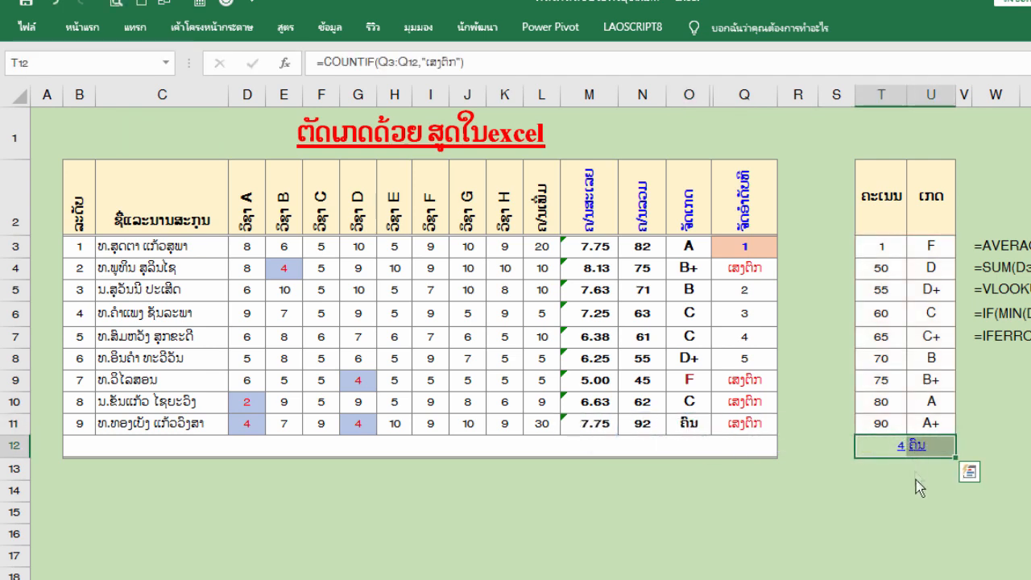
pyautogui.moveTo(920, 479); pyautogui.dragTo(917, 501)
# Inspect the average formula in M11 and the VLOOKUP grade formula in O11
pyautogui.click(939, 426)
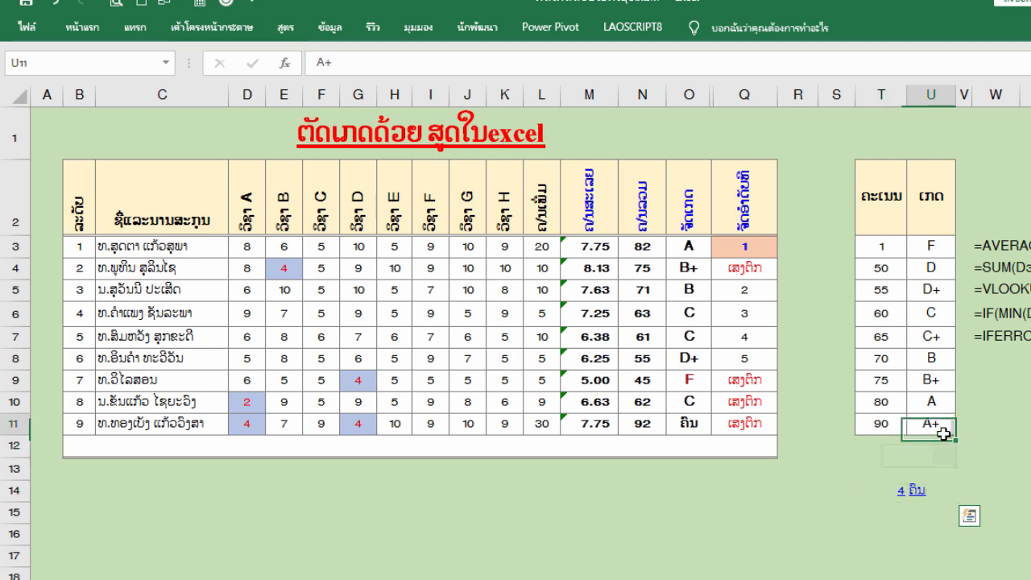
pyautogui.click(683, 429)
pyautogui.click(588, 430)
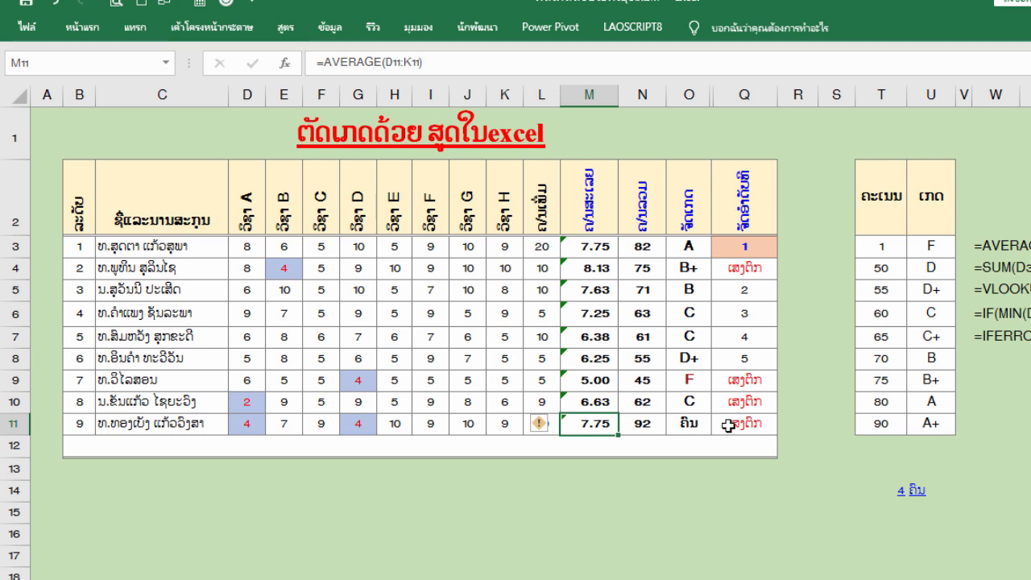
pyautogui.click(688, 424)
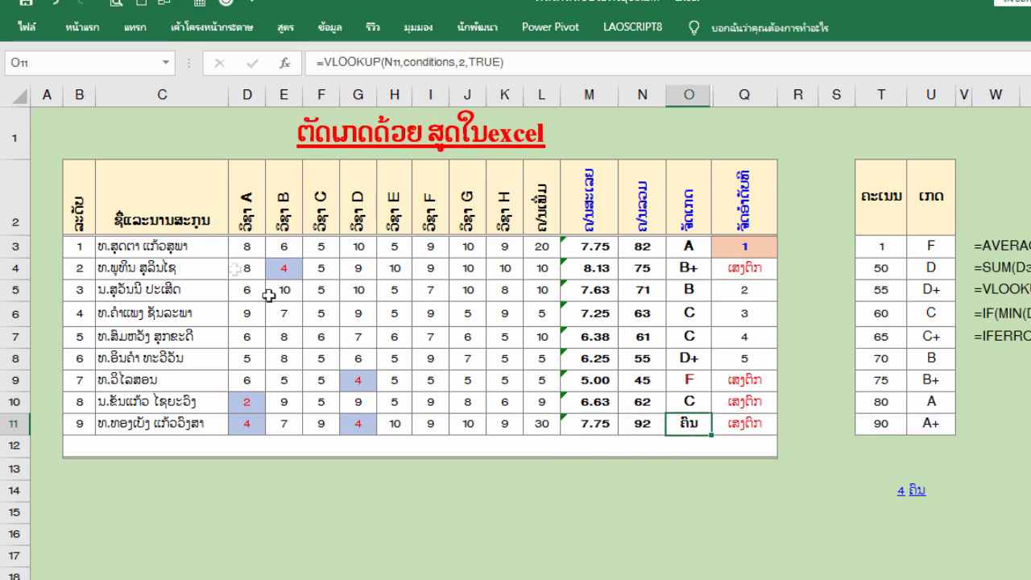
# Check the reference of the defined name Range and shorten the conditions reference so it excludes the failed-student count in row 14
pyautogui.click(283, 29)
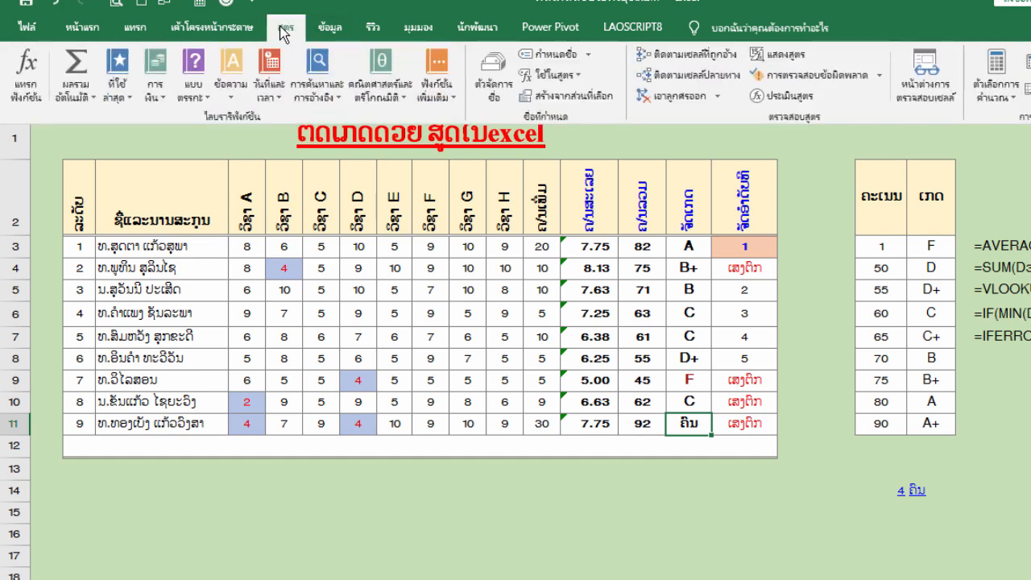
pyautogui.click(493, 81)
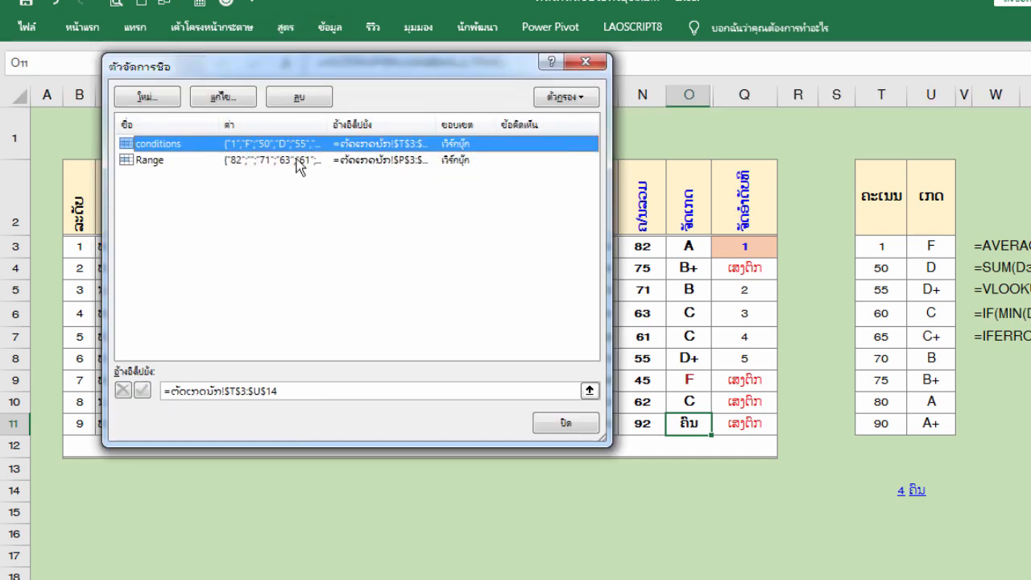
pyautogui.click(278, 165)
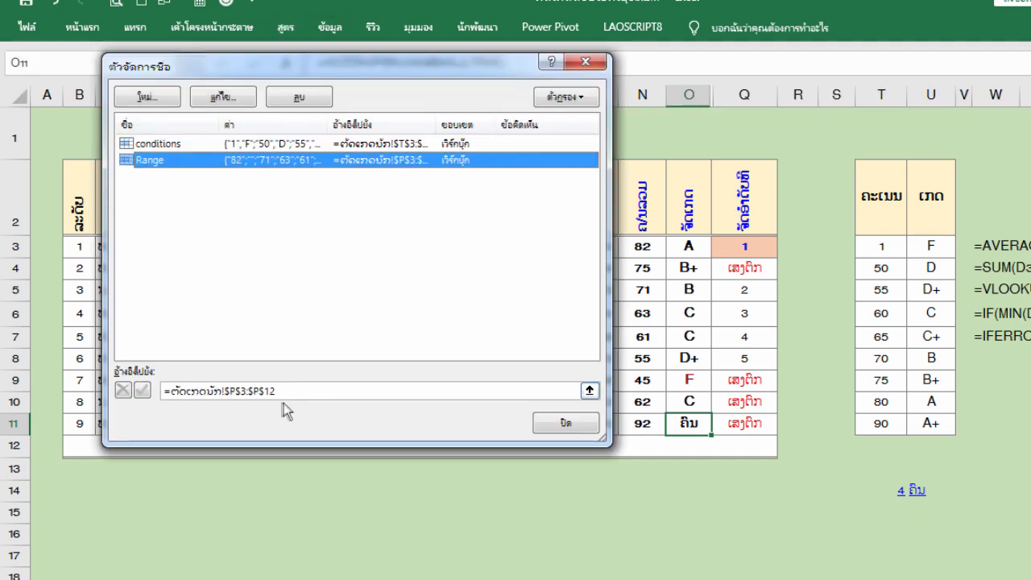
pyautogui.click(295, 392)
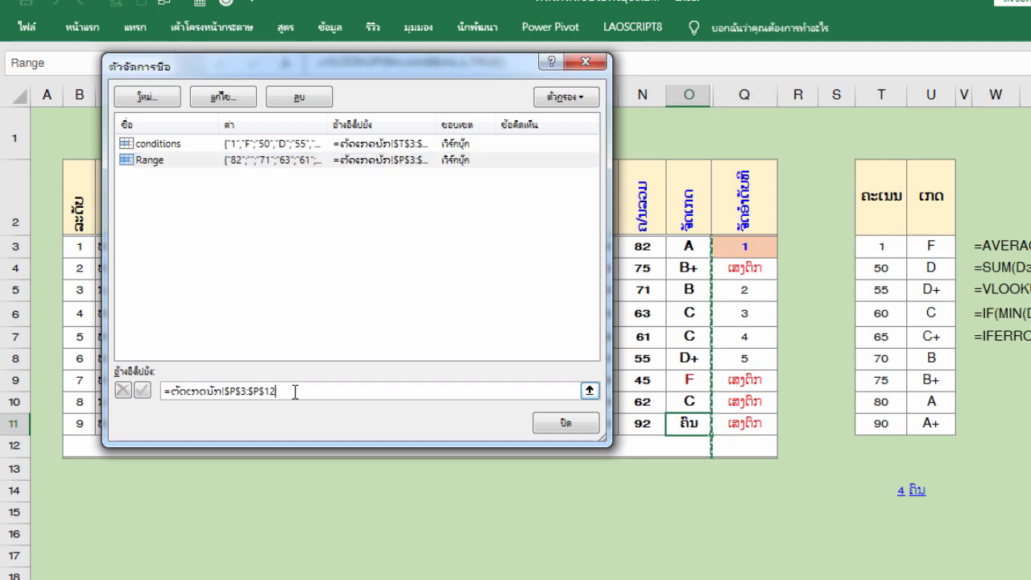
pyautogui.click(174, 145)
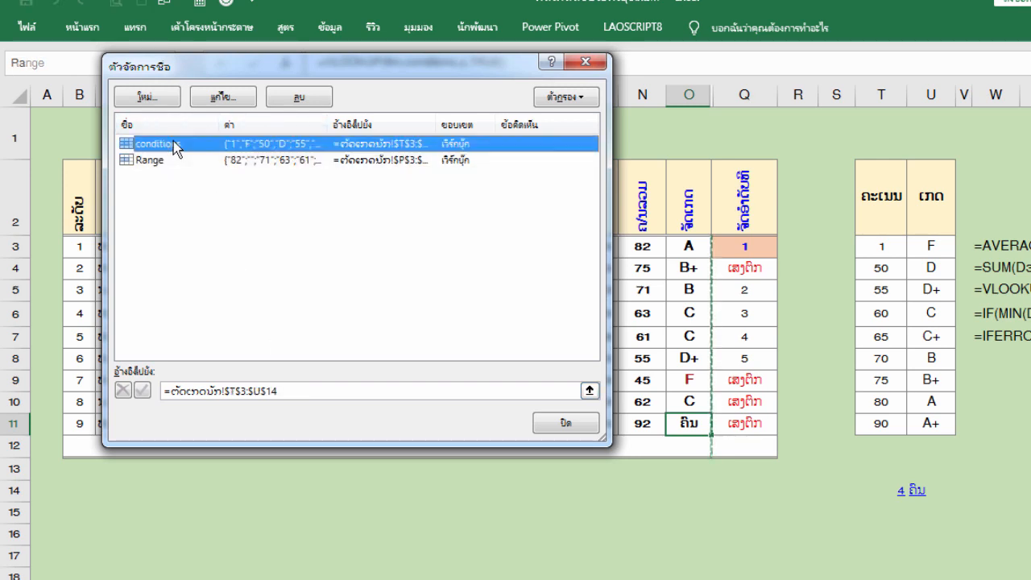
pyautogui.click(301, 394)
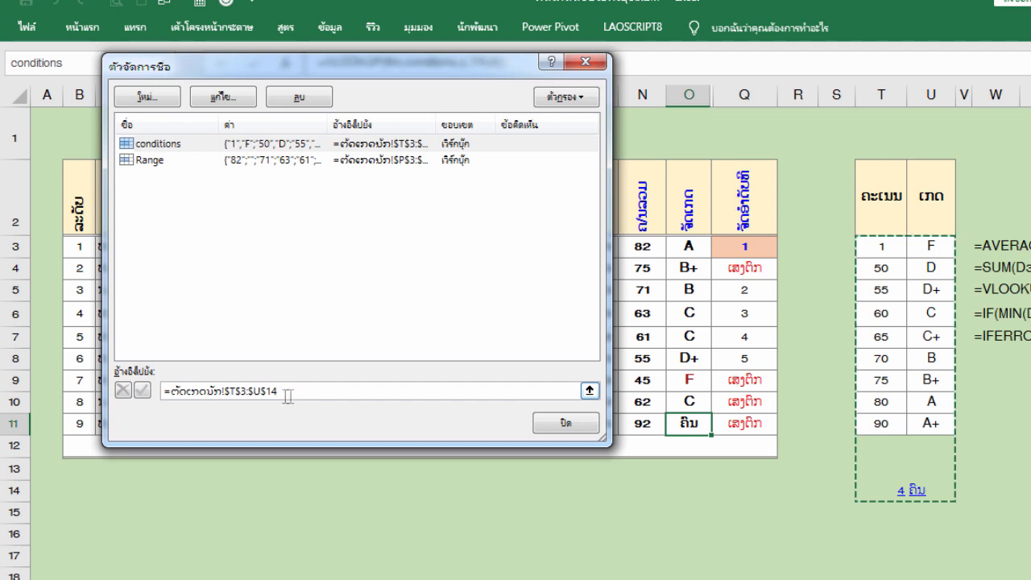
pyautogui.press('BackSpace')
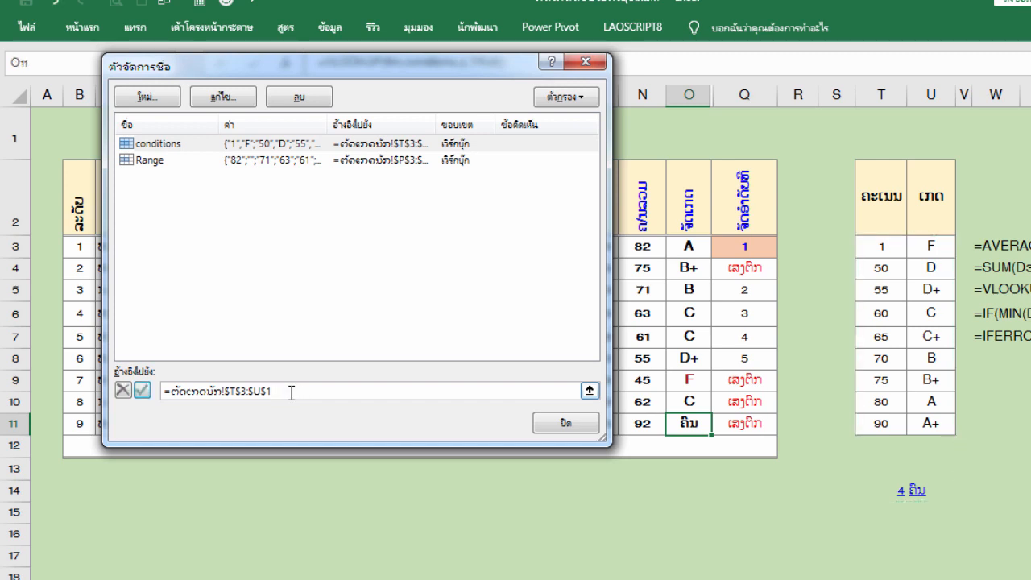
pyautogui.click(145, 390)
pyautogui.click(547, 427)
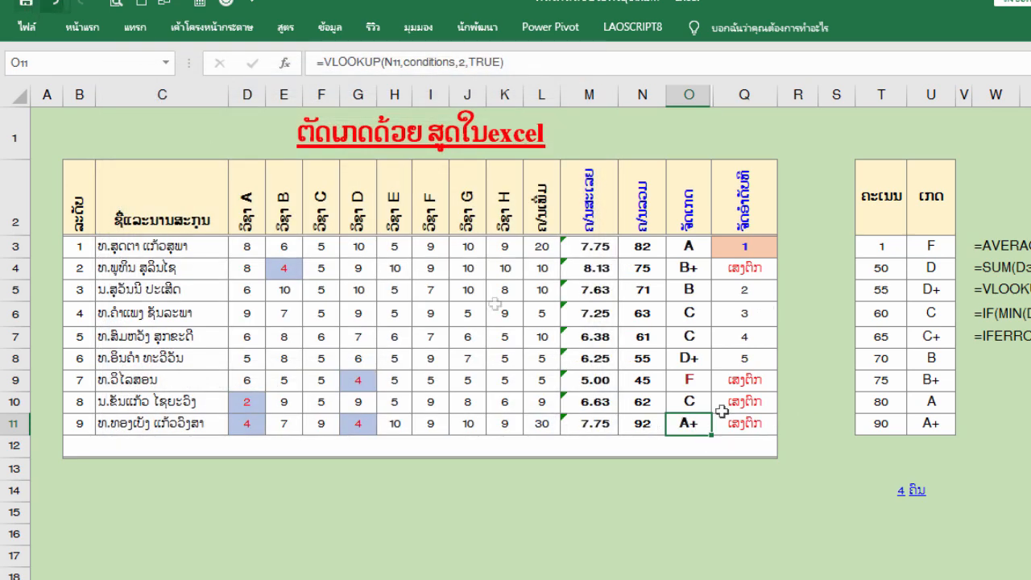
# Check the VLOOKUP grade in O11 against the grade table and the relocated failed-student count
pyautogui.click(896, 446)
pyautogui.click(923, 492)
pyautogui.click(690, 422)
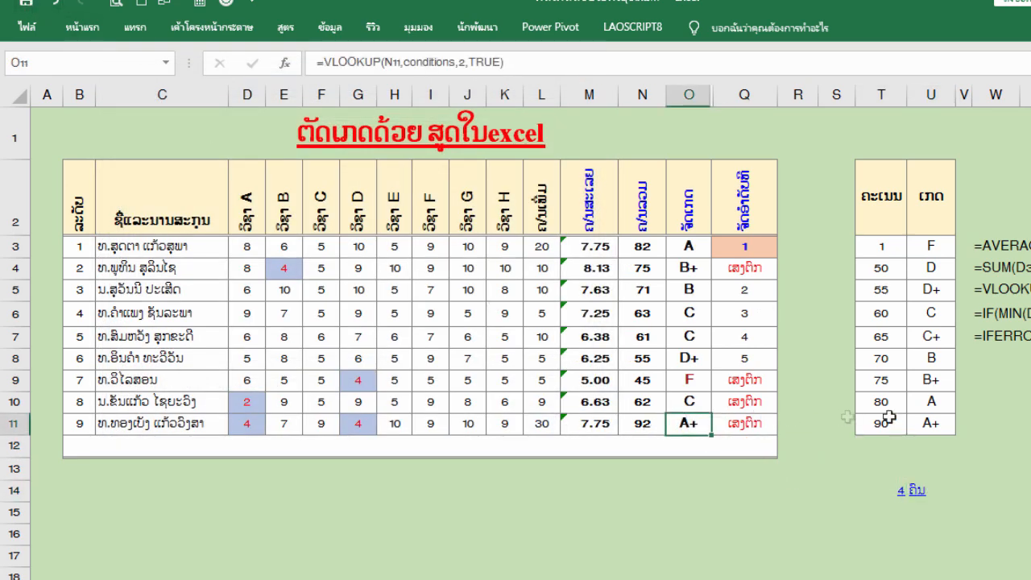
# Review the student table, examining its column headings from B2 to Q2 and the rank formulas in column Q
pyautogui.click(552, 332)
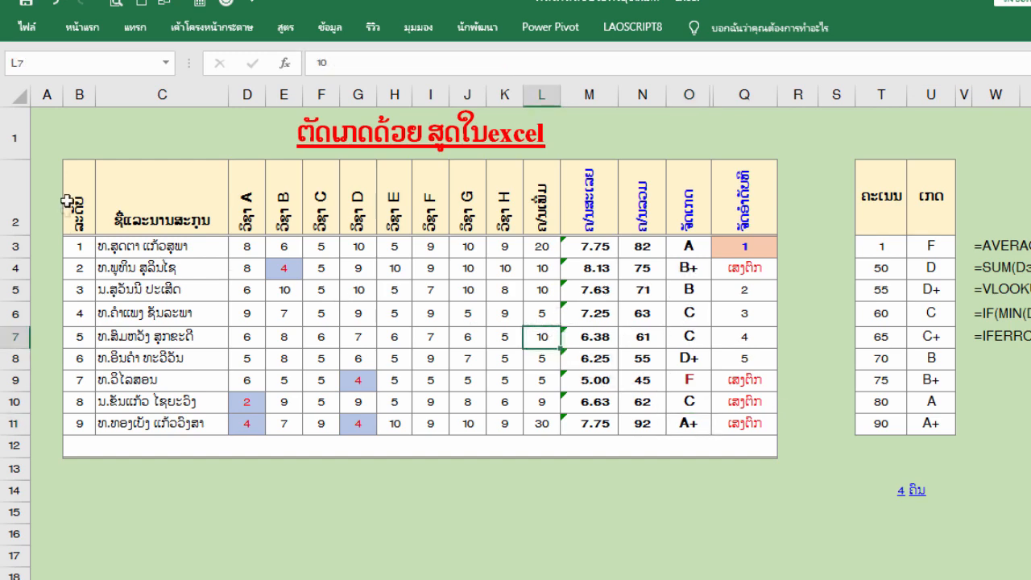
pyautogui.moveTo(105, 208); pyautogui.dragTo(765, 451)
pyautogui.click(689, 313)
pyautogui.click(743, 268)
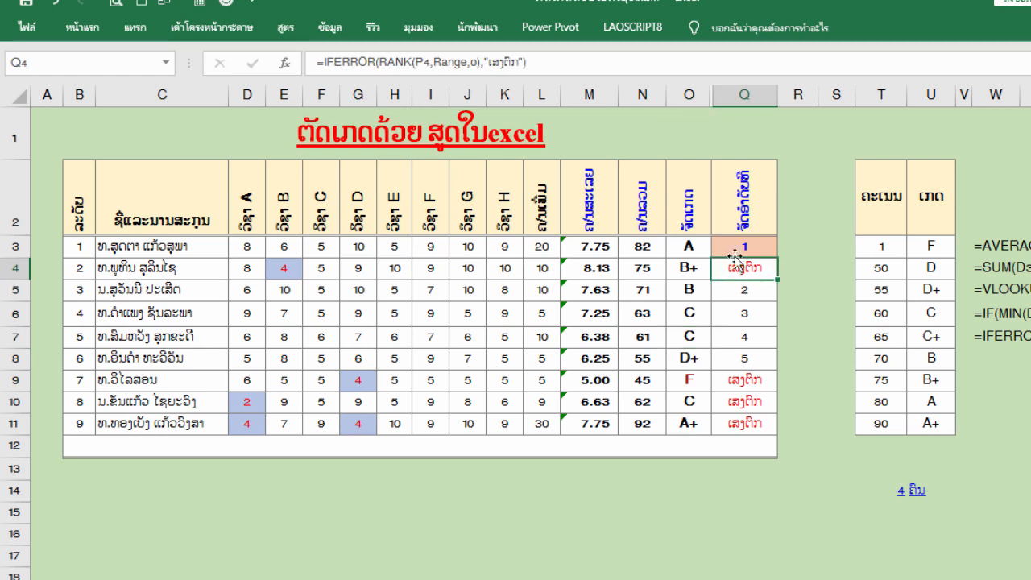
pyautogui.click(743, 246)
pyautogui.click(764, 216)
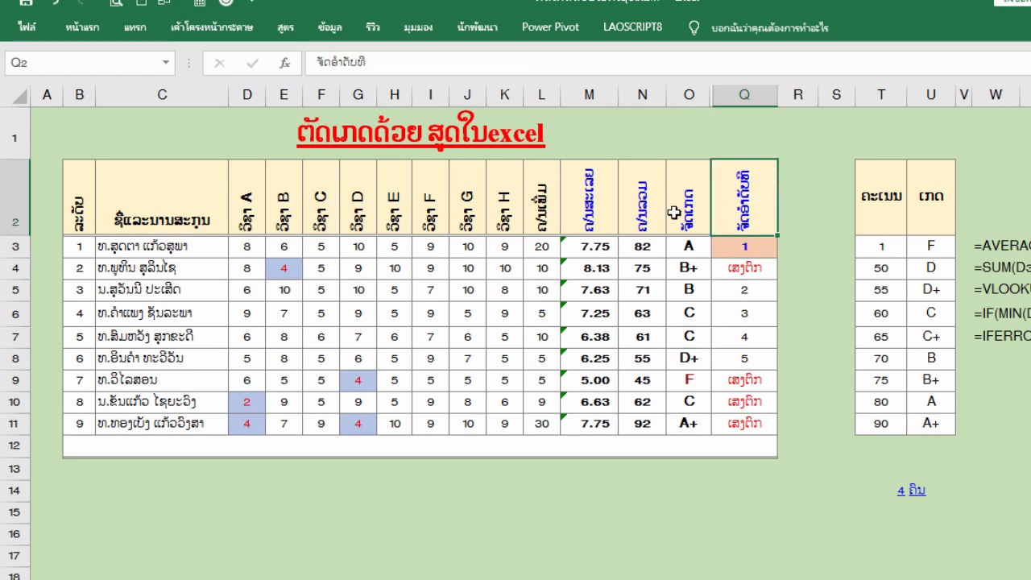
pyautogui.click(702, 207)
pyautogui.click(573, 213)
pyautogui.click(514, 210)
pyautogui.click(427, 211)
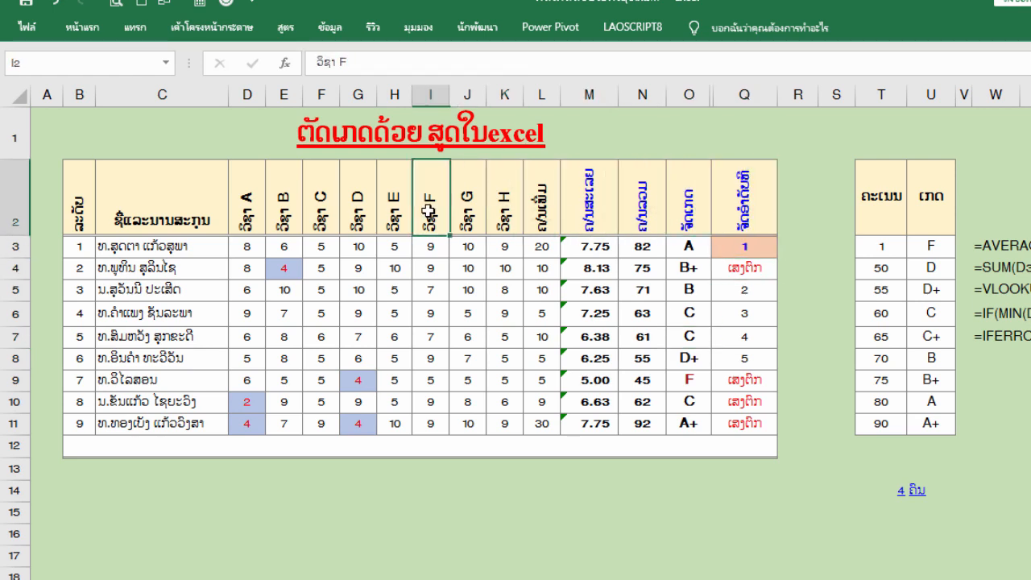
pyautogui.click(346, 219)
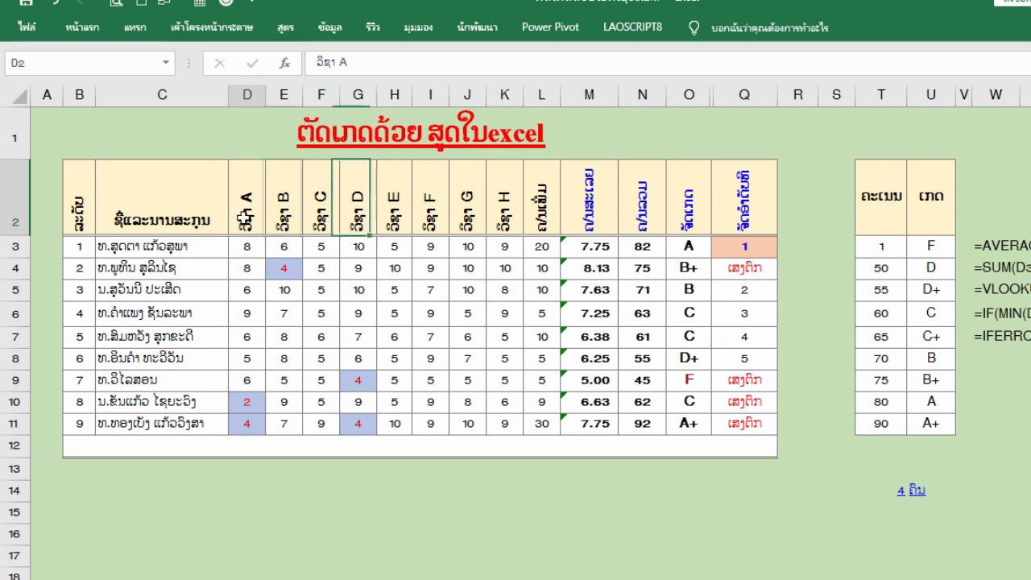
pyautogui.click(133, 211)
pyautogui.click(76, 218)
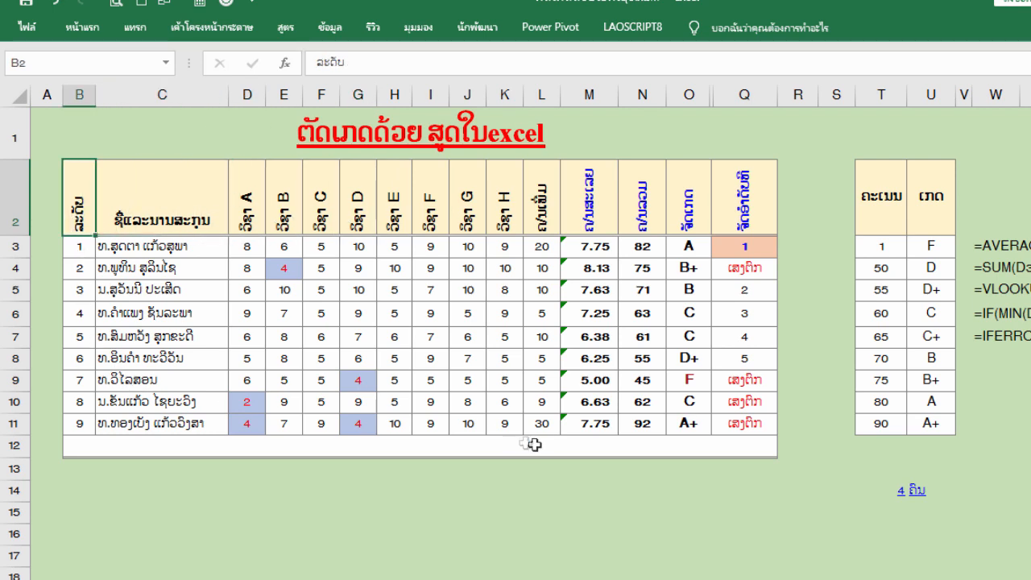
pyautogui.click(721, 320)
pyautogui.click(754, 274)
pyautogui.click(745, 360)
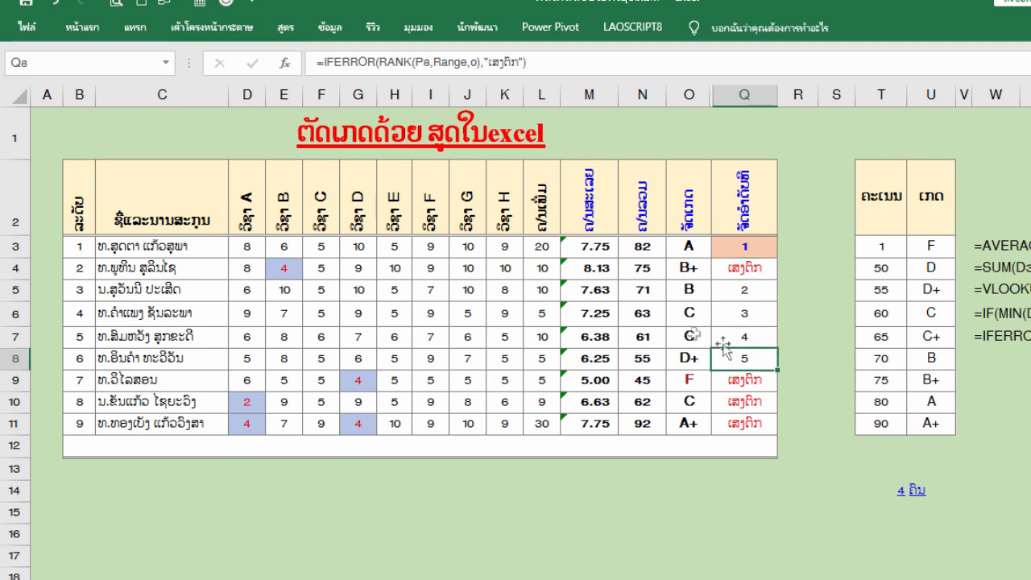
# Set the failing scores in E4 and G9 to 6 and the one in G11 to 7
pyautogui.click(282, 267)
pyautogui.write('6')
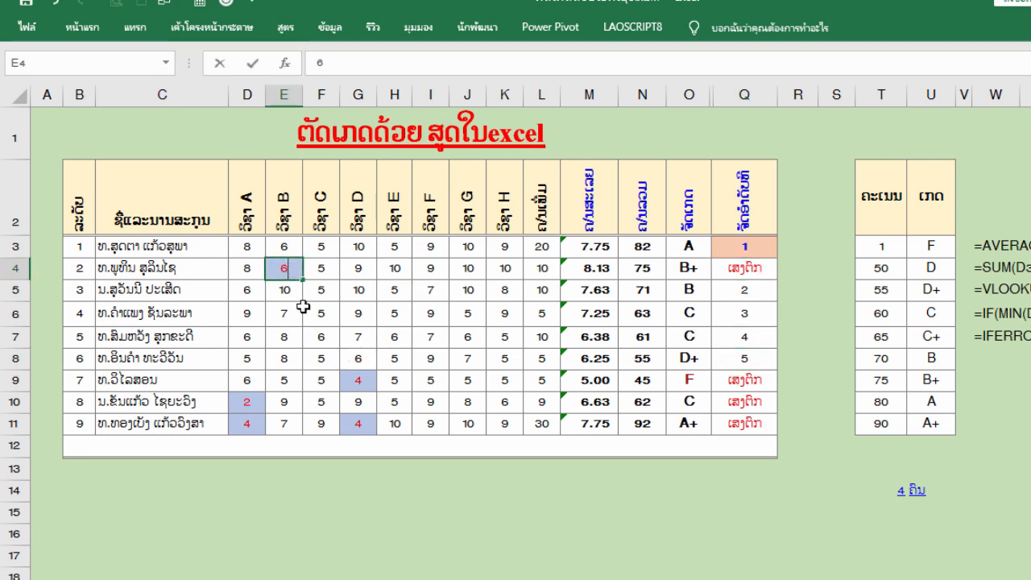
pyautogui.click(357, 382)
pyautogui.write('6')
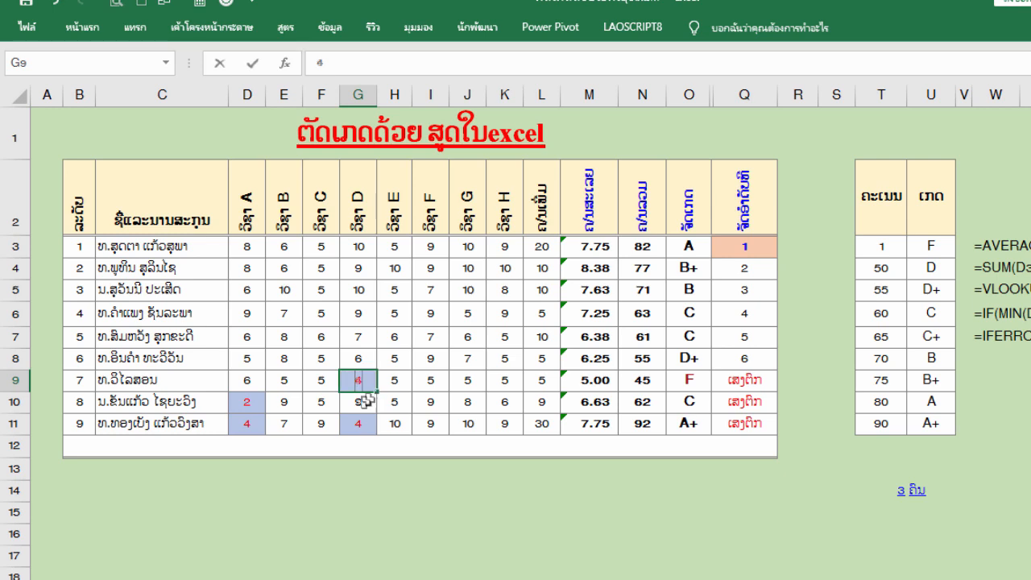
pyautogui.click(355, 424)
pyautogui.write('7')
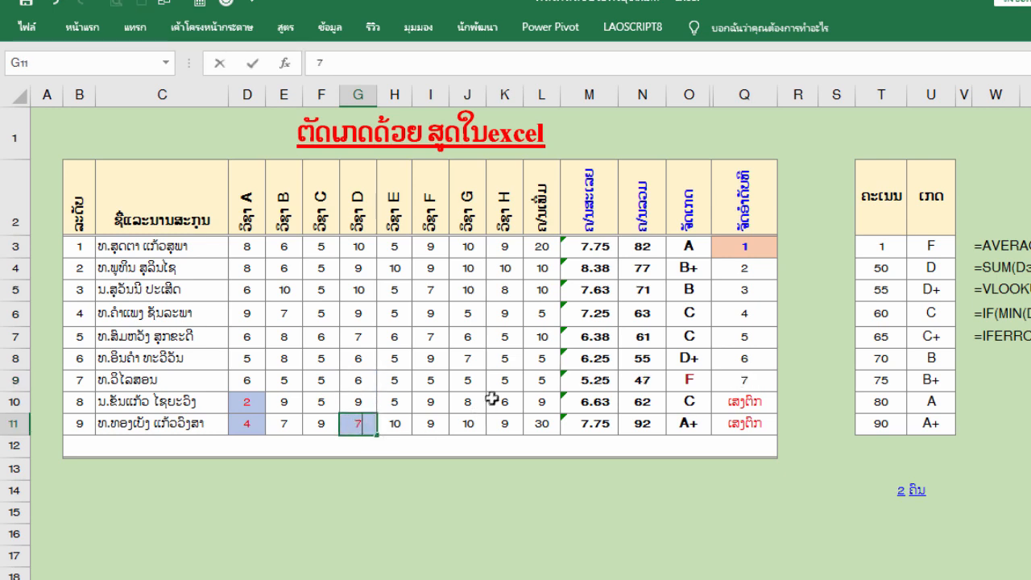
# Set the failing subject A scores in D10 and D11 to 9
pyautogui.click(493, 399)
pyautogui.moveTo(281, 401); pyautogui.dragTo(256, 404)
pyautogui.click(252, 404)
pyautogui.write('9')
pyautogui.click(248, 424)
pyautogui.write('9')
pyautogui.click(421, 440)
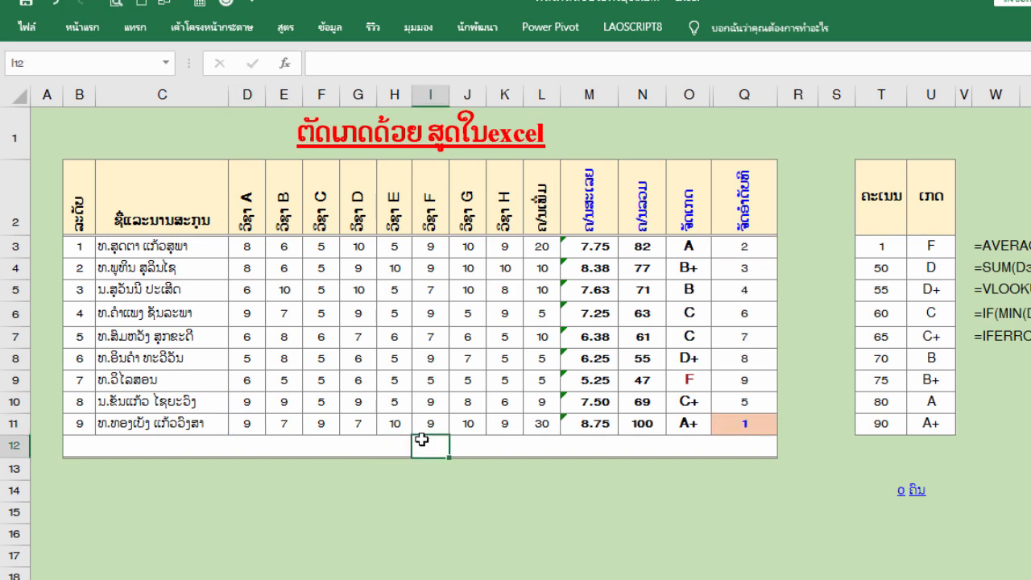
# Sort the student table B2:Q11 by the ຈັດອຳດັບທີ column, using cell values from smallest to largest
pyautogui.click(726, 424)
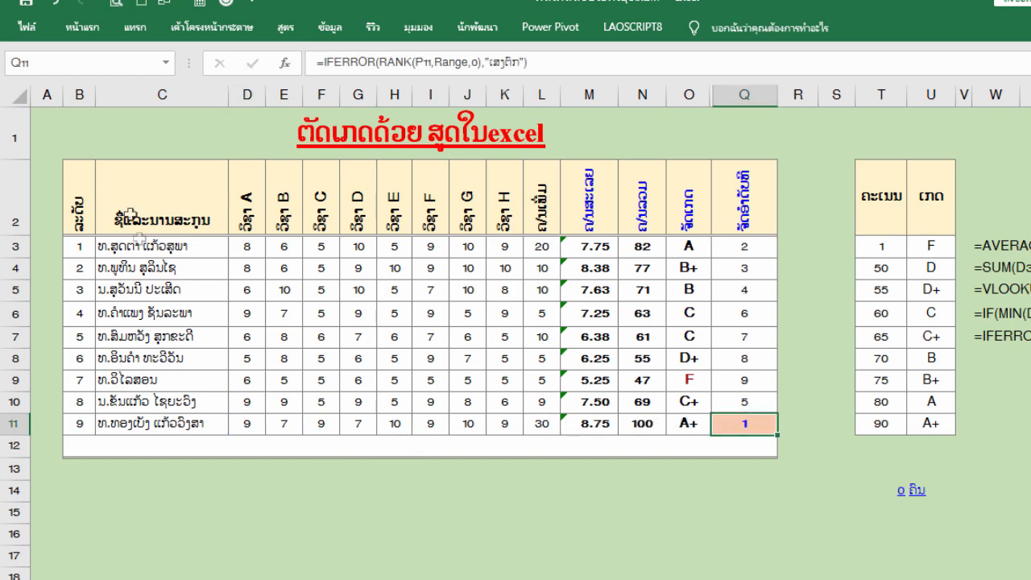
pyautogui.click(68, 200)
pyautogui.hotkey('ctrl', 'shift', 'Right')
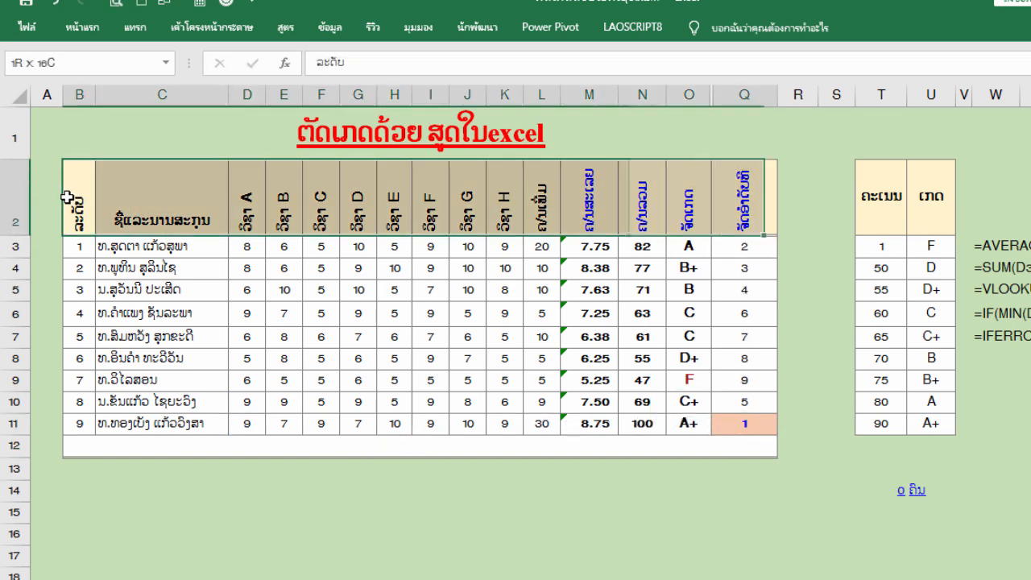
pyautogui.hotkey('ctrl', 'shift', 'Down')
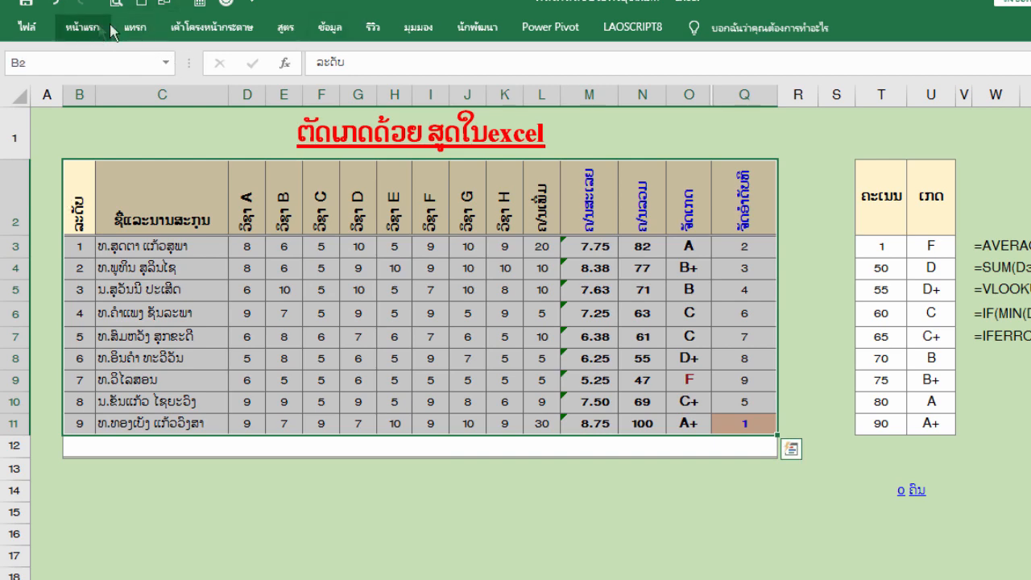
pyautogui.click(331, 29)
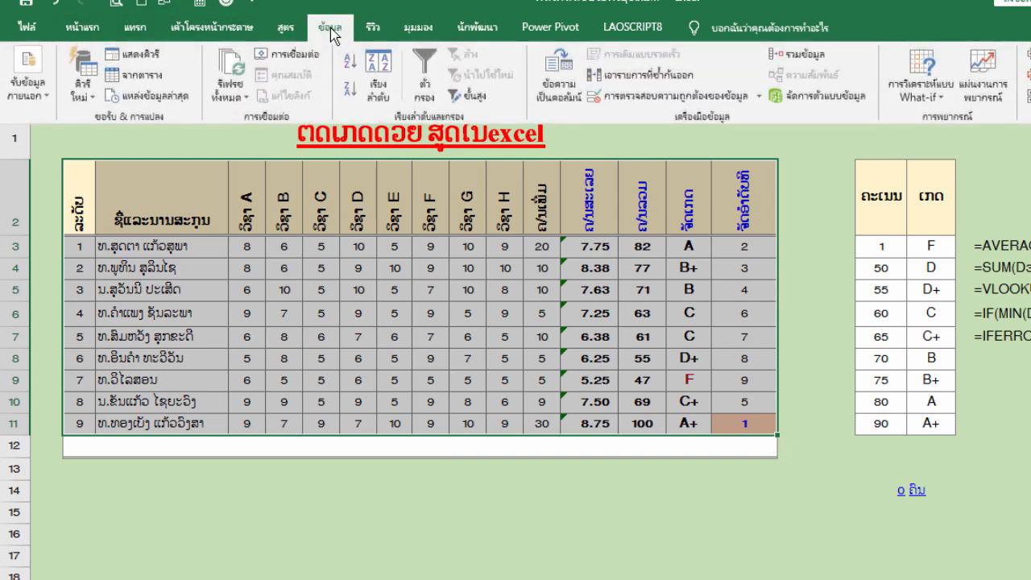
pyautogui.click(379, 80)
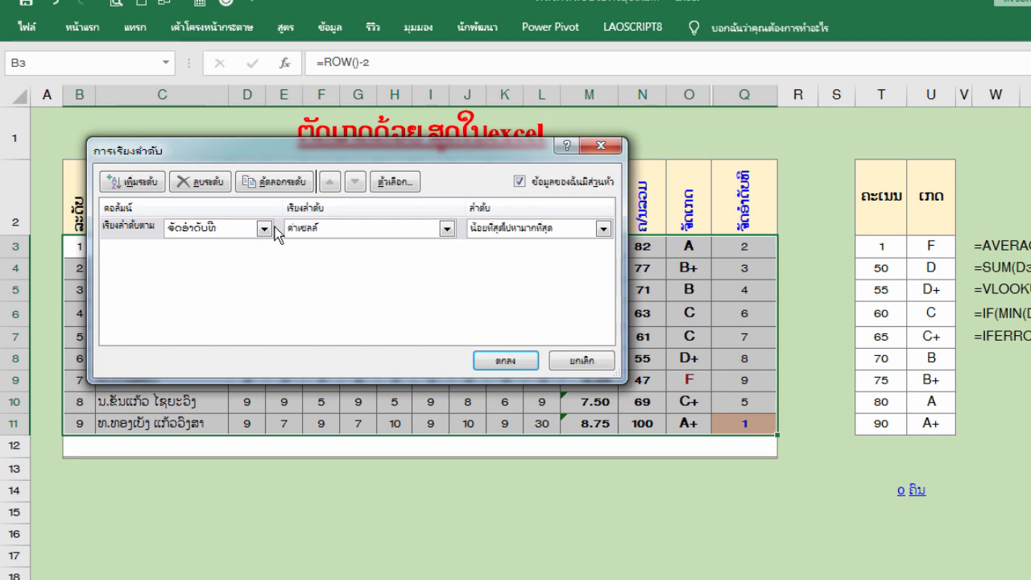
pyautogui.click(266, 229)
pyautogui.click(212, 416)
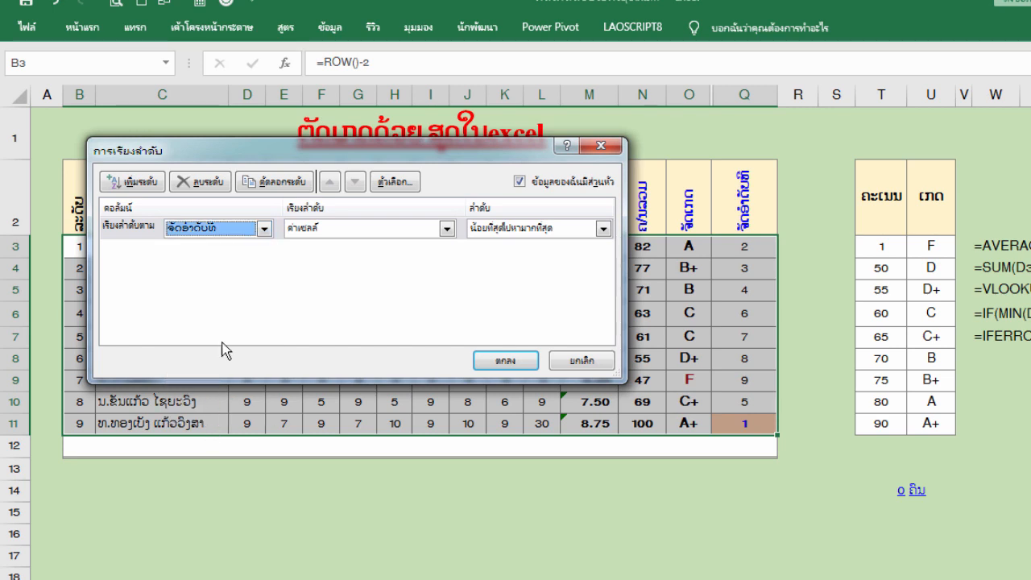
pyautogui.click(604, 230)
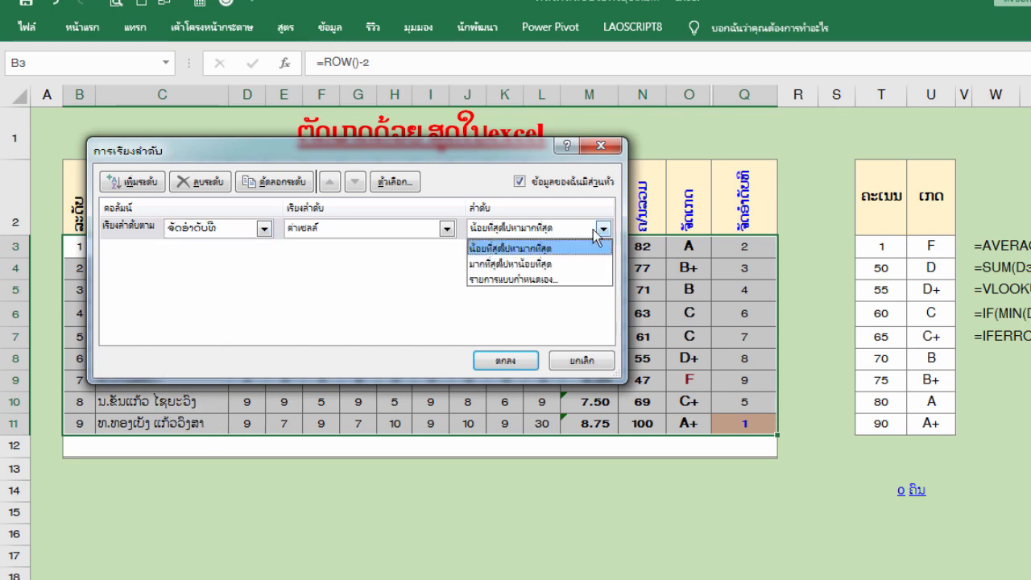
pyautogui.click(525, 253)
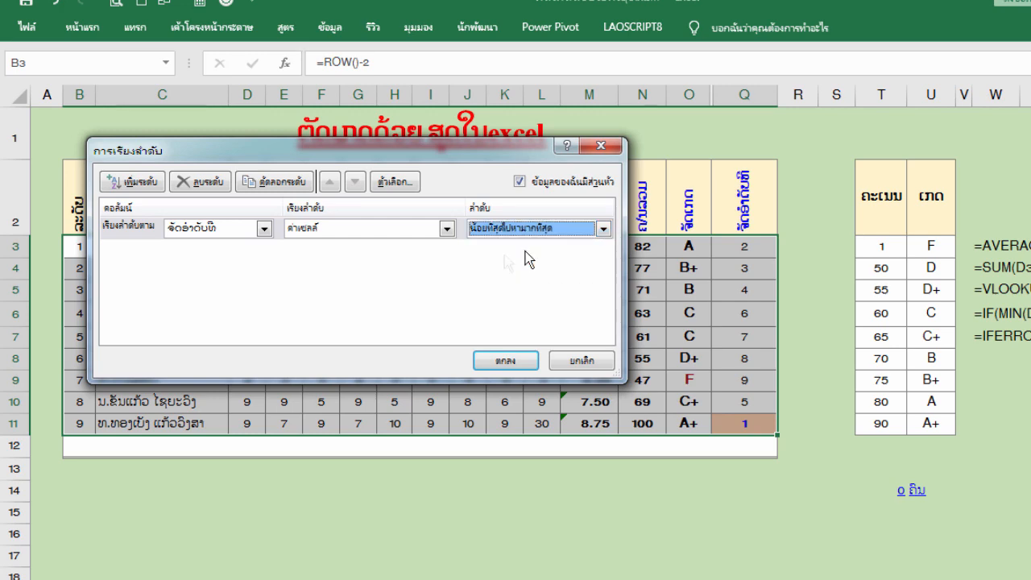
pyautogui.click(526, 361)
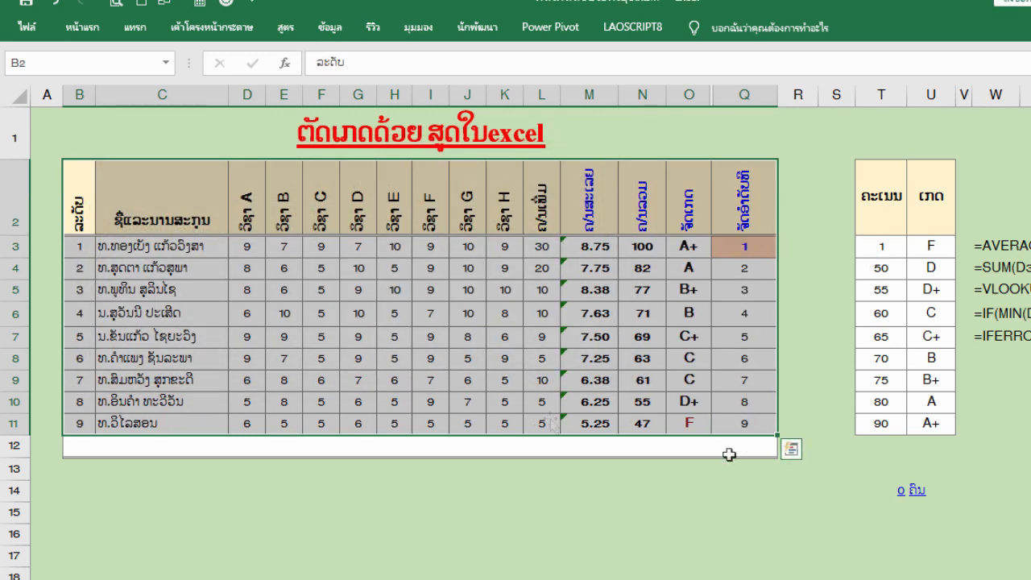
# Check the rank formulas in Q4 and Q3 and look over the sorted student table
pyautogui.click(727, 267)
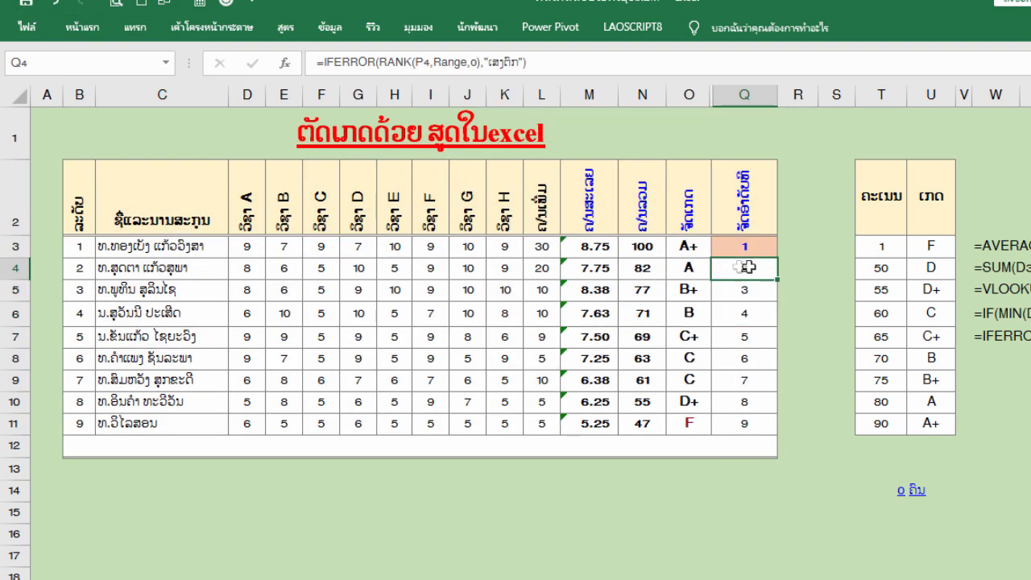
pyautogui.click(721, 246)
pyautogui.scroll(-1, 1030, 309)
pyautogui.scroll(1, 614, 454)
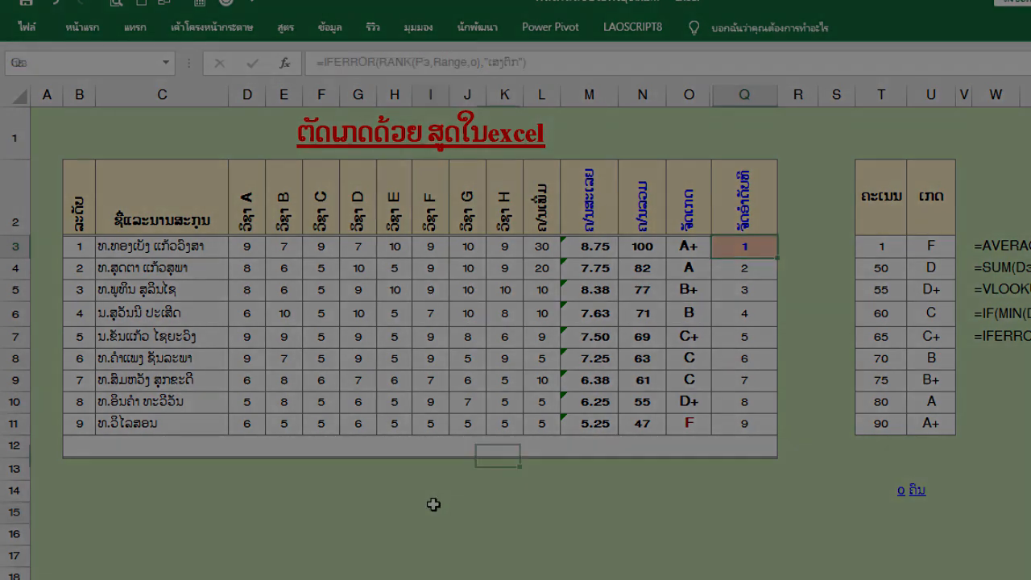
pyautogui.click(430, 509)
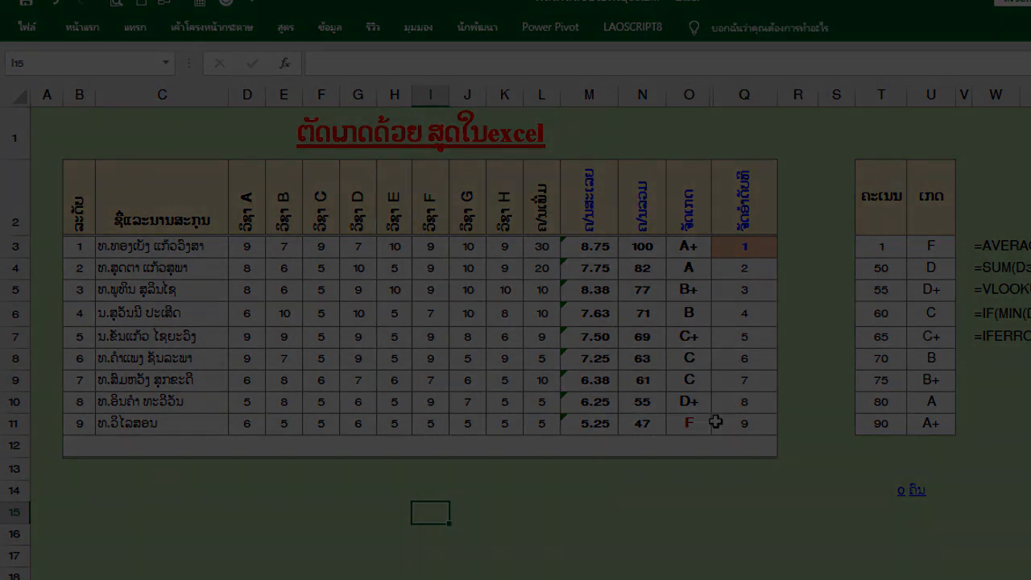